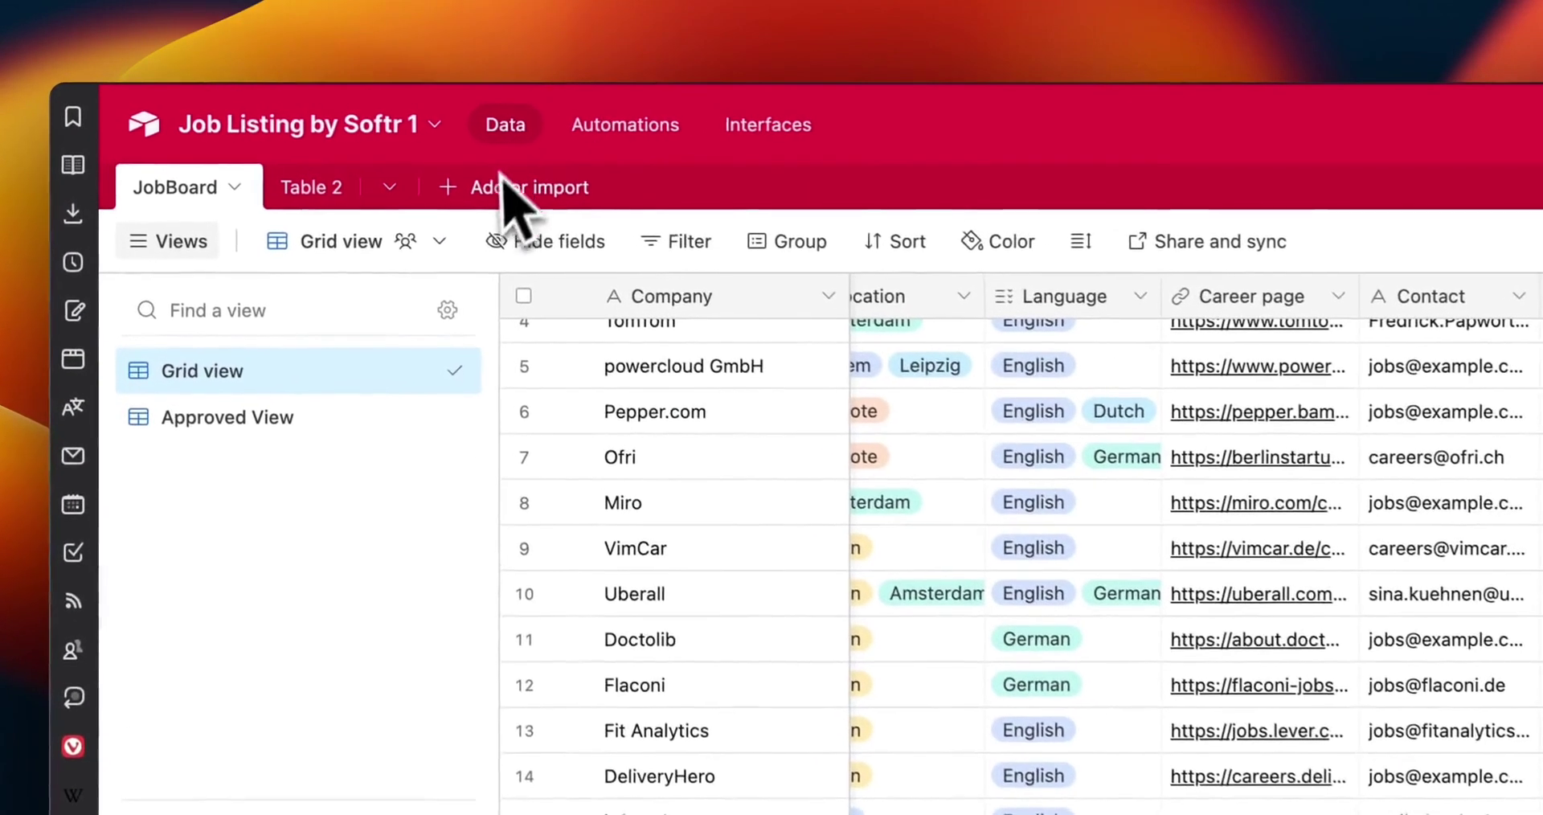
Switch from the Airtable job listing base to the Job Listing Website editor in Softr Studio.
{"action": "scroll", "coordinate": [1044, 442], "scroll_direction": "up", "scroll_amount": 3}
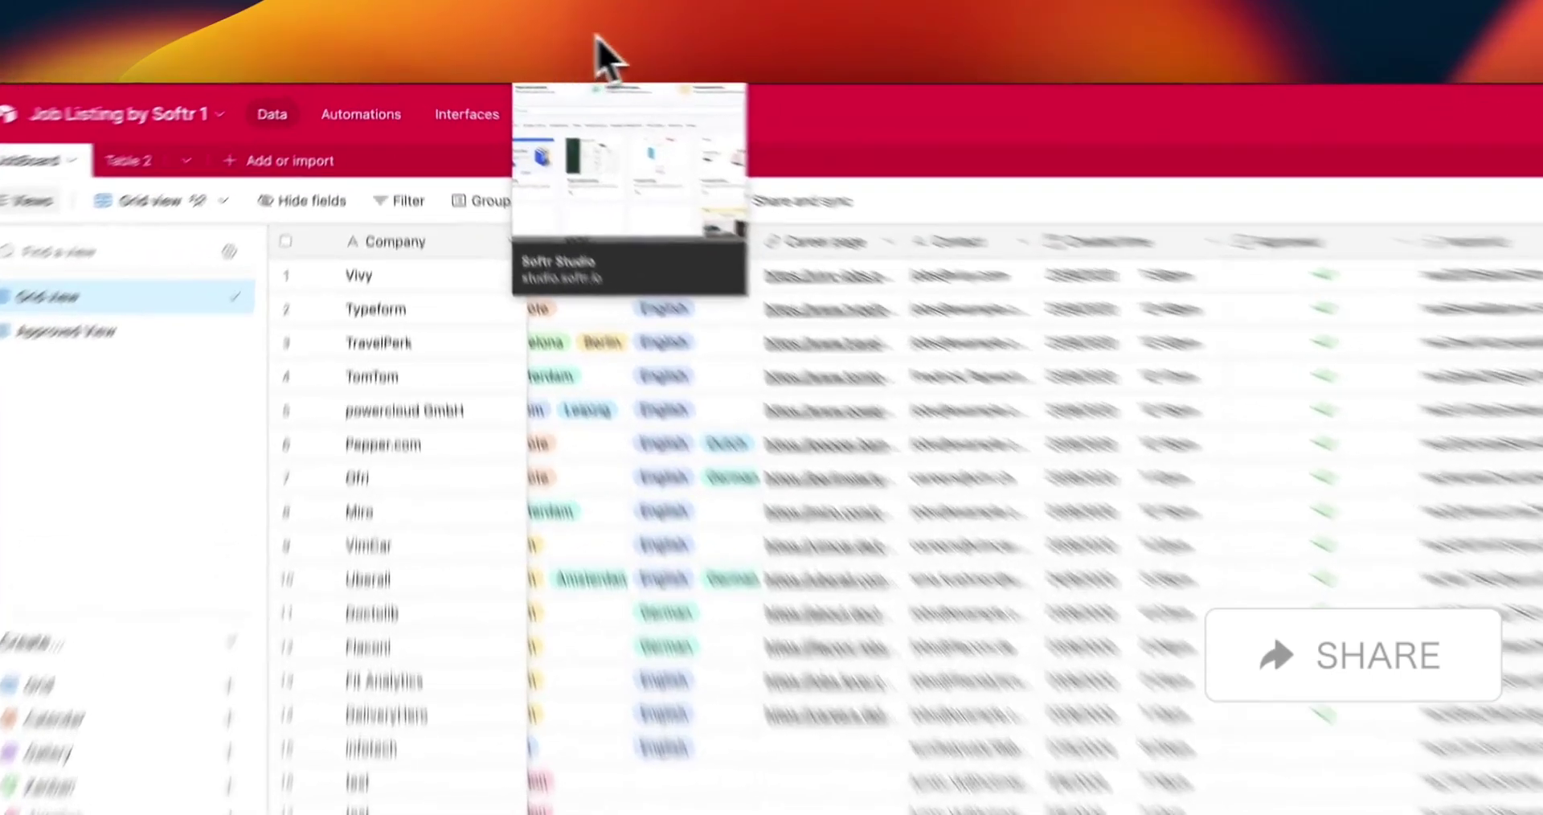
{"action": "left_click", "coordinate": [606, 62]}
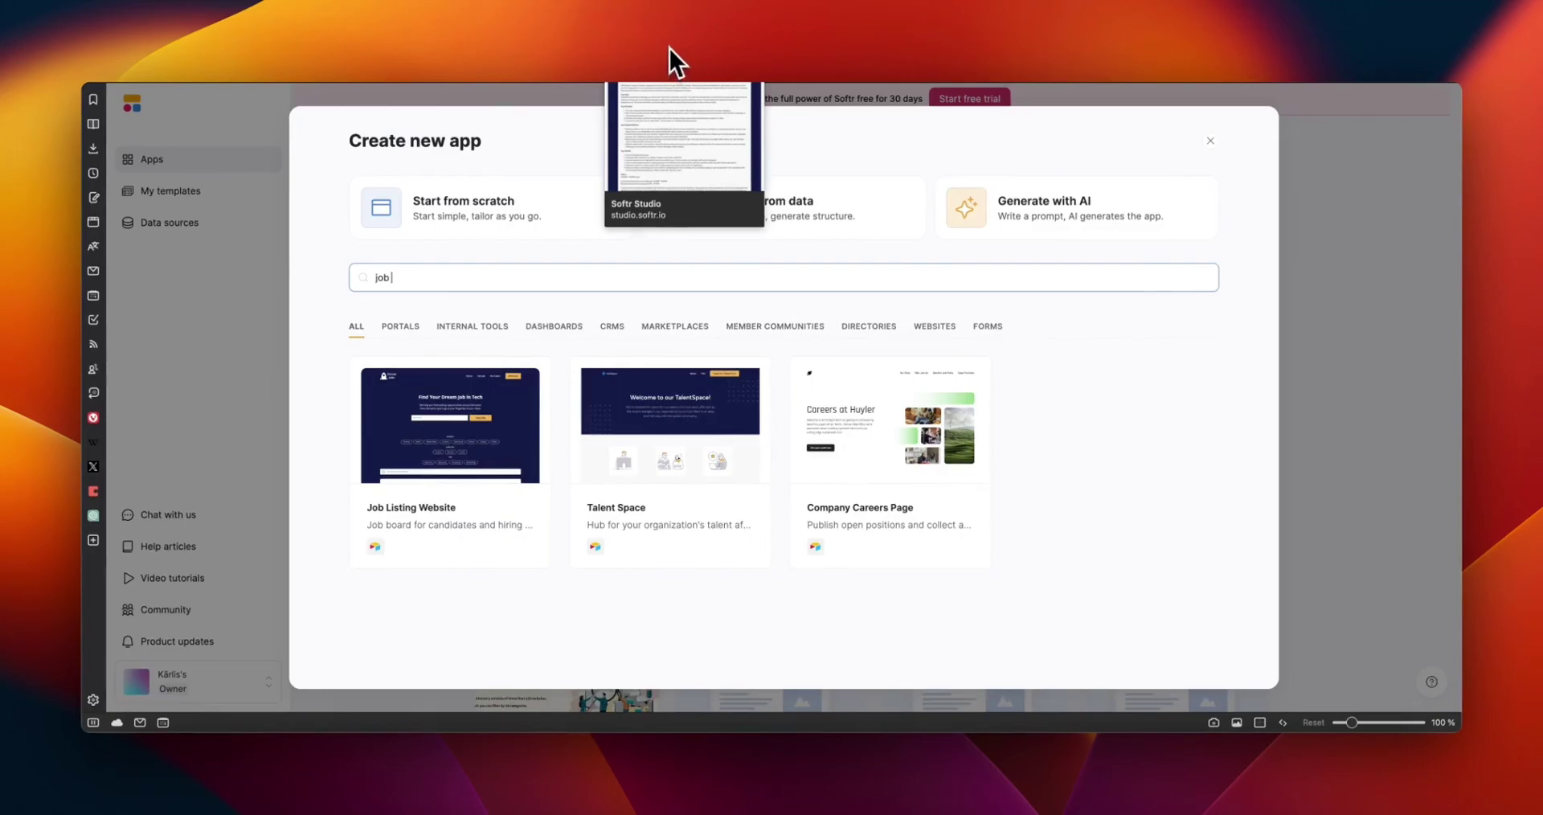
{"action": "left_click", "coordinate": [668, 48]}
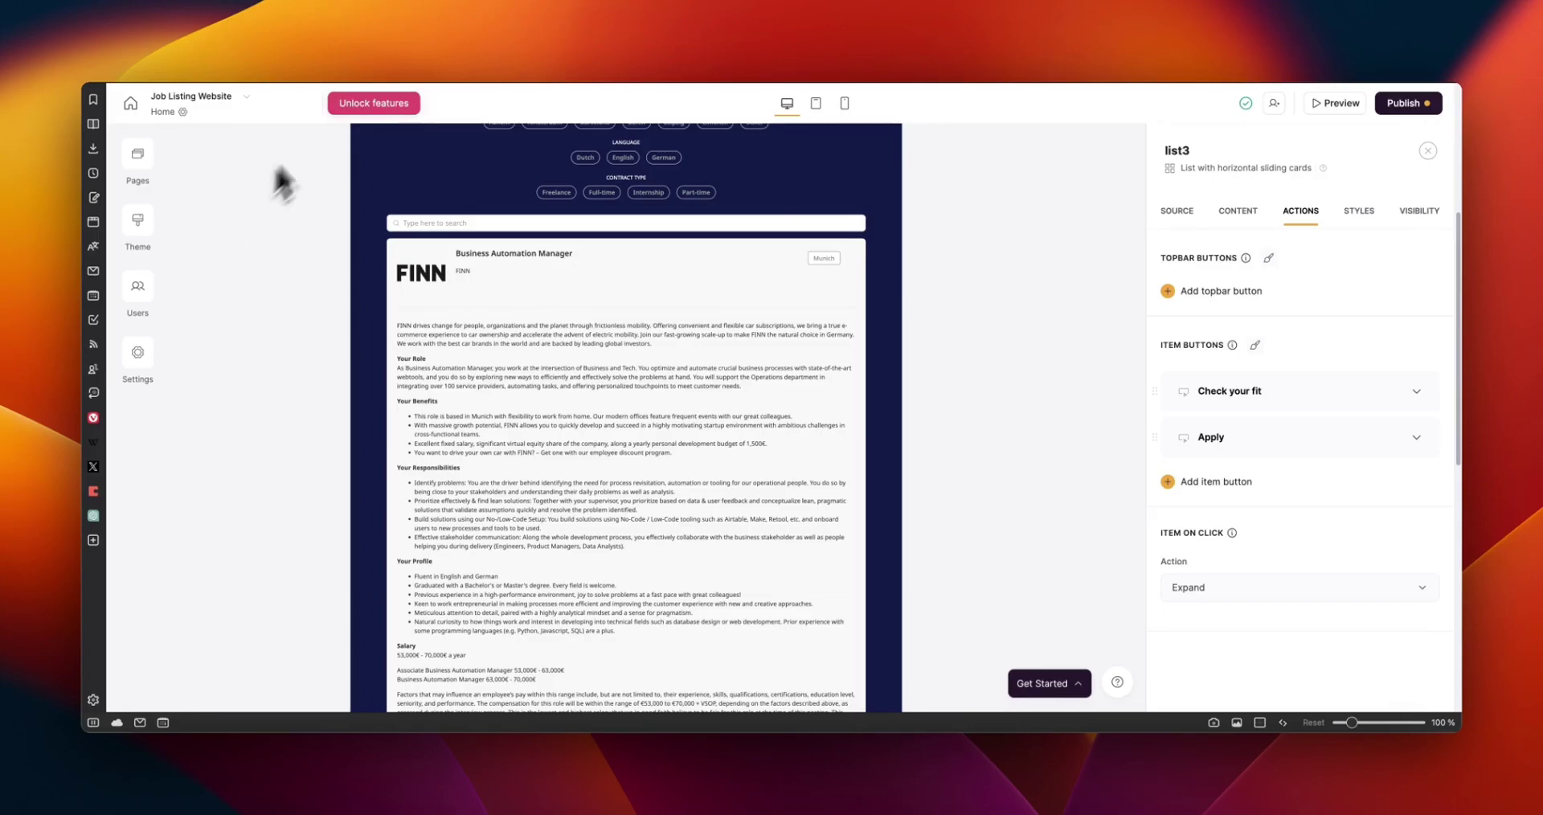
Look over the expanded FINN job listing on the Home page in the editor.
{"action": "scroll", "coordinate": [415, 267], "scroll_direction": "down", "scroll_amount": 1}
{"action": "scroll", "coordinate": [423, 252], "scroll_direction": "up", "scroll_amount": 1}
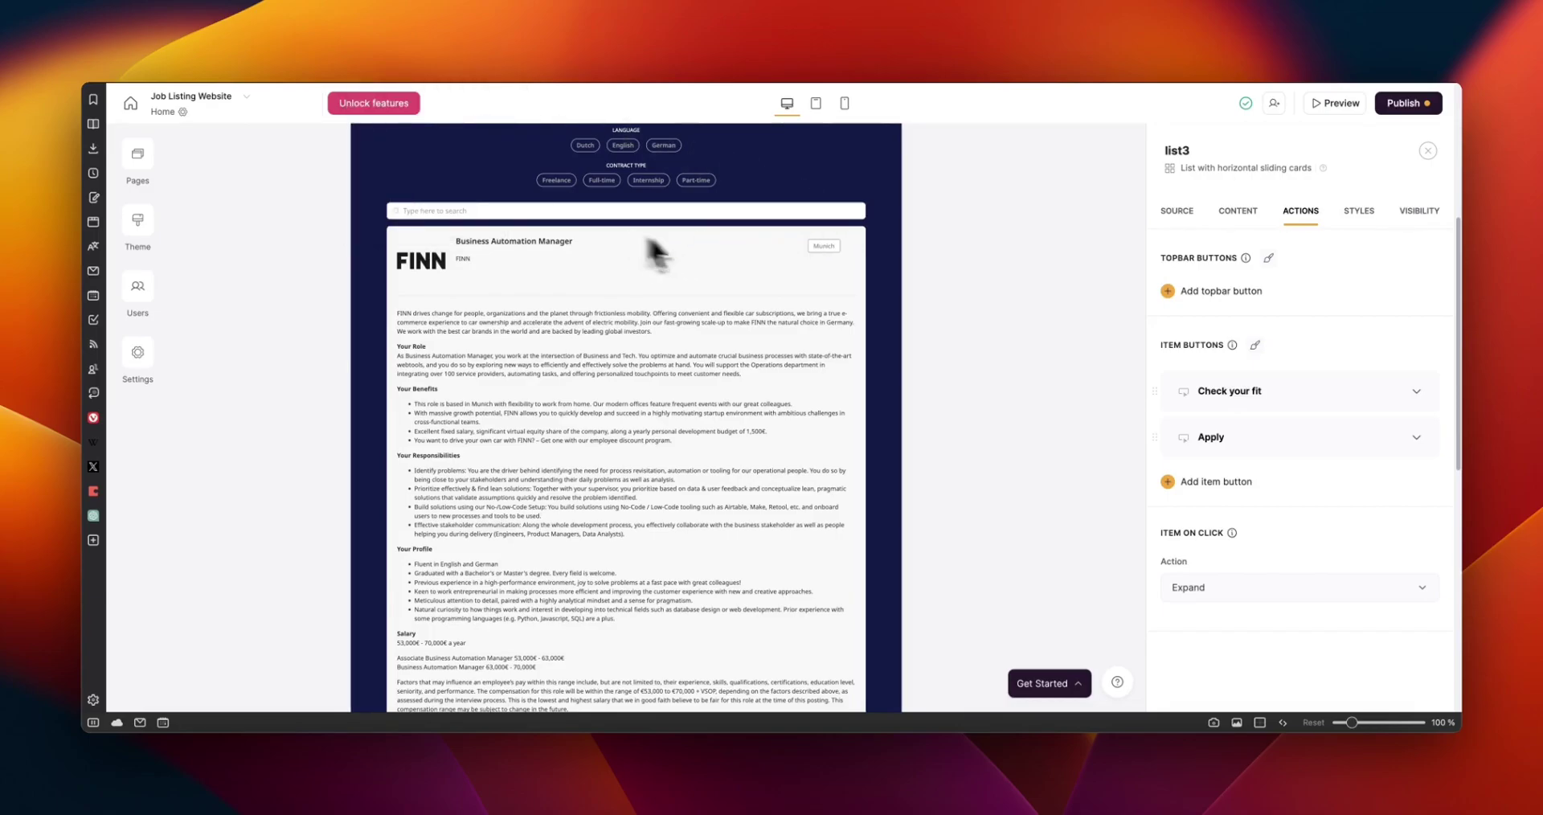
{"action": "scroll", "coordinate": [741, 294], "scroll_direction": "down", "scroll_amount": 1}
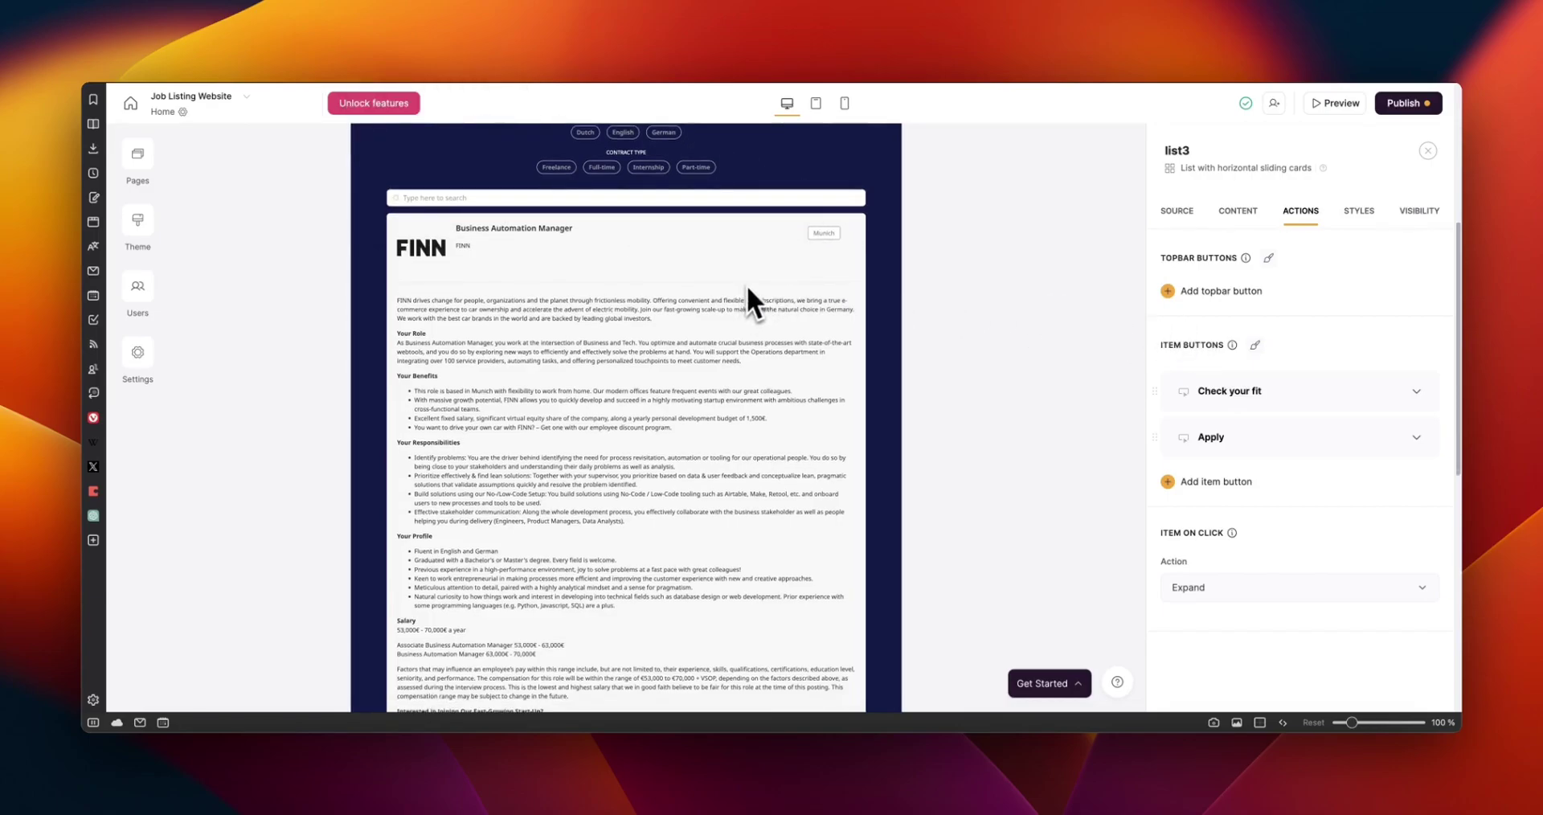
{"action": "scroll", "coordinate": [746, 285], "scroll_direction": "down", "scroll_amount": 2}
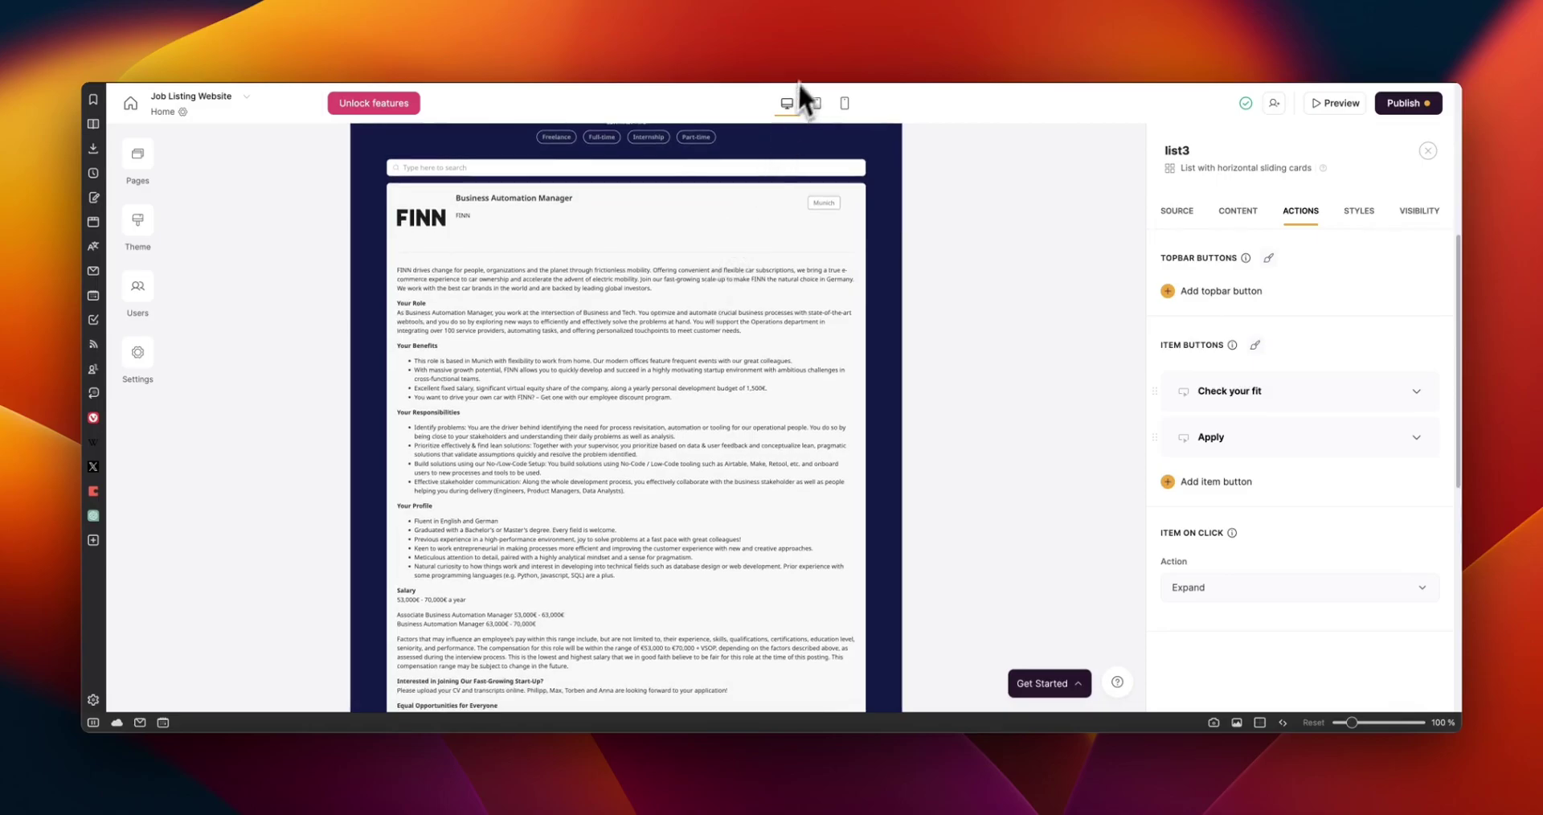
Switch to the live job board, expand the Business Automation Manager listing and read through its description.
{"action": "key", "text": "ctrl+Tab"}
{"action": "scroll", "coordinate": [658, 299], "scroll_direction": "down", "scroll_amount": 10}
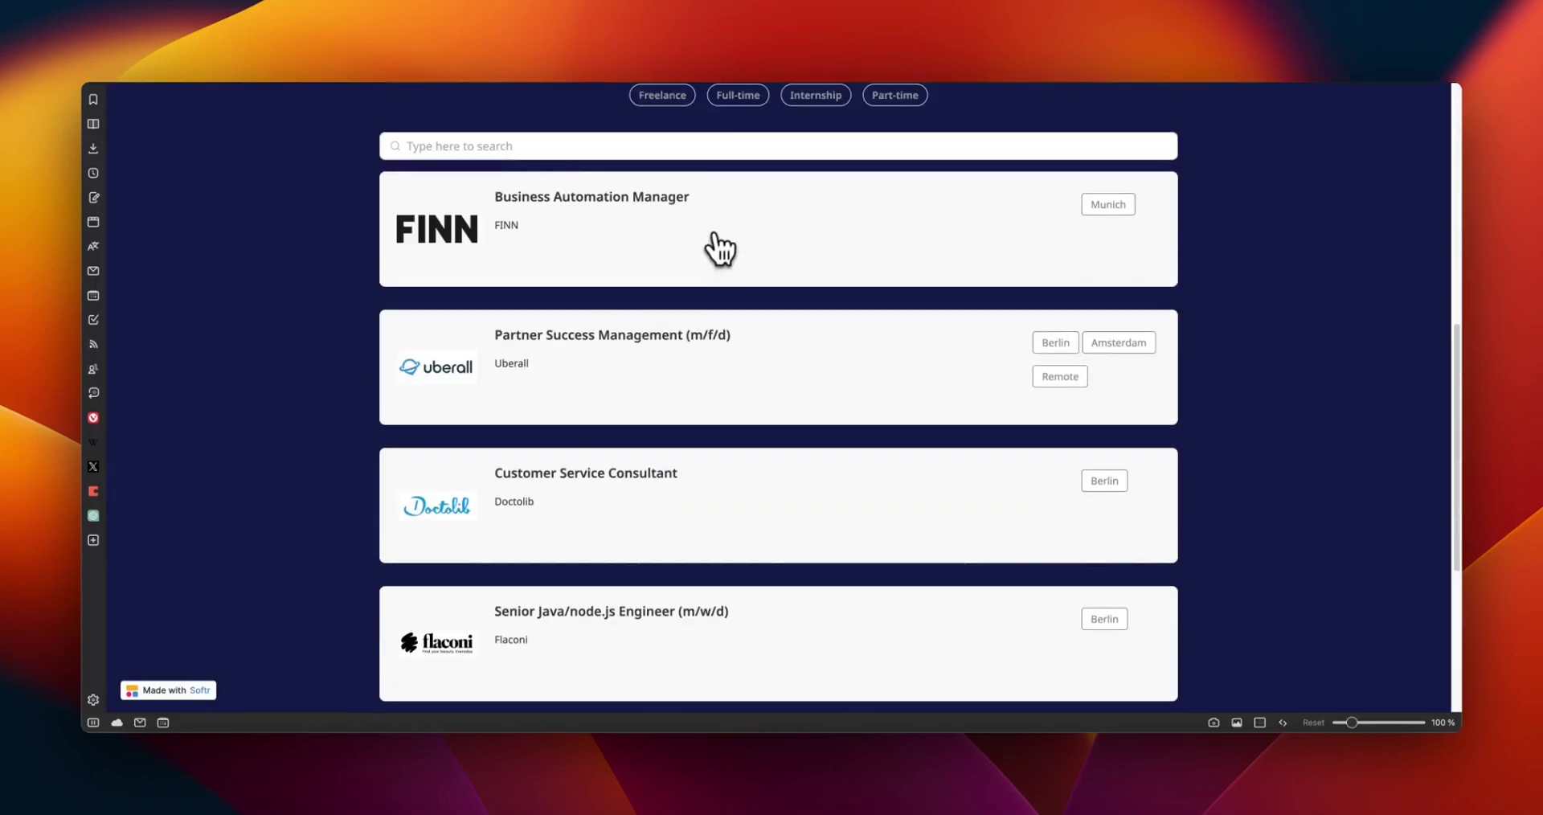
{"action": "left_click", "coordinate": [733, 252]}
{"action": "scroll", "coordinate": [733, 277], "scroll_direction": "up", "scroll_amount": 3}
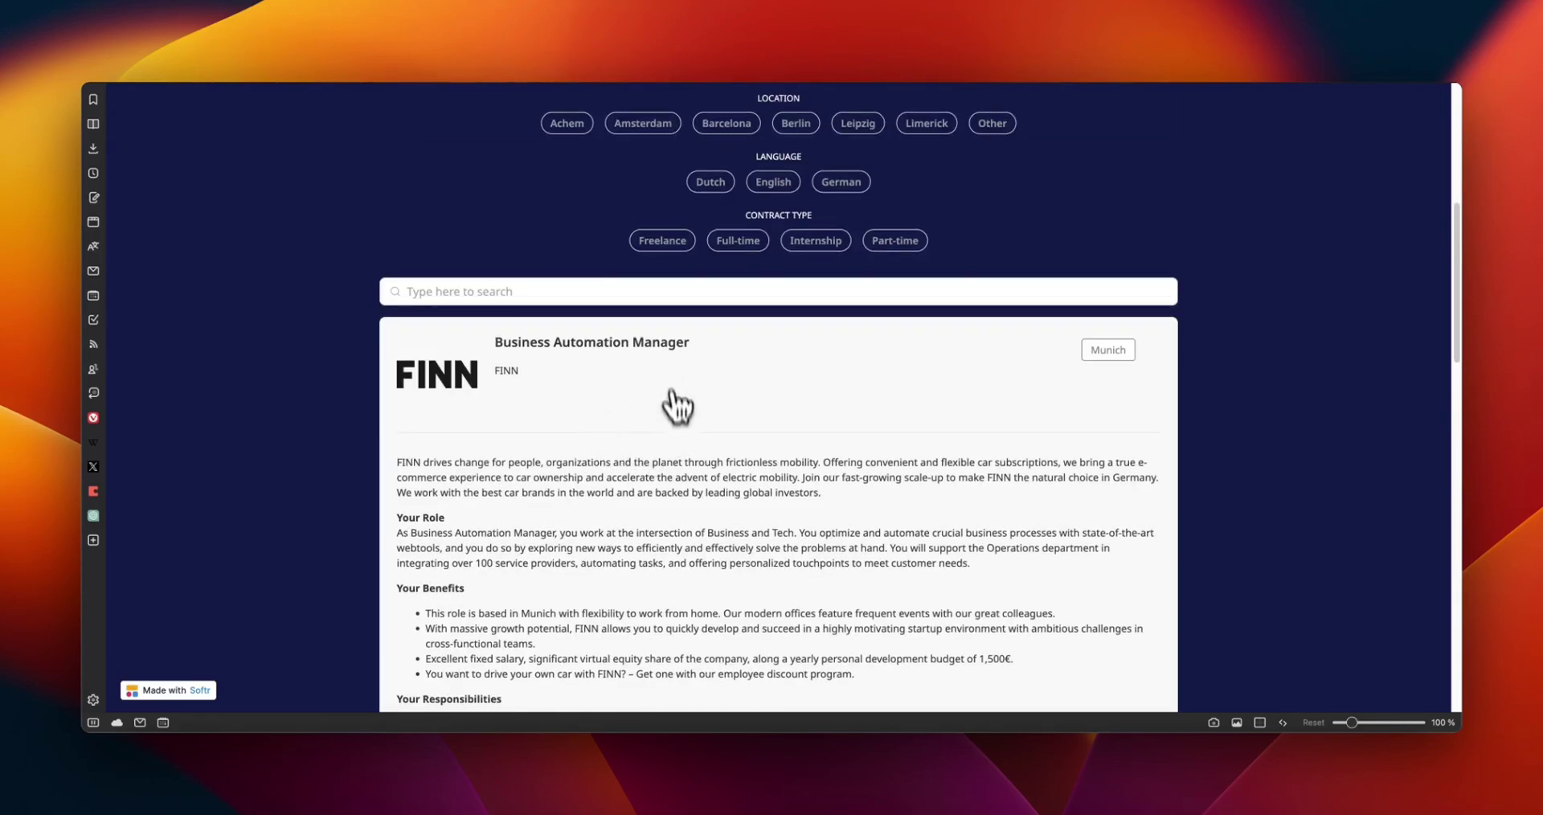
{"action": "scroll", "coordinate": [609, 386], "scroll_direction": "down", "scroll_amount": 4}
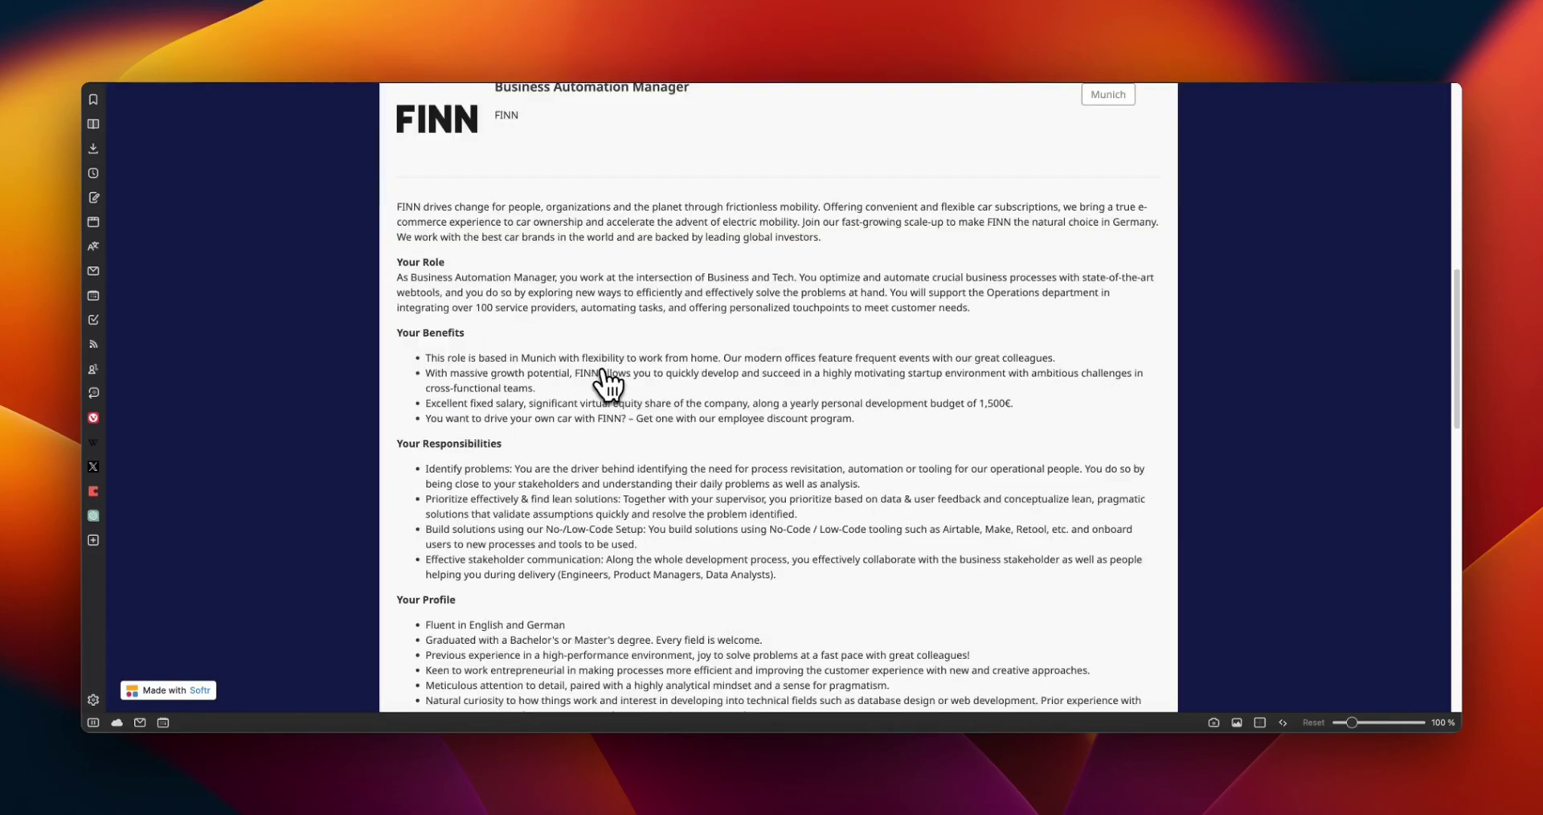
{"action": "scroll", "coordinate": [699, 378], "scroll_direction": "down", "scroll_amount": 2}
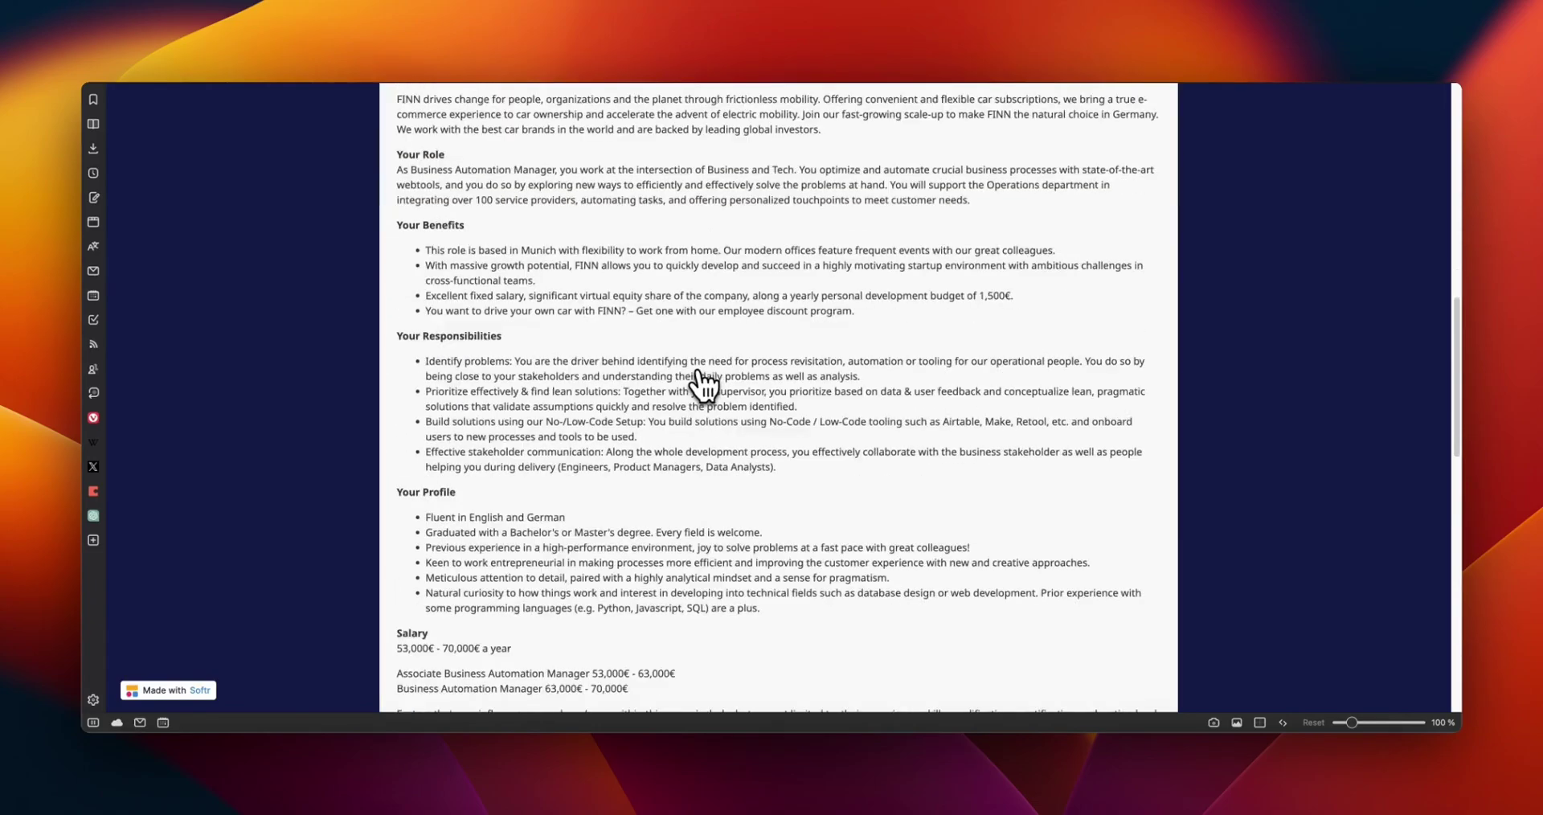
{"action": "scroll", "coordinate": [703, 386], "scroll_direction": "down", "scroll_amount": 3}
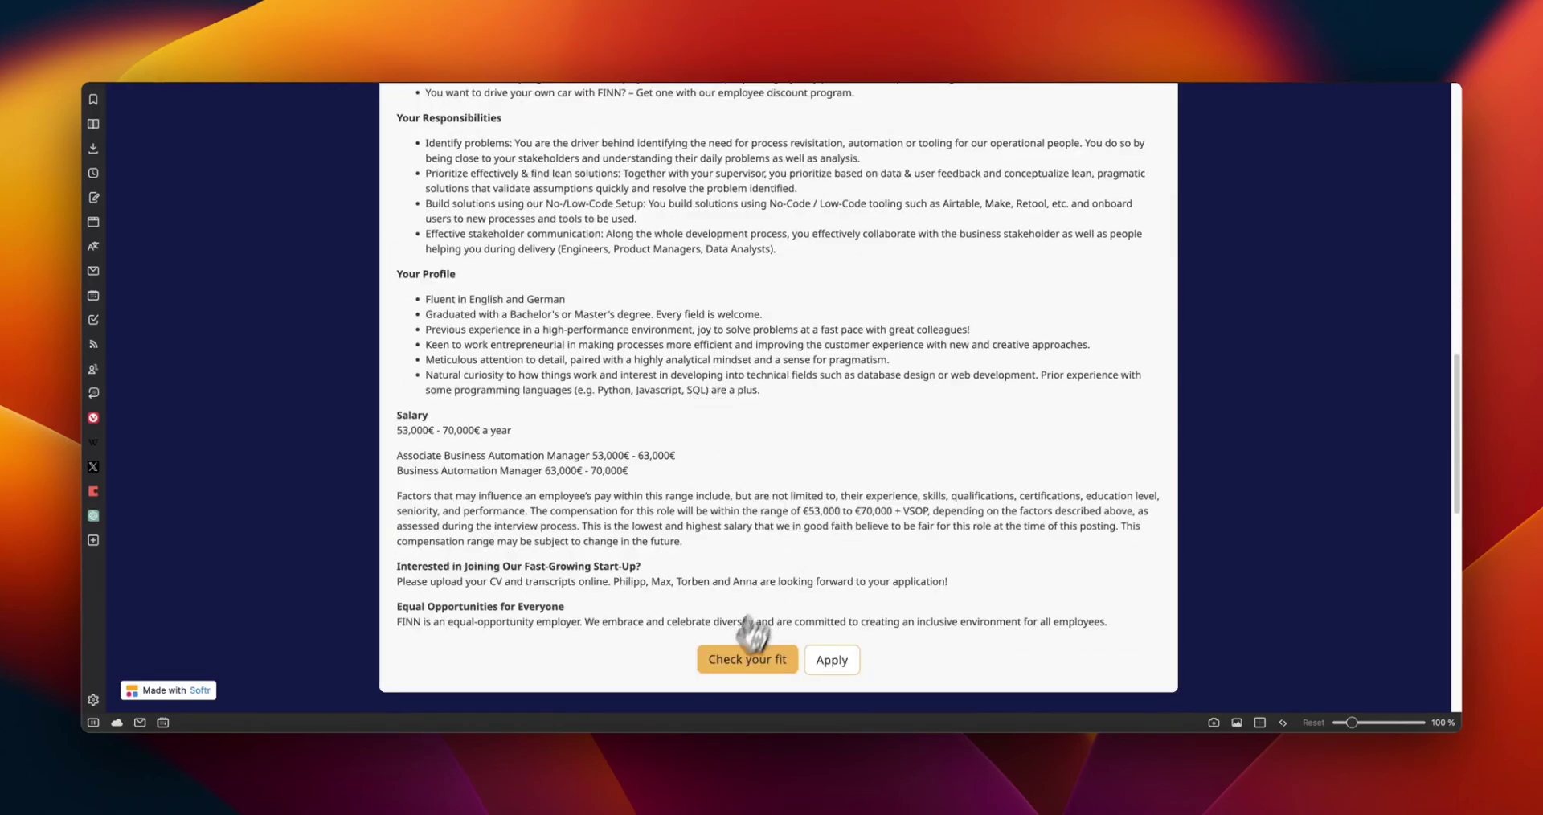
View the listing's Apply destination and its Check your fit form, closing each one.
{"action": "left_click", "coordinate": [832, 660]}
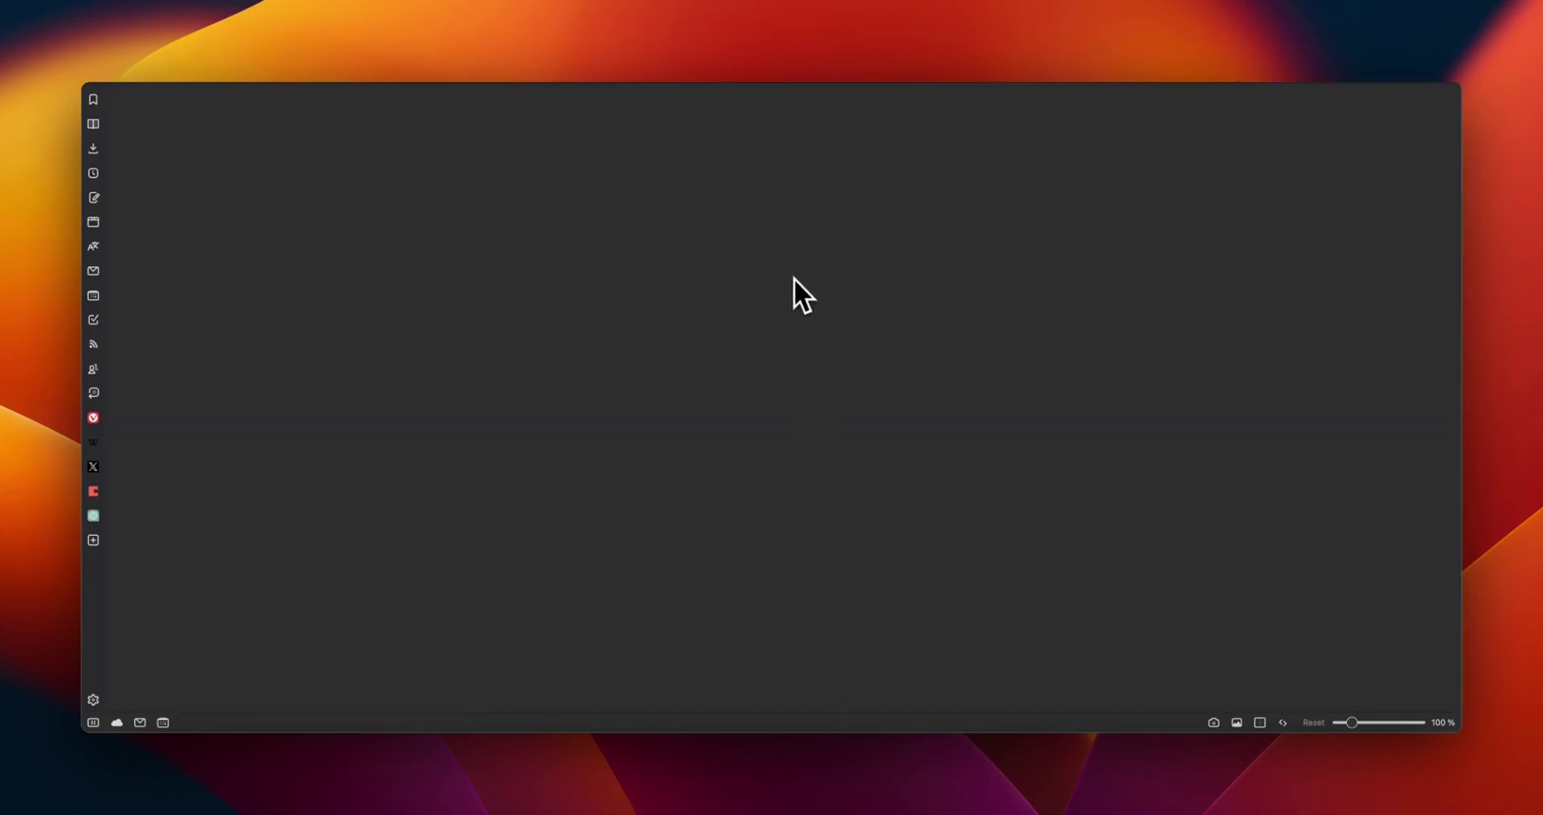
{"action": "key", "text": "super+w"}
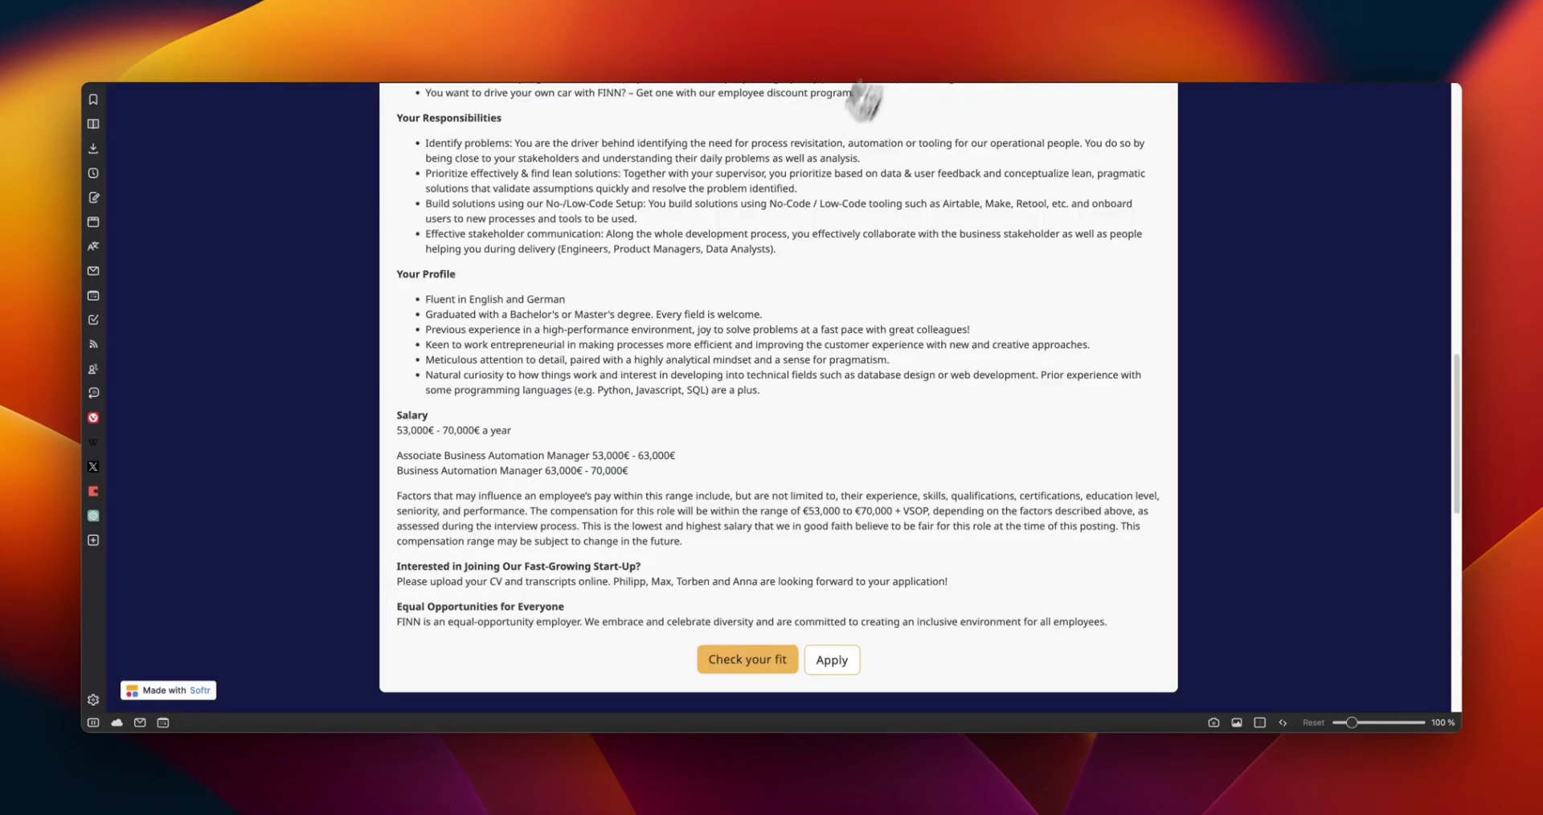
{"action": "left_click", "coordinate": [730, 666]}
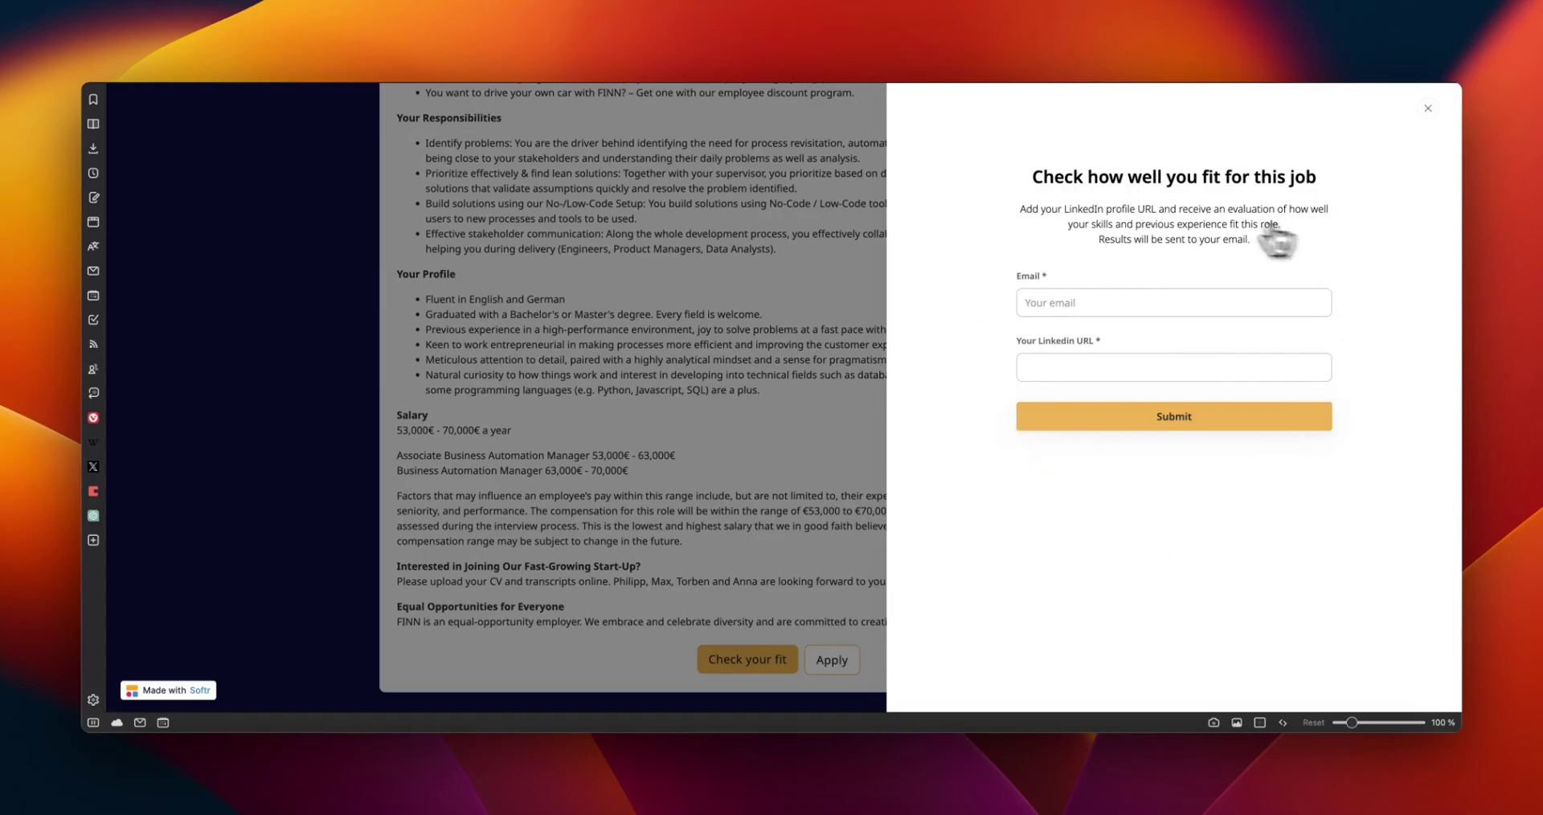
{"action": "left_click", "coordinate": [1427, 108]}
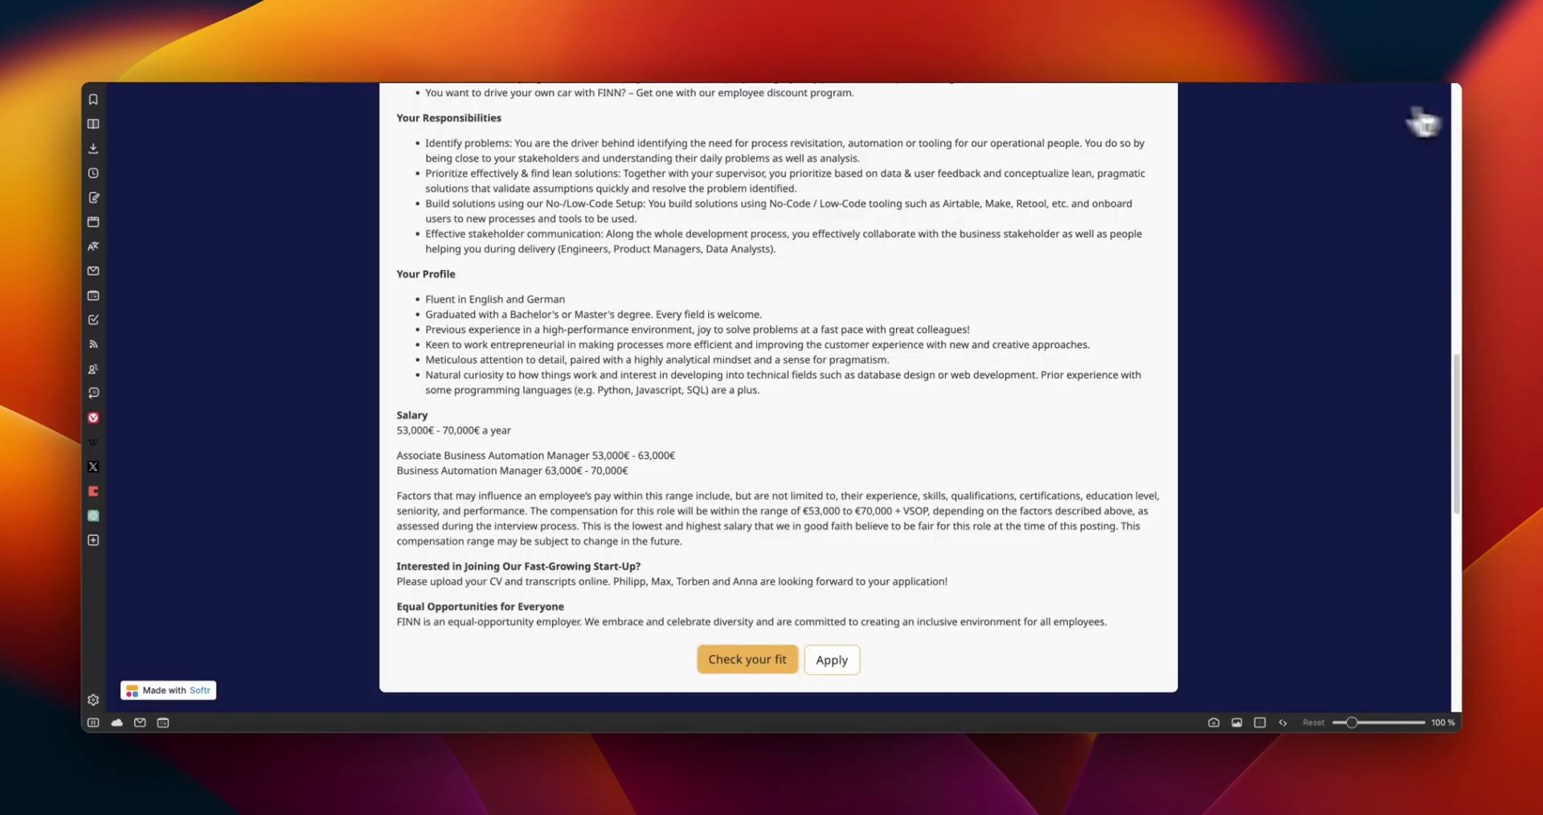
Return to the Softr editor, add a page named "Video test" and place a Customizable form block on it.
{"action": "left_click", "coordinate": [676, 86]}
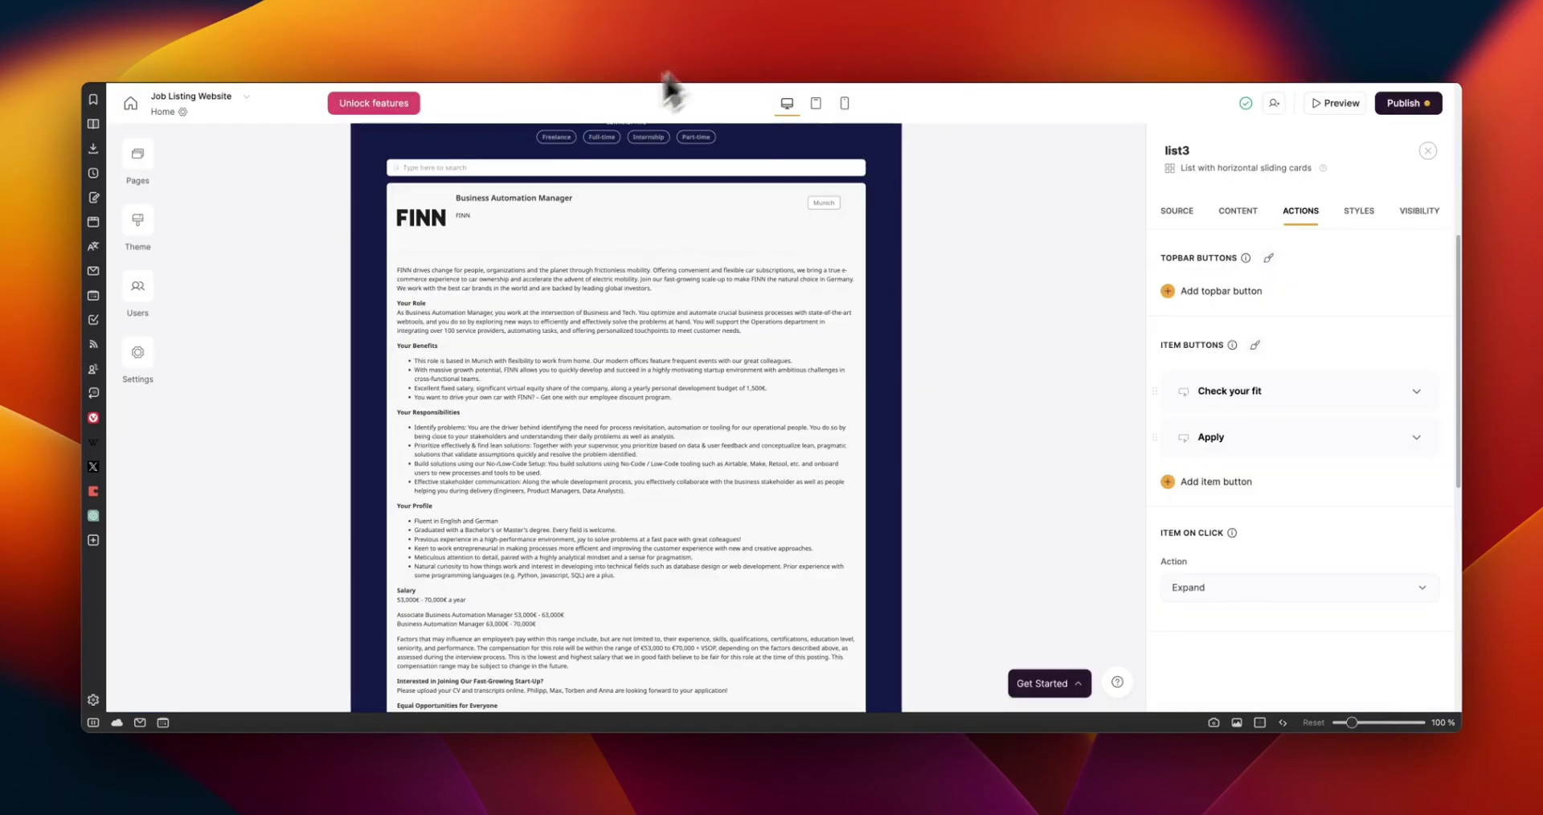
{"action": "left_click", "coordinate": [137, 156]}
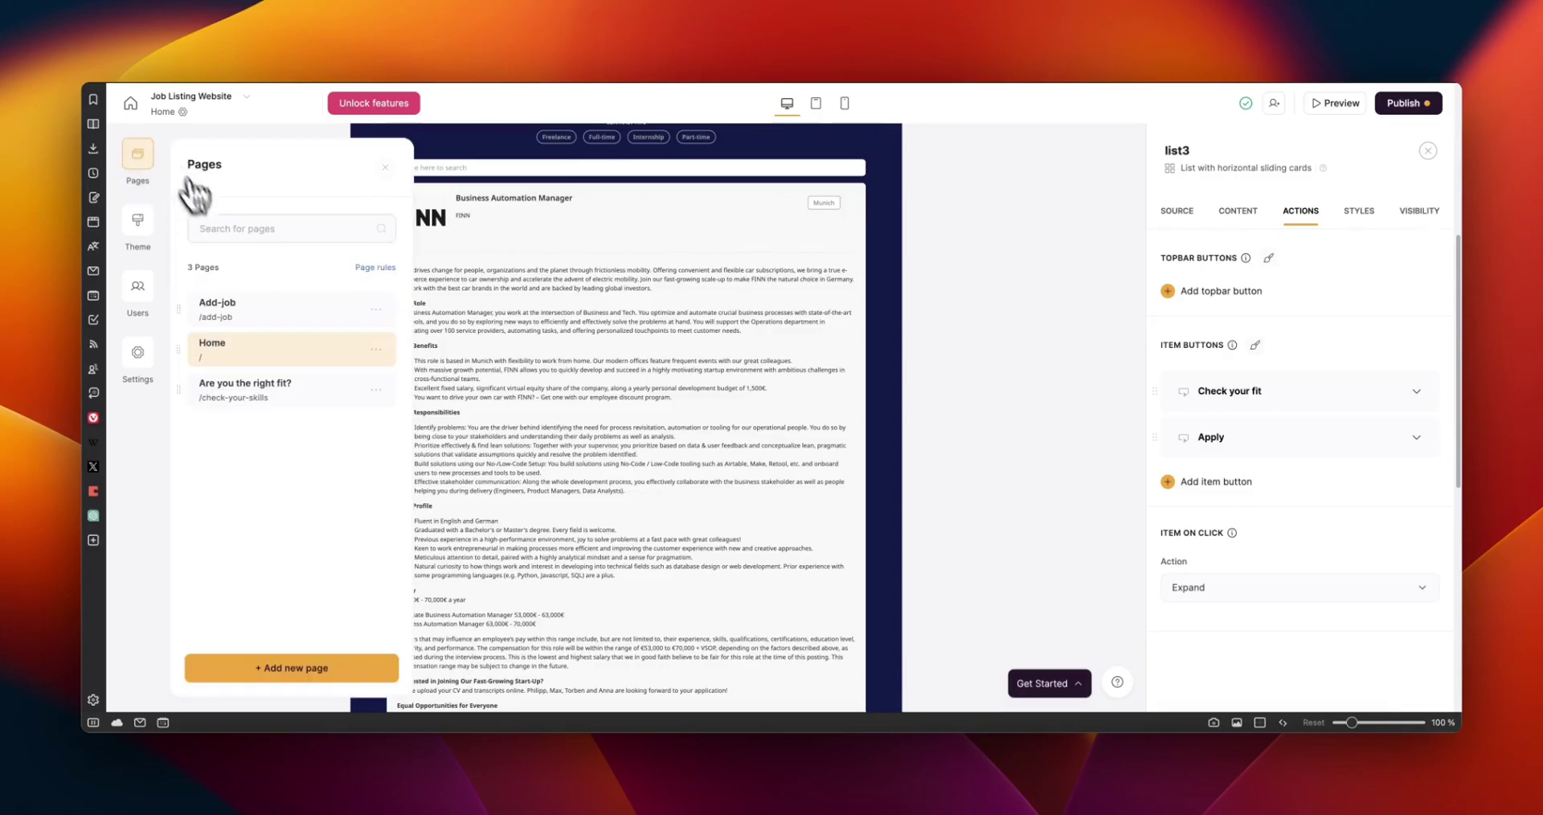
{"action": "left_click", "coordinate": [283, 671]}
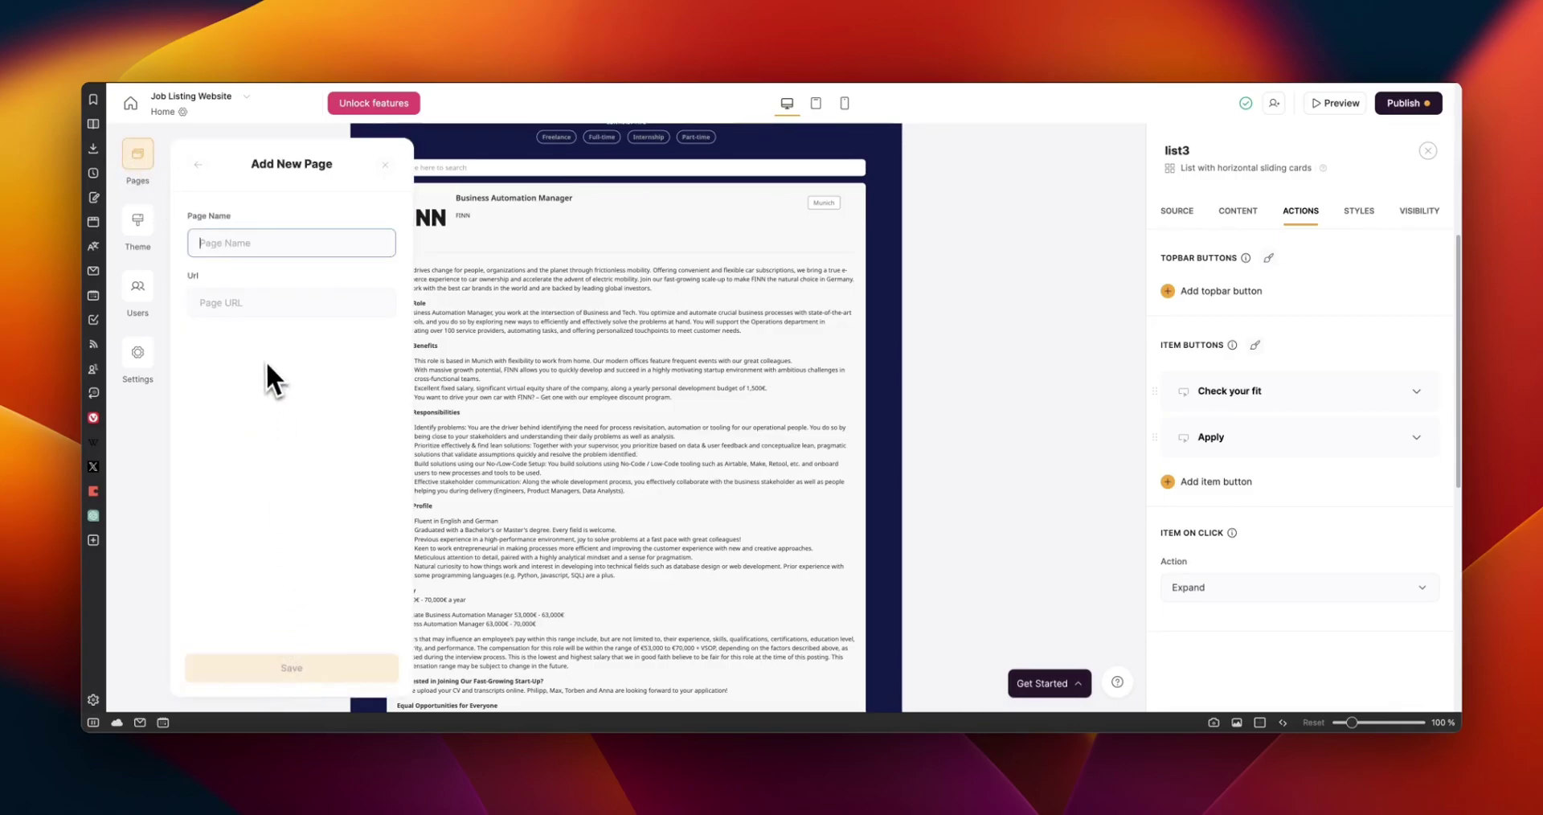
{"action": "type", "text": "Video test"}
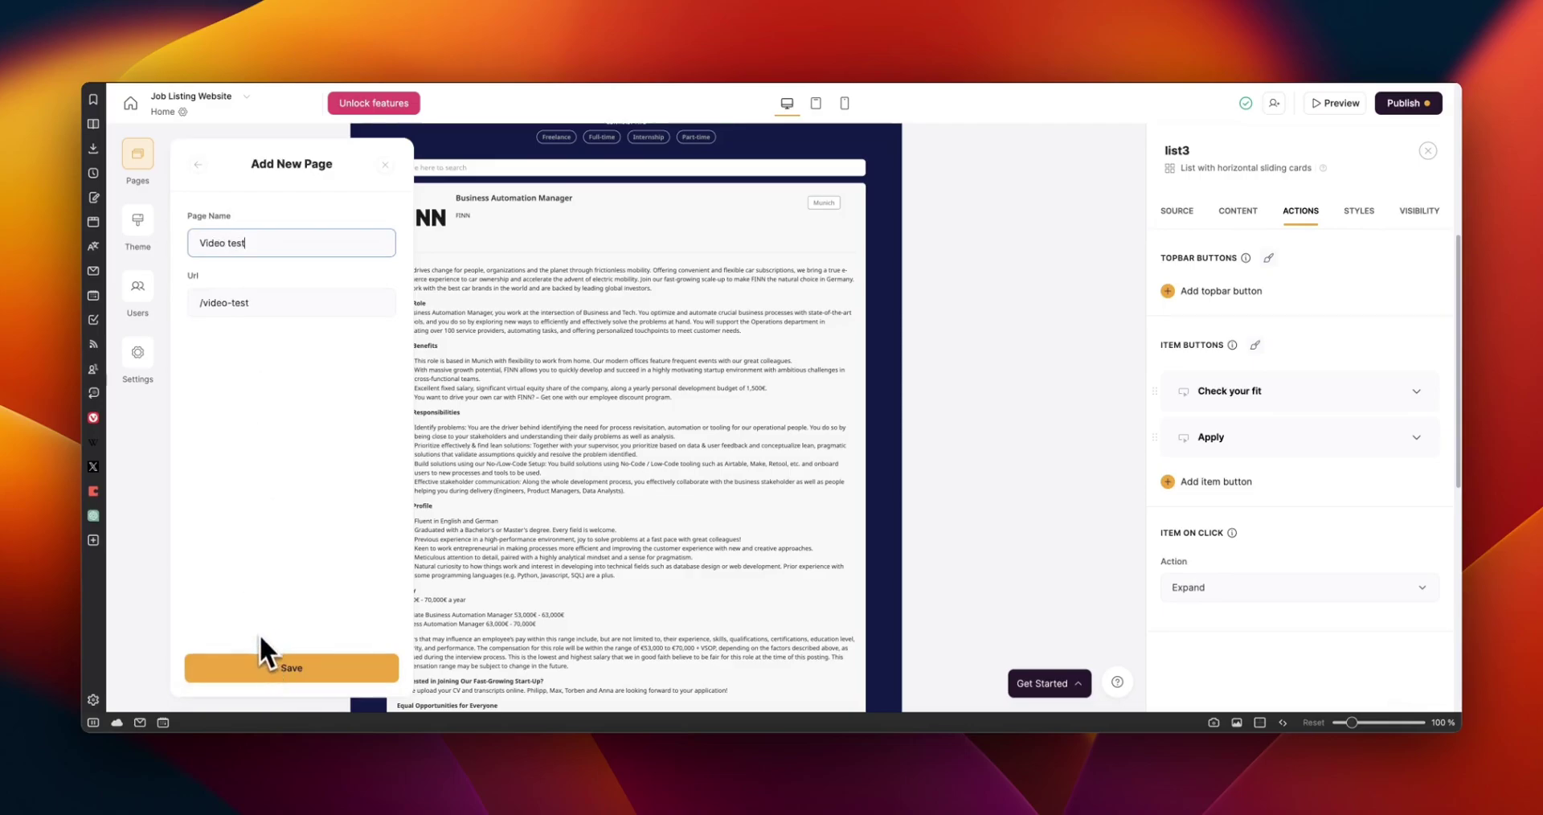
{"action": "left_click", "coordinate": [261, 670]}
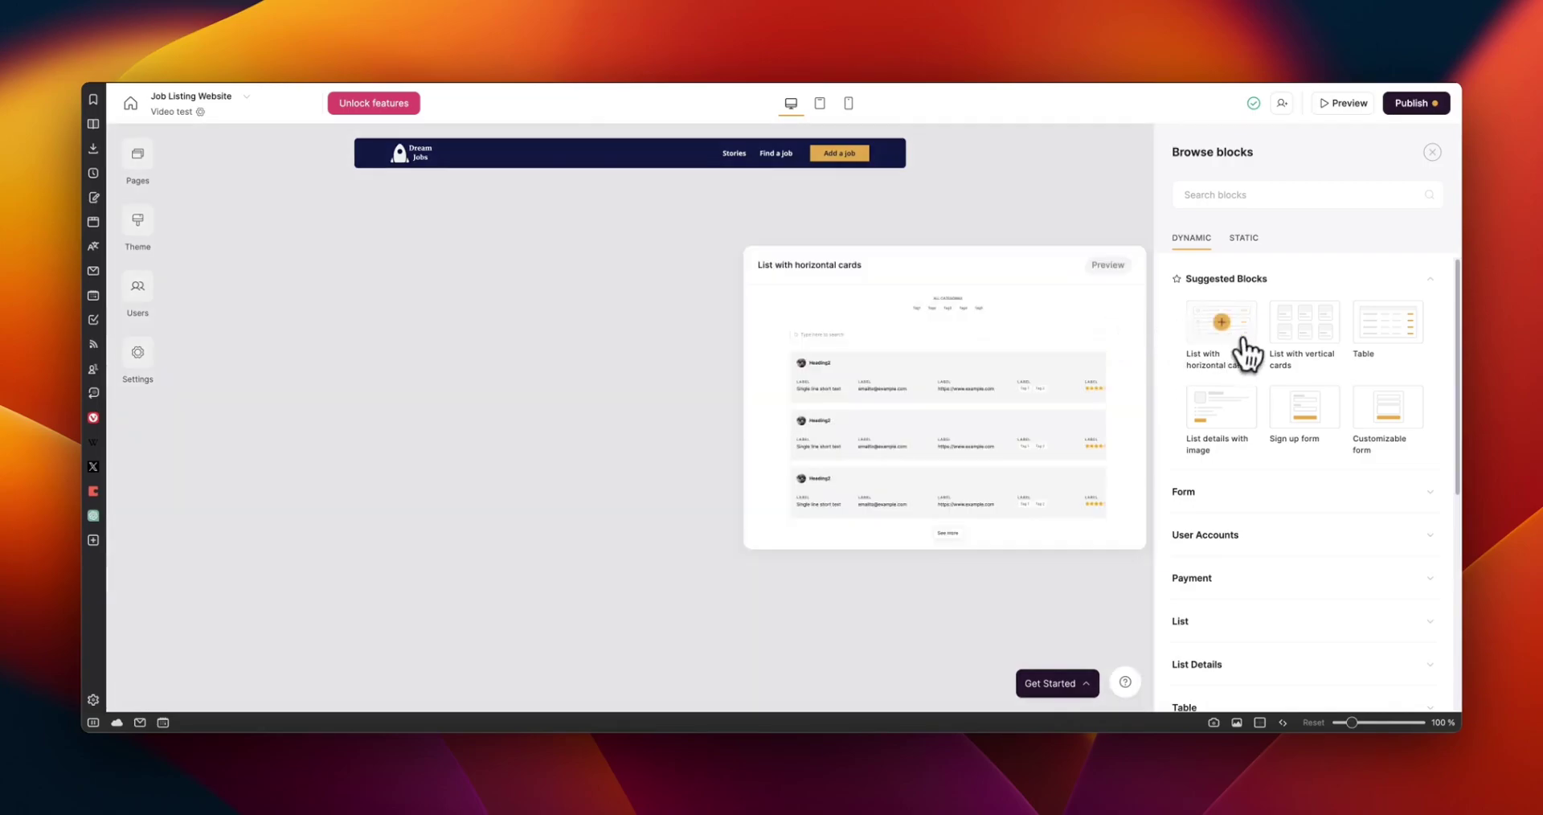
{"action": "mouse_move", "coordinate": [1373, 406]}
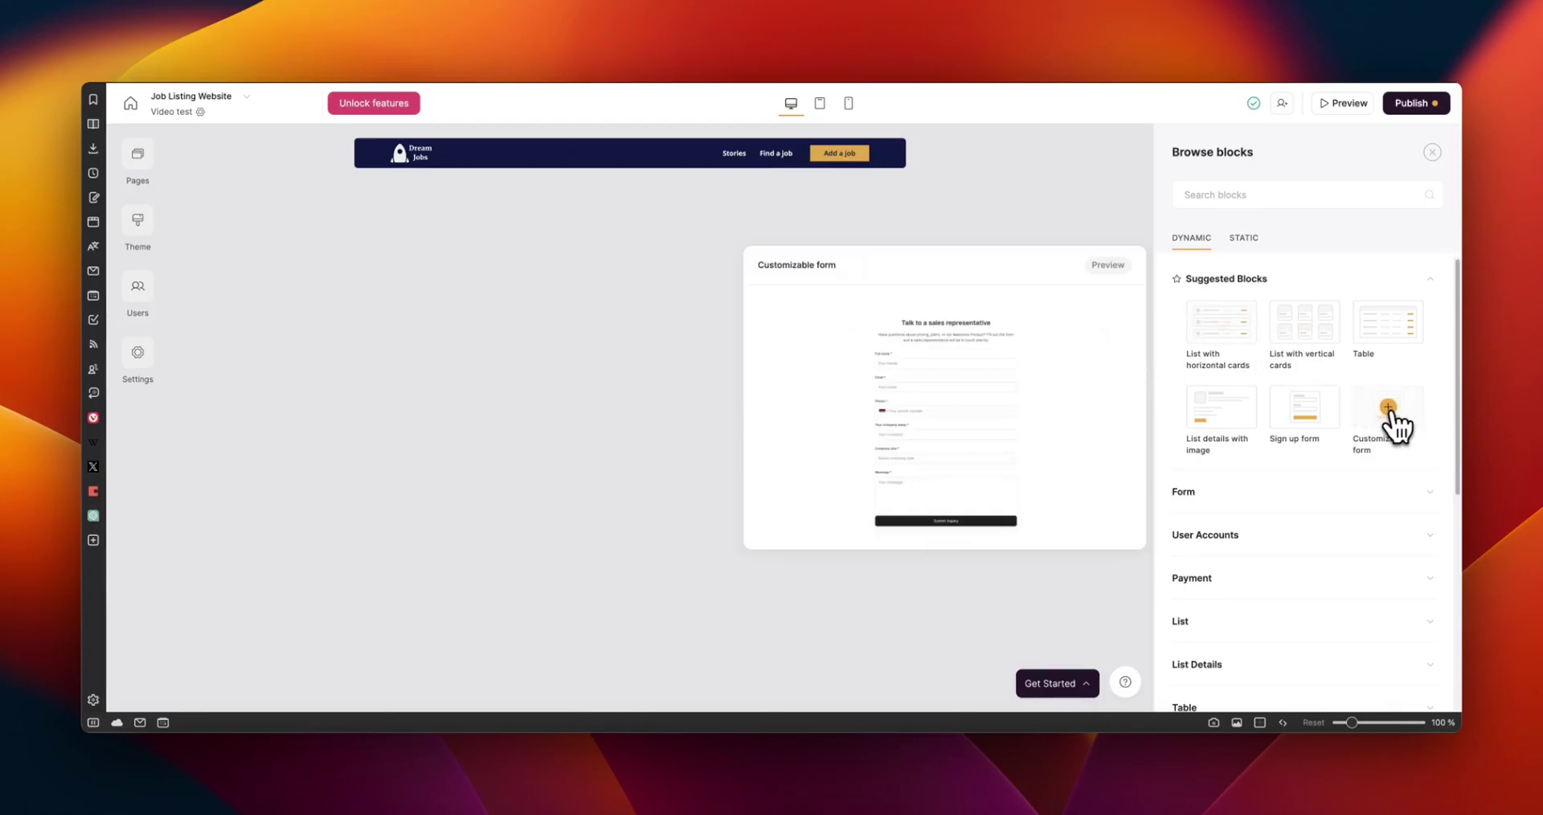
{"action": "left_click", "coordinate": [1389, 408]}
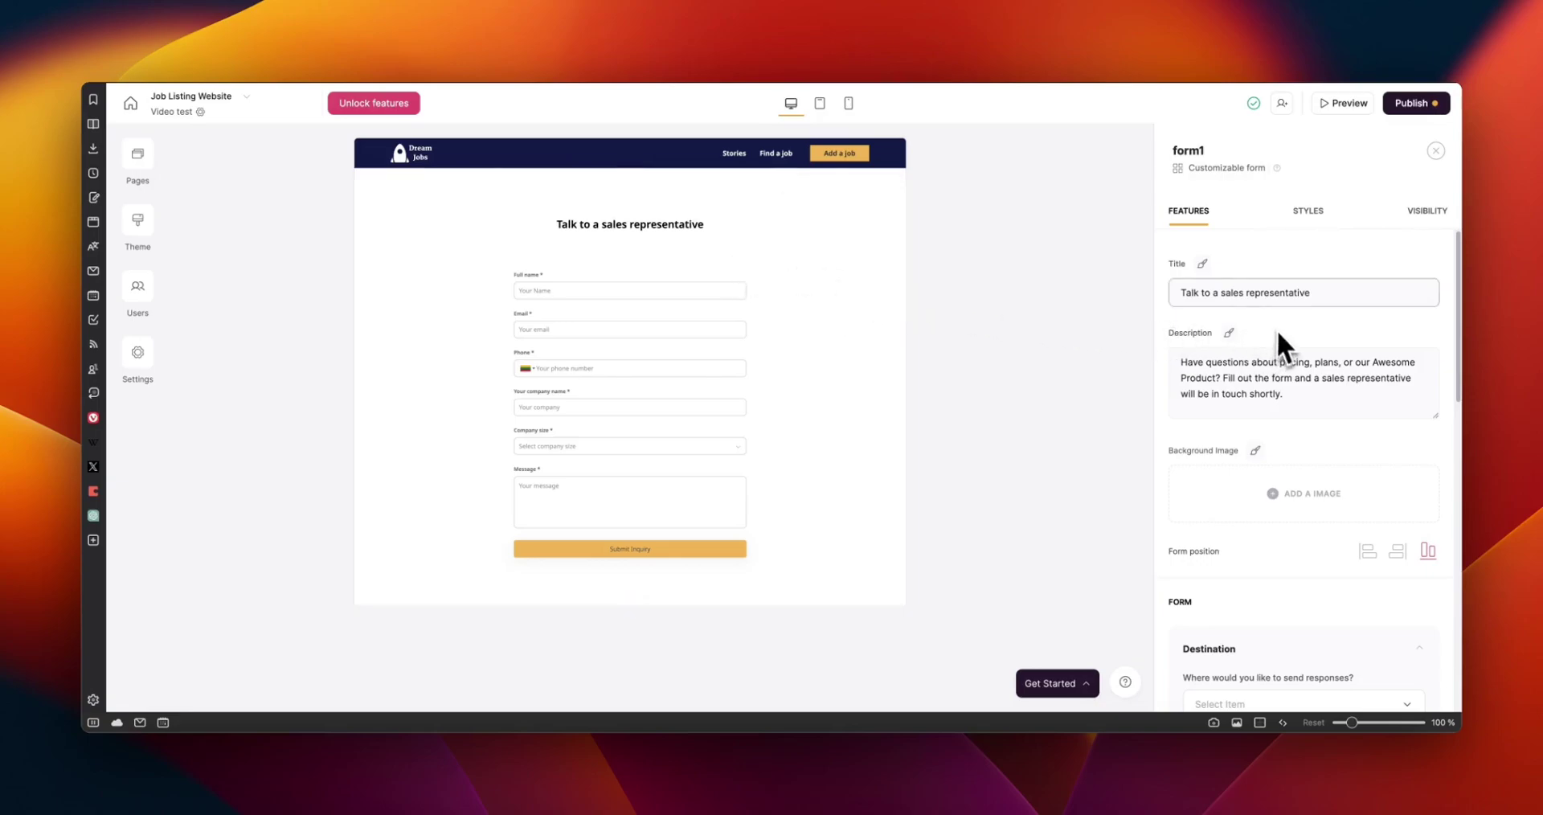
Set the form's response destination to Make.
{"action": "scroll", "coordinate": [1266, 318], "scroll_direction": "down", "scroll_amount": 1}
{"action": "scroll", "coordinate": [1261, 320], "scroll_direction": "down", "scroll_amount": 3}
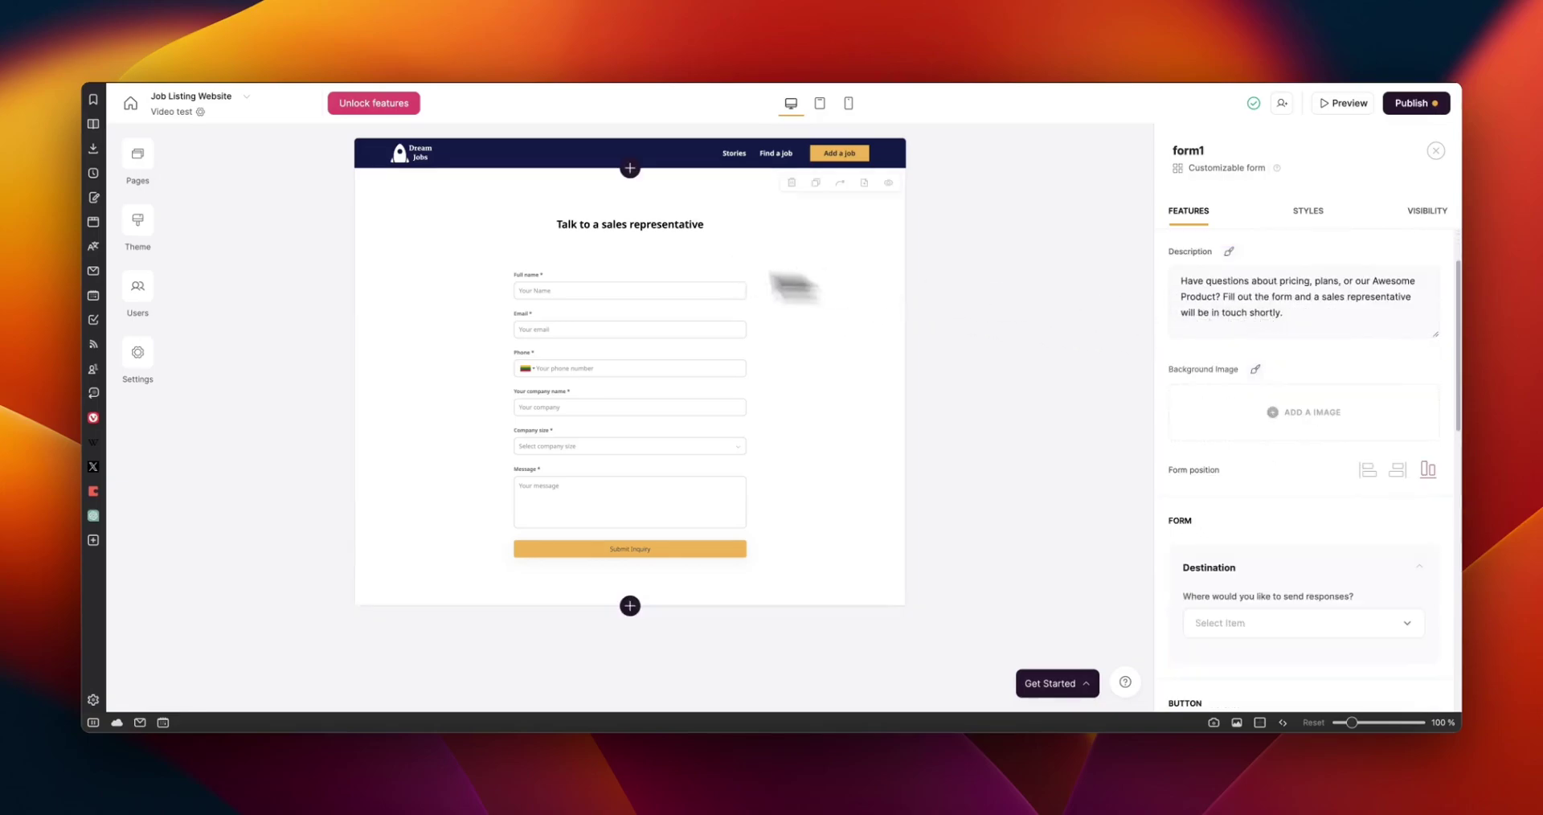
{"action": "scroll", "coordinate": [1287, 452], "scroll_direction": "down", "scroll_amount": 5}
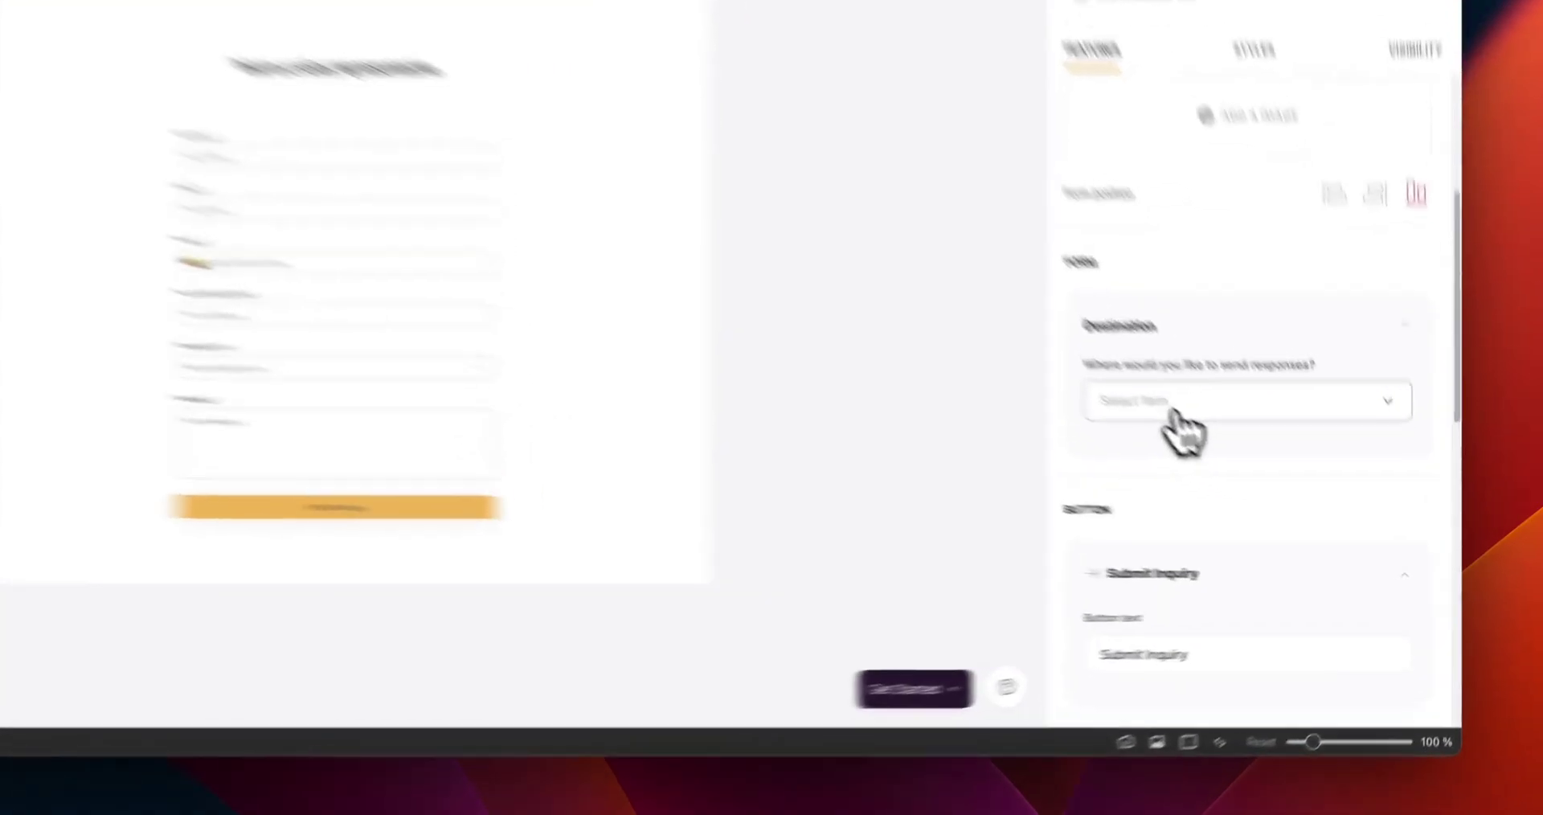
{"action": "left_click", "coordinate": [1256, 470]}
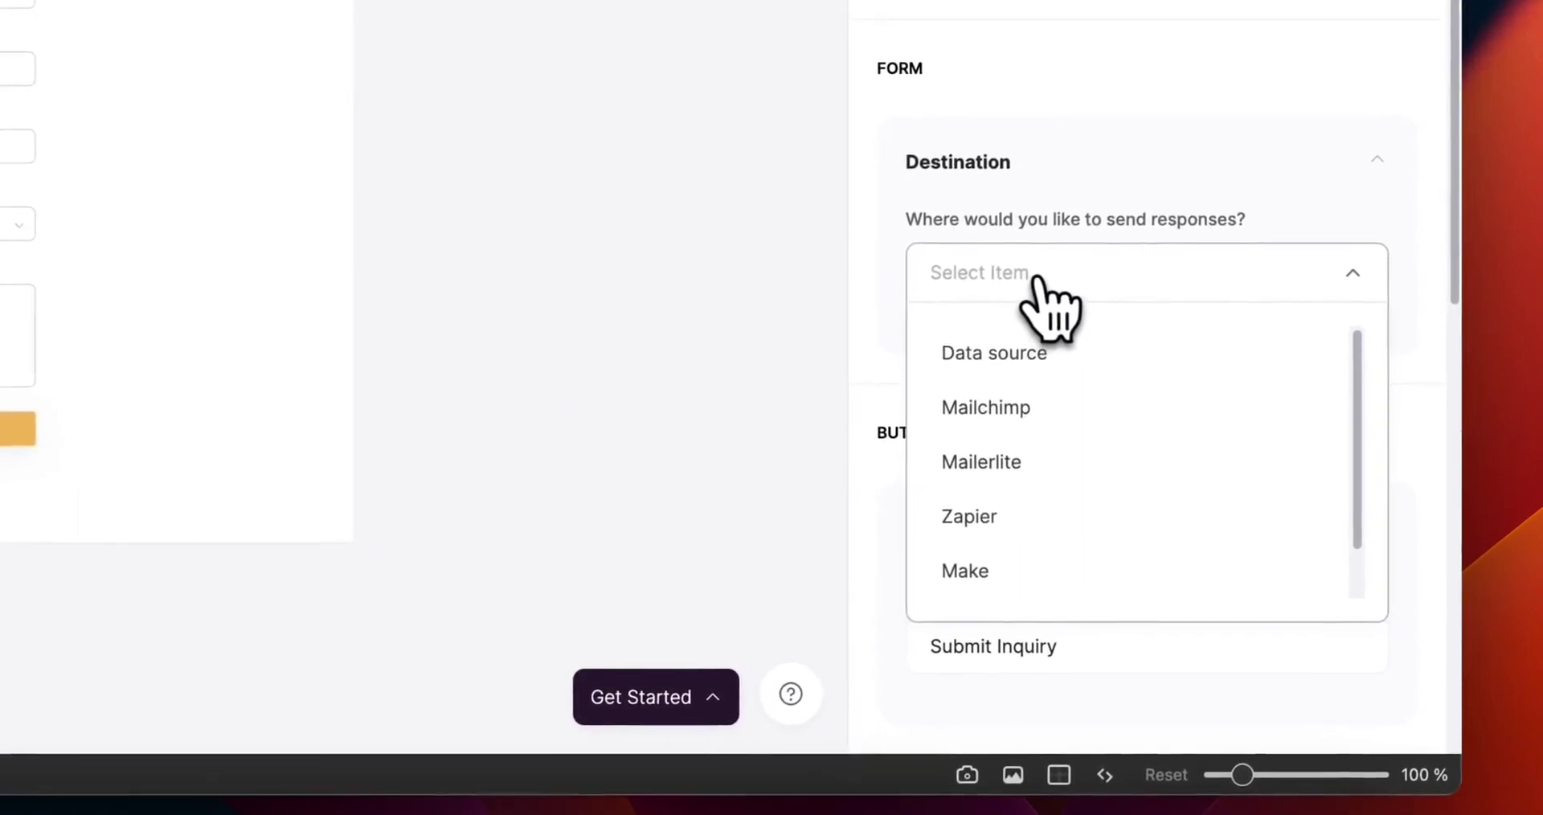
{"action": "scroll", "coordinate": [1051, 523], "scroll_direction": "down", "scroll_amount": 1}
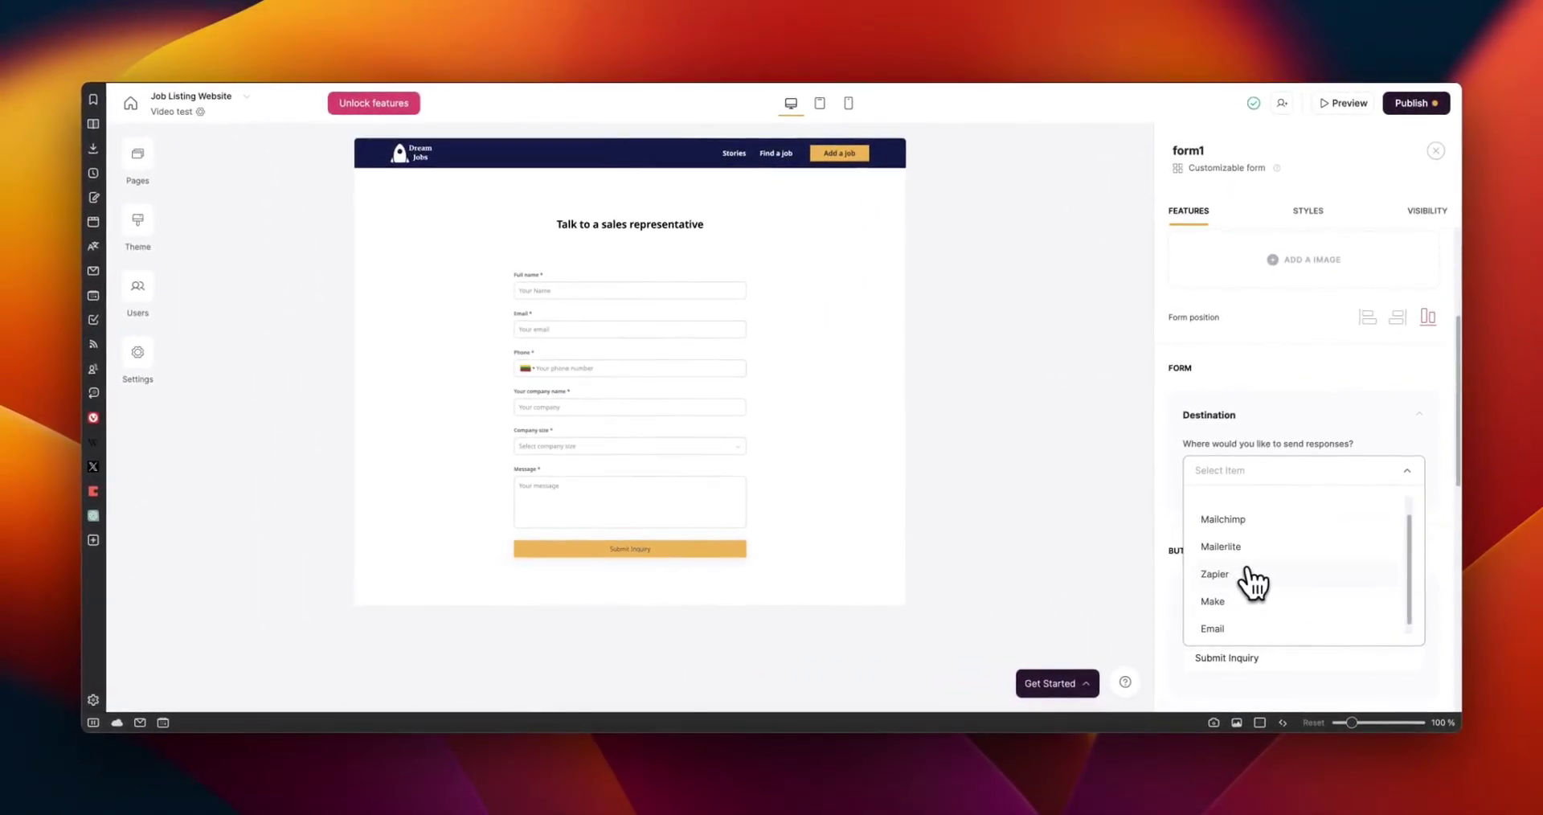
{"action": "scroll", "coordinate": [1252, 582], "scroll_direction": "up", "scroll_amount": 1}
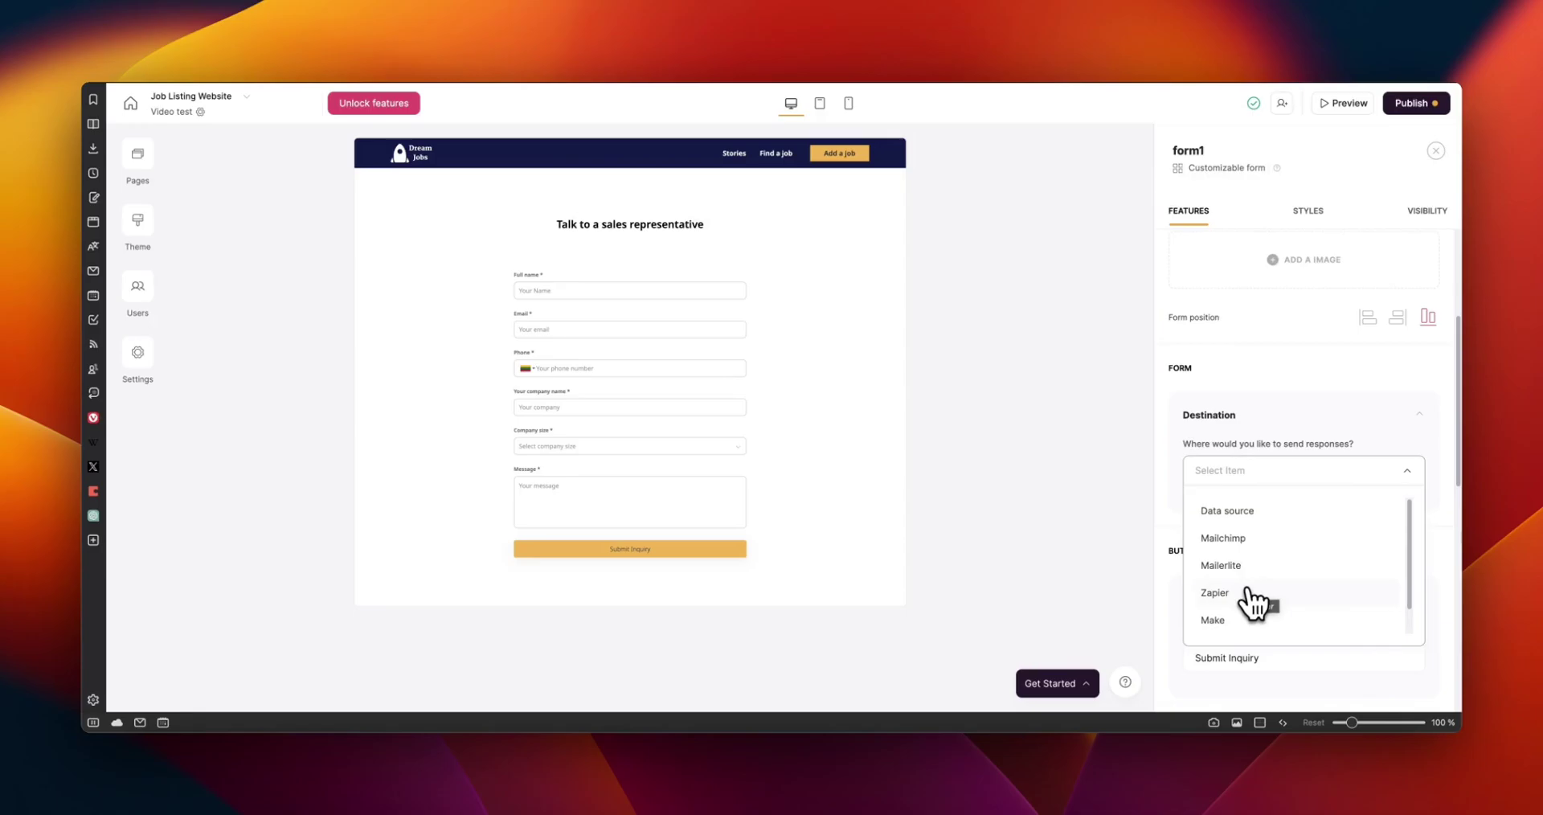
{"action": "scroll", "coordinate": [1249, 594], "scroll_direction": "down", "scroll_amount": 1}
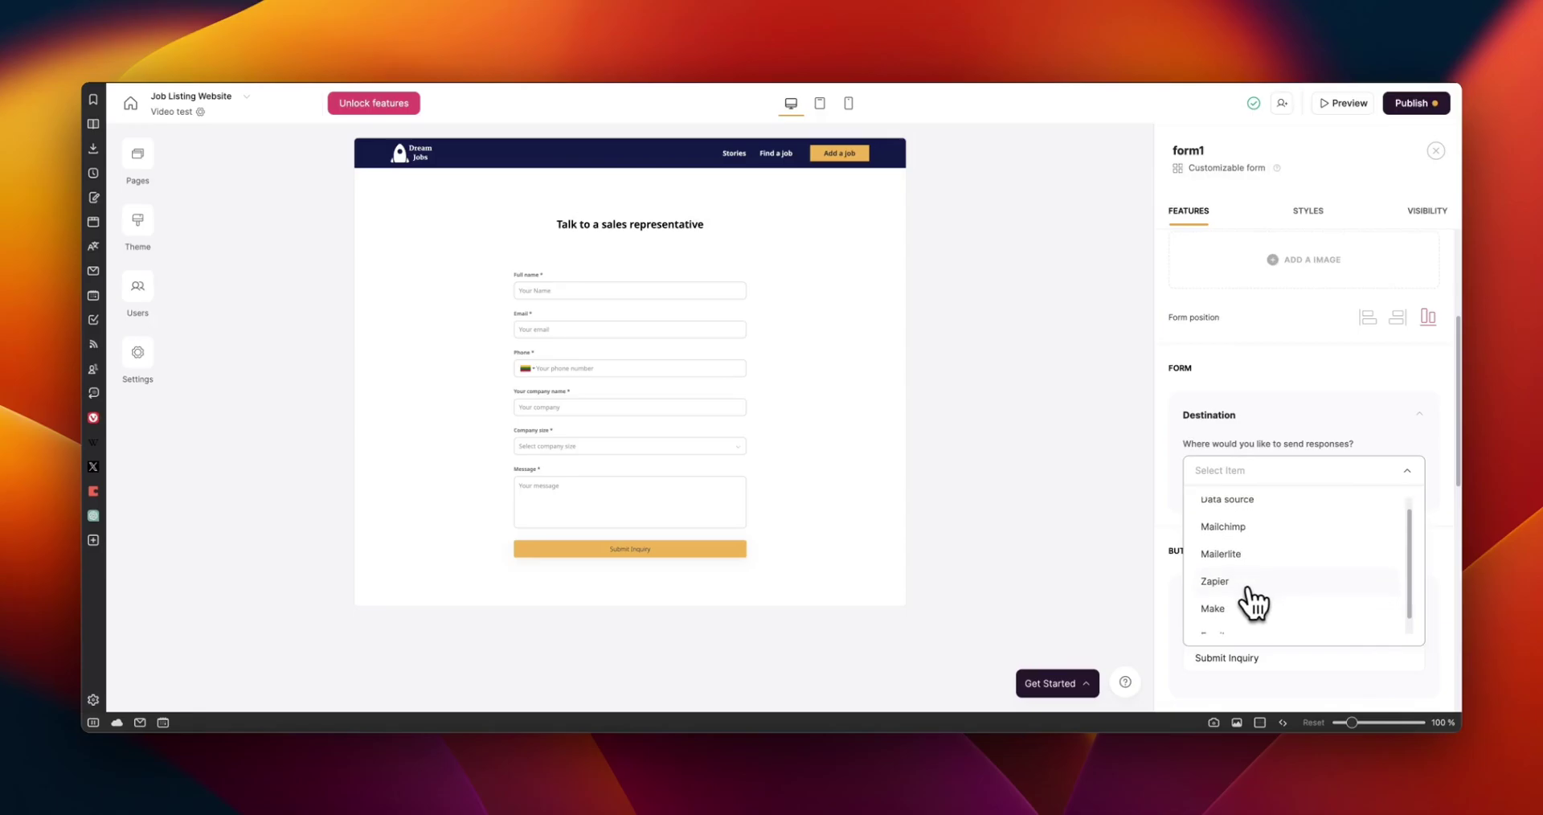
{"action": "left_click", "coordinate": [1215, 612]}
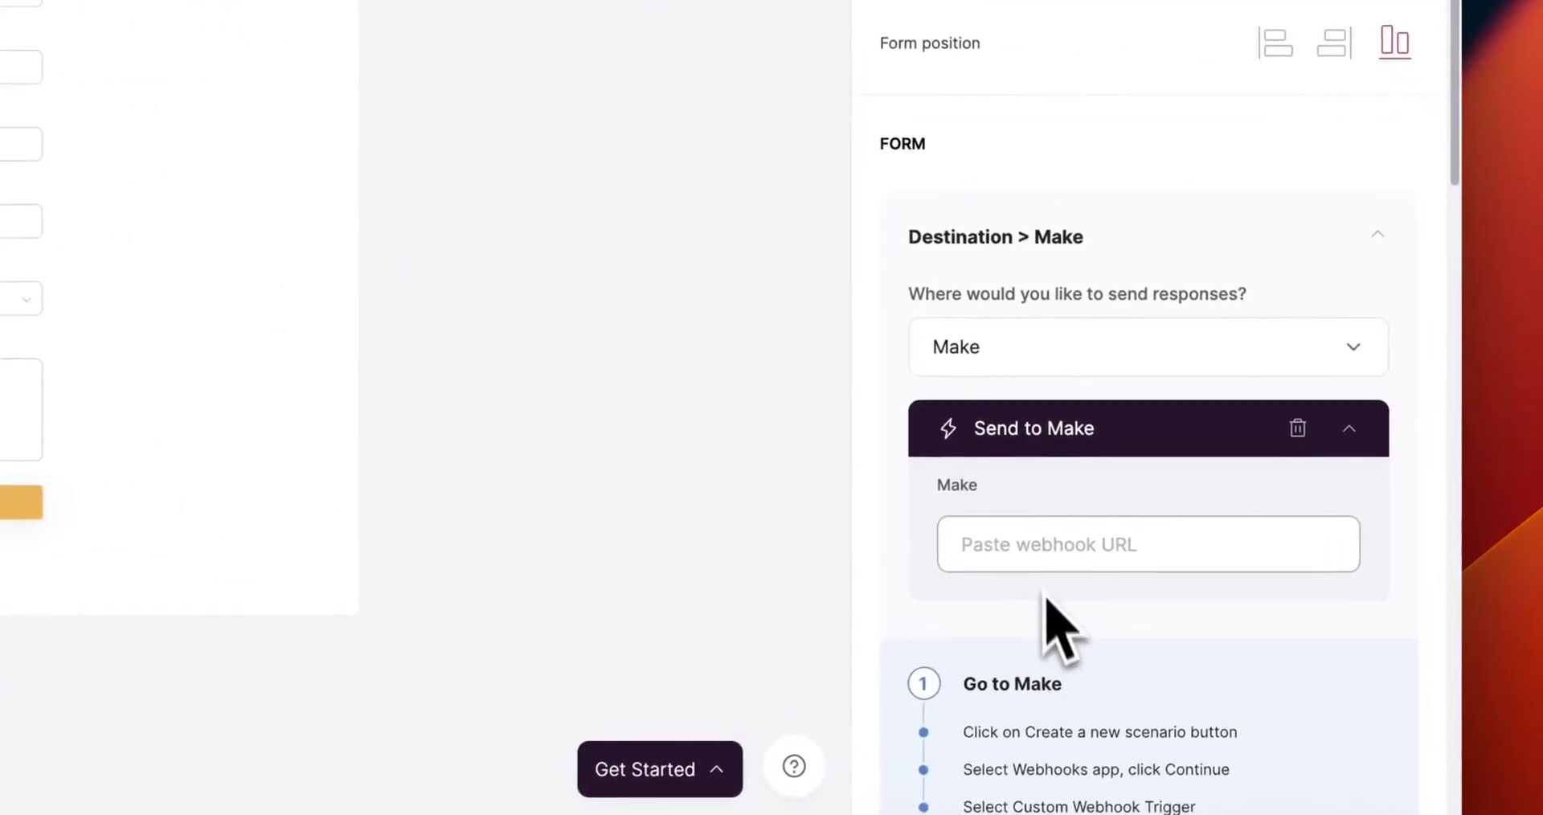
Delete the Full name field from the form.
{"action": "scroll", "coordinate": [1034, 565], "scroll_direction": "down", "scroll_amount": 3}
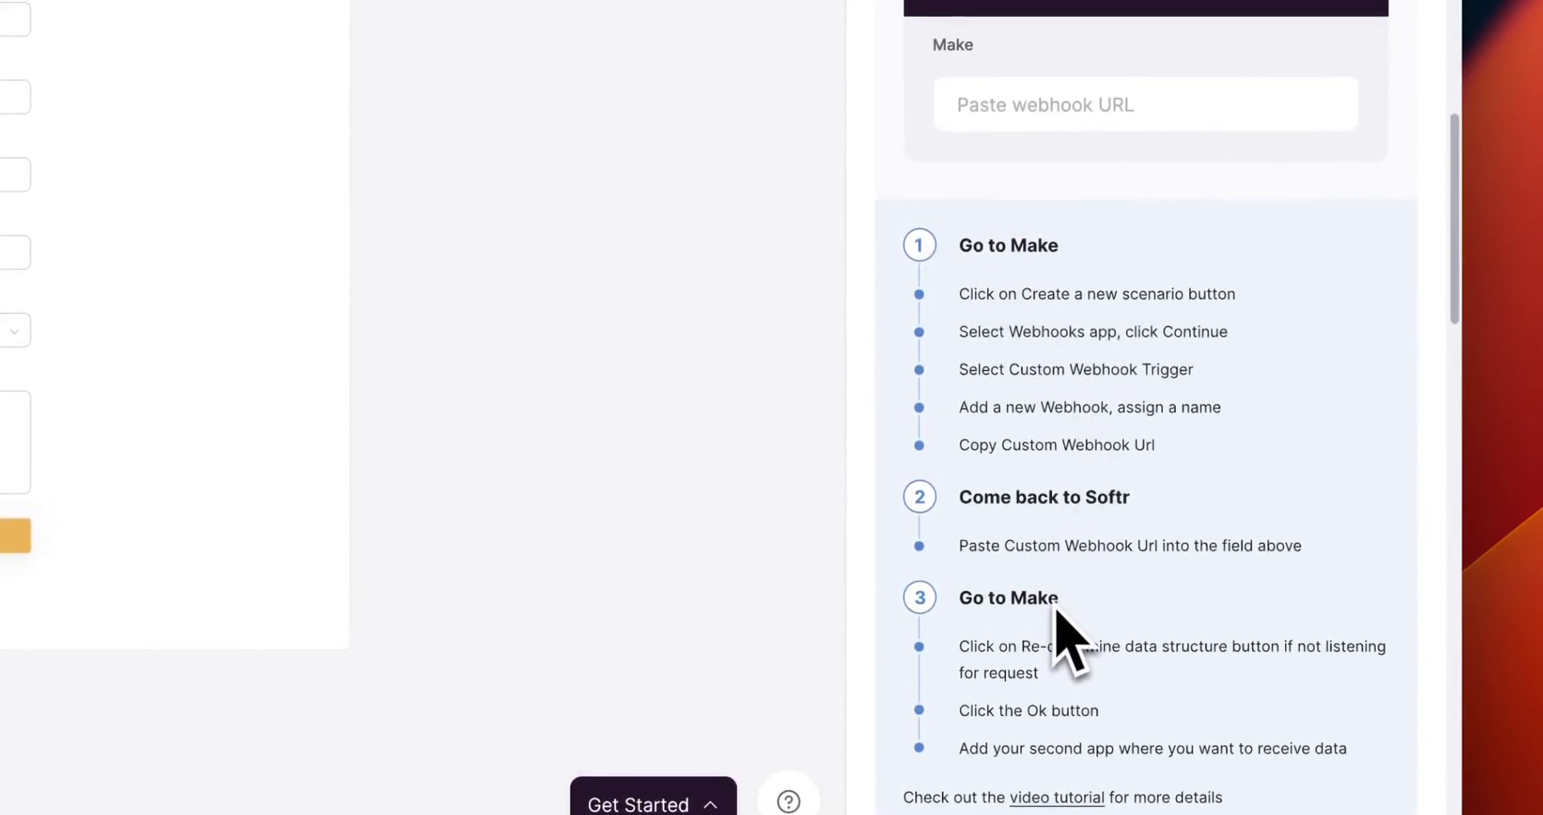
{"action": "scroll", "coordinate": [1056, 602], "scroll_direction": "down", "scroll_amount": 1}
{"action": "scroll", "coordinate": [1059, 595], "scroll_direction": "down", "scroll_amount": 1}
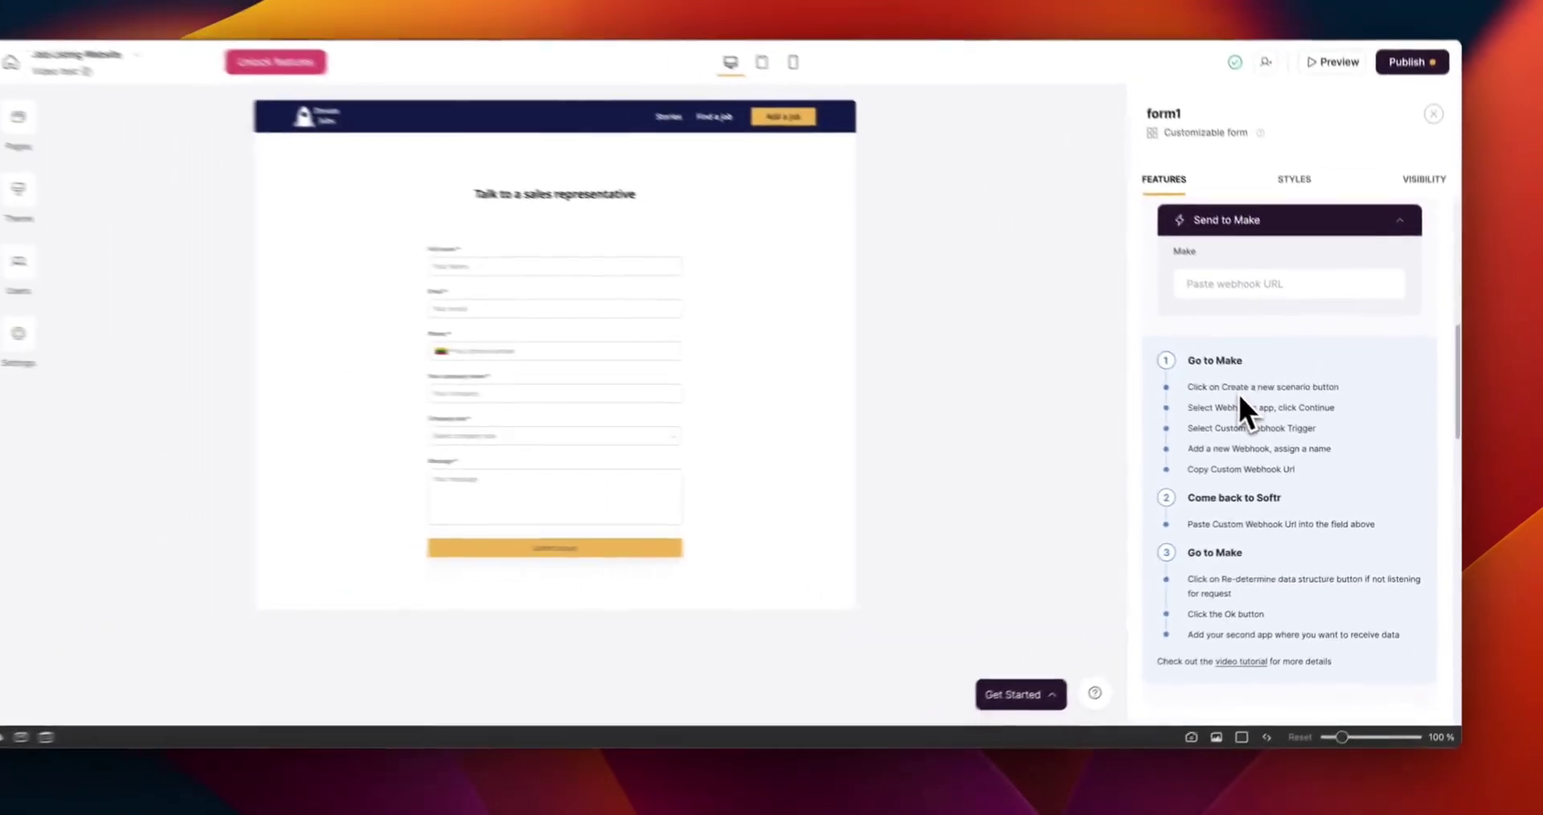
{"action": "scroll", "coordinate": [1238, 395], "scroll_direction": "down", "scroll_amount": 5}
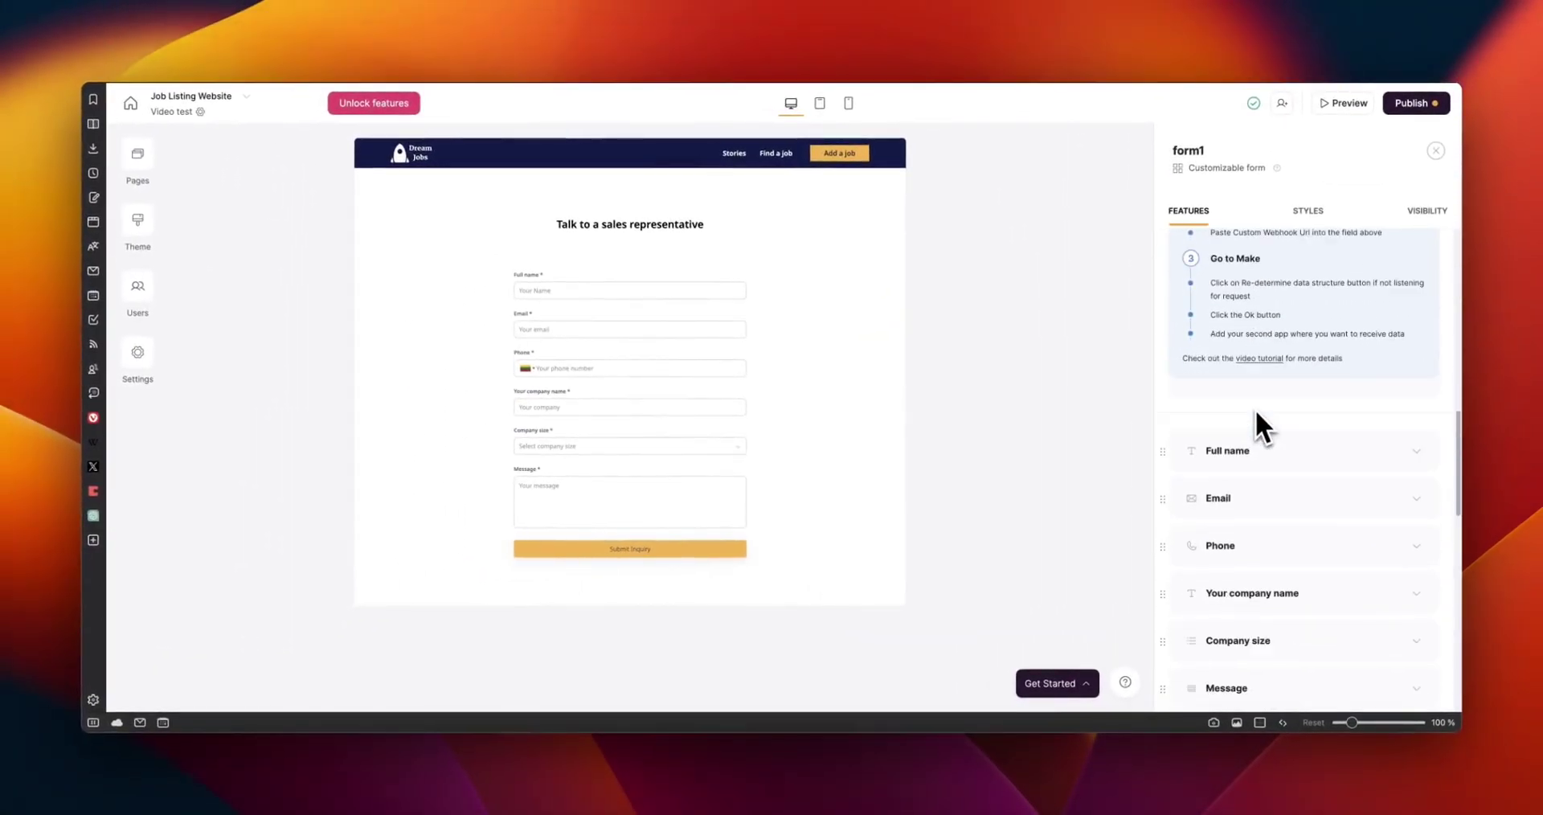
{"action": "scroll", "coordinate": [1246, 318], "scroll_direction": "down", "scroll_amount": 1}
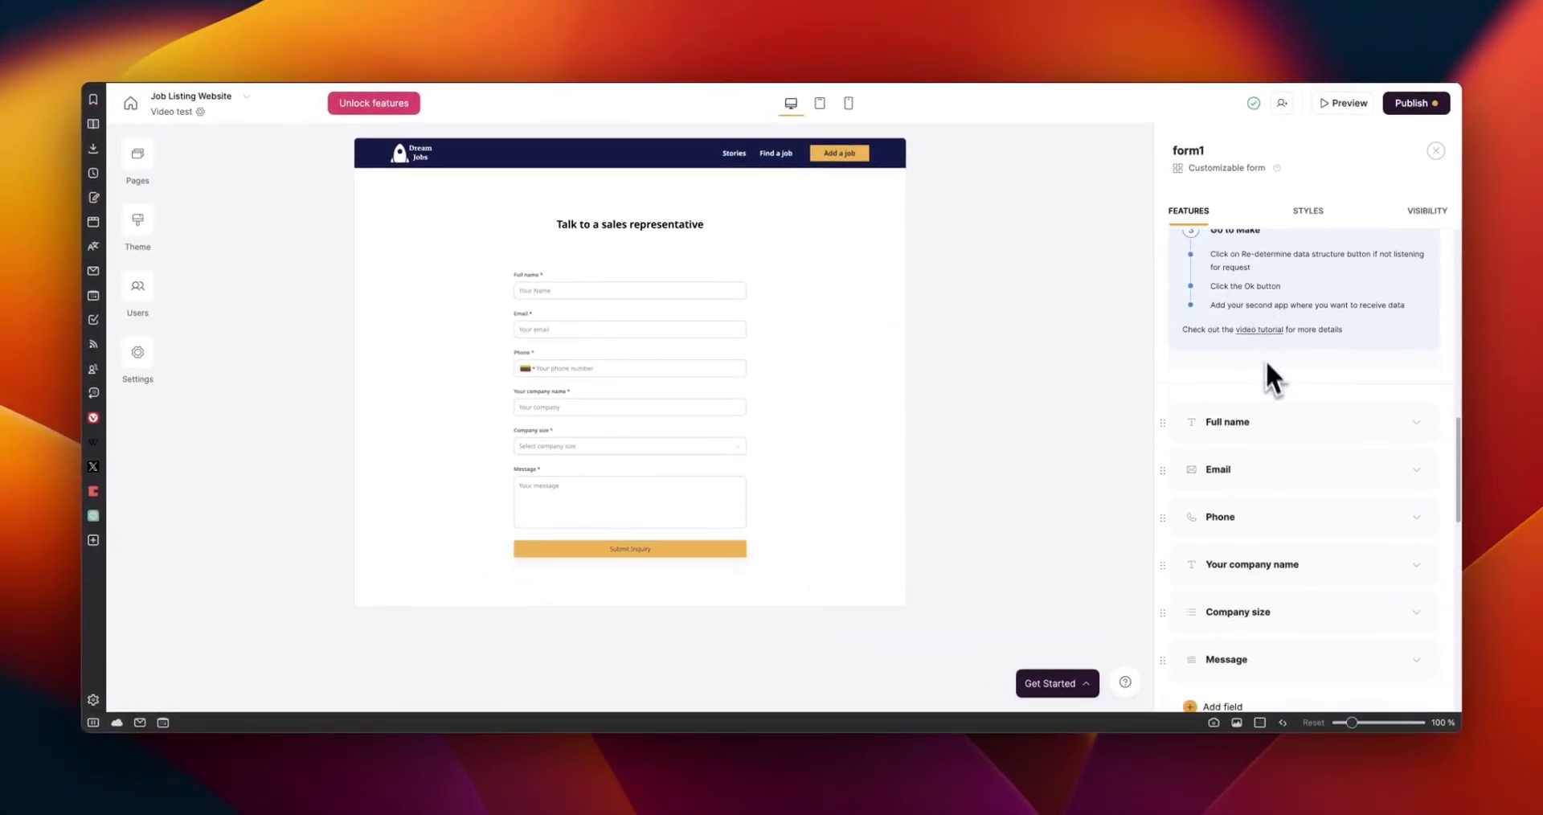
{"action": "scroll", "coordinate": [1267, 361], "scroll_direction": "down", "scroll_amount": 1}
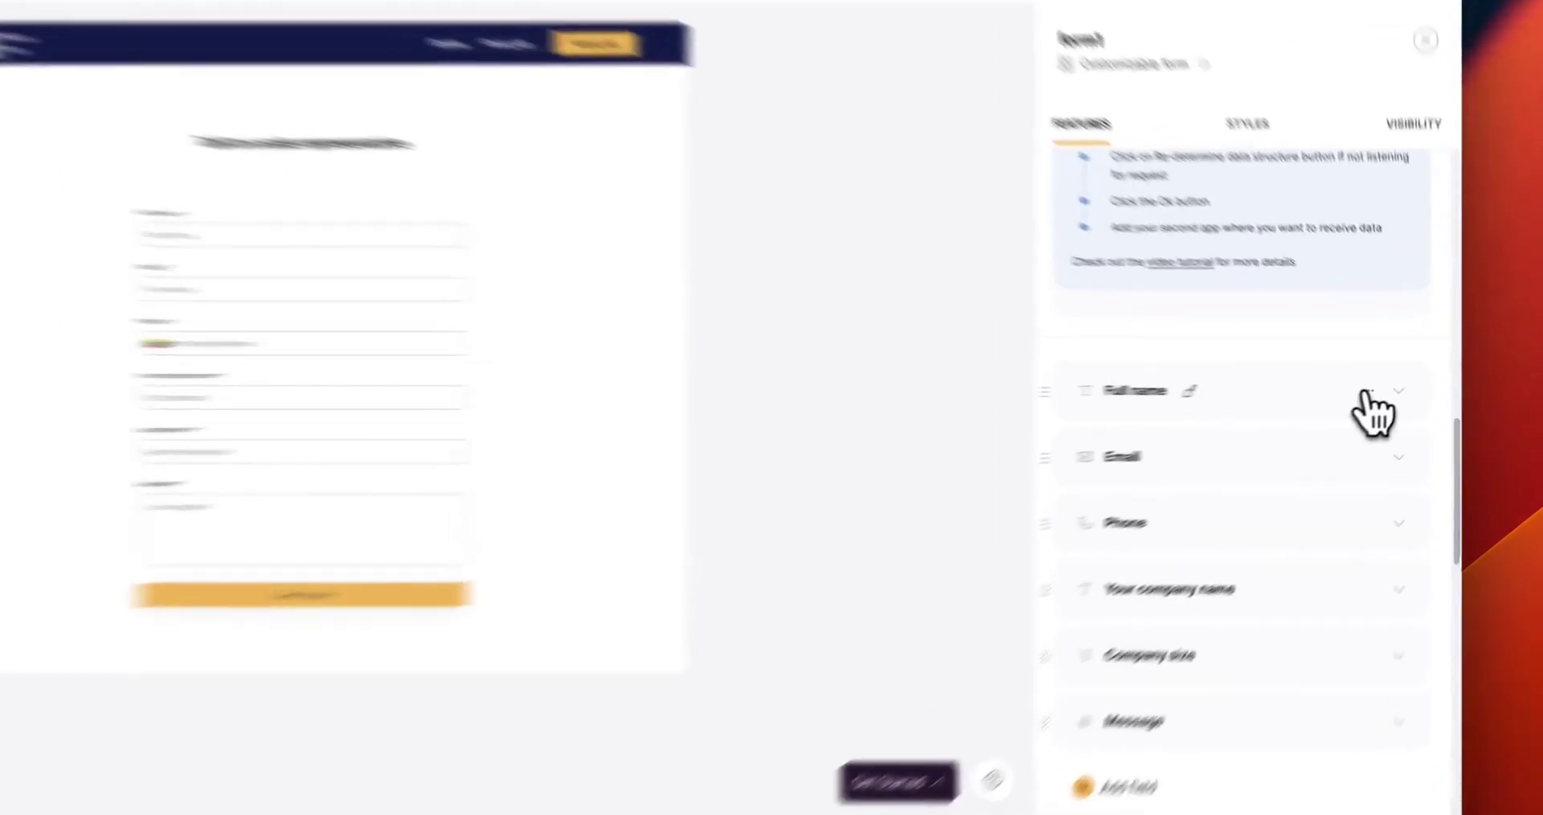
{"action": "left_click", "coordinate": [1396, 402]}
{"action": "left_click", "coordinate": [1355, 460]}
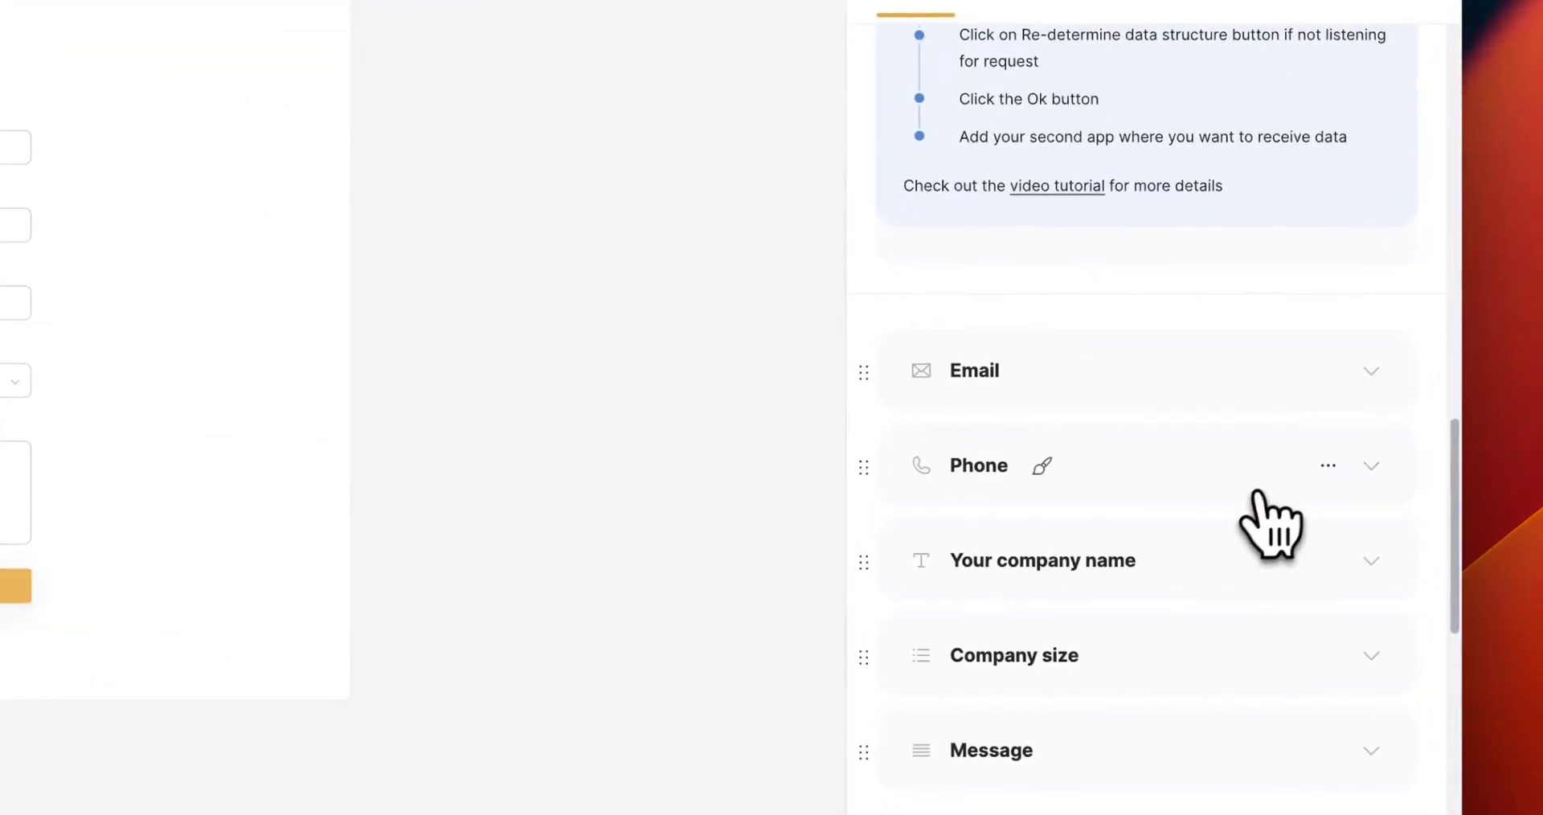
Delete the Phone, Your company name, Company size and Message fields from the form.
{"action": "left_click", "coordinate": [1327, 468]}
{"action": "left_click", "coordinate": [1274, 577]}
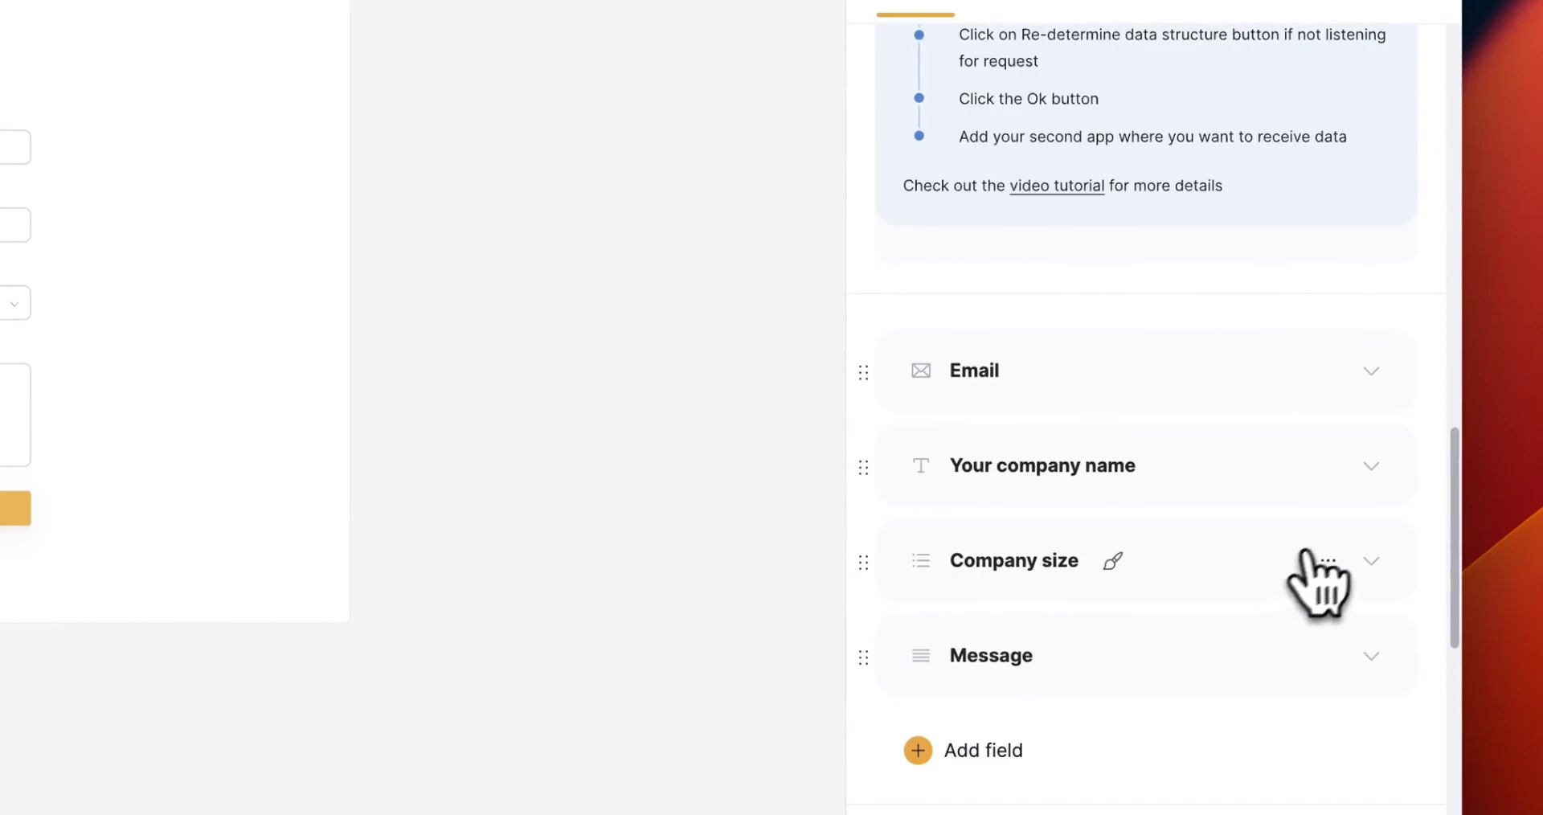
{"action": "left_click", "coordinate": [1326, 465]}
{"action": "left_click", "coordinate": [1282, 580]}
{"action": "left_click", "coordinate": [1328, 466]}
{"action": "left_click", "coordinate": [1285, 581]}
{"action": "left_click", "coordinate": [1328, 465]}
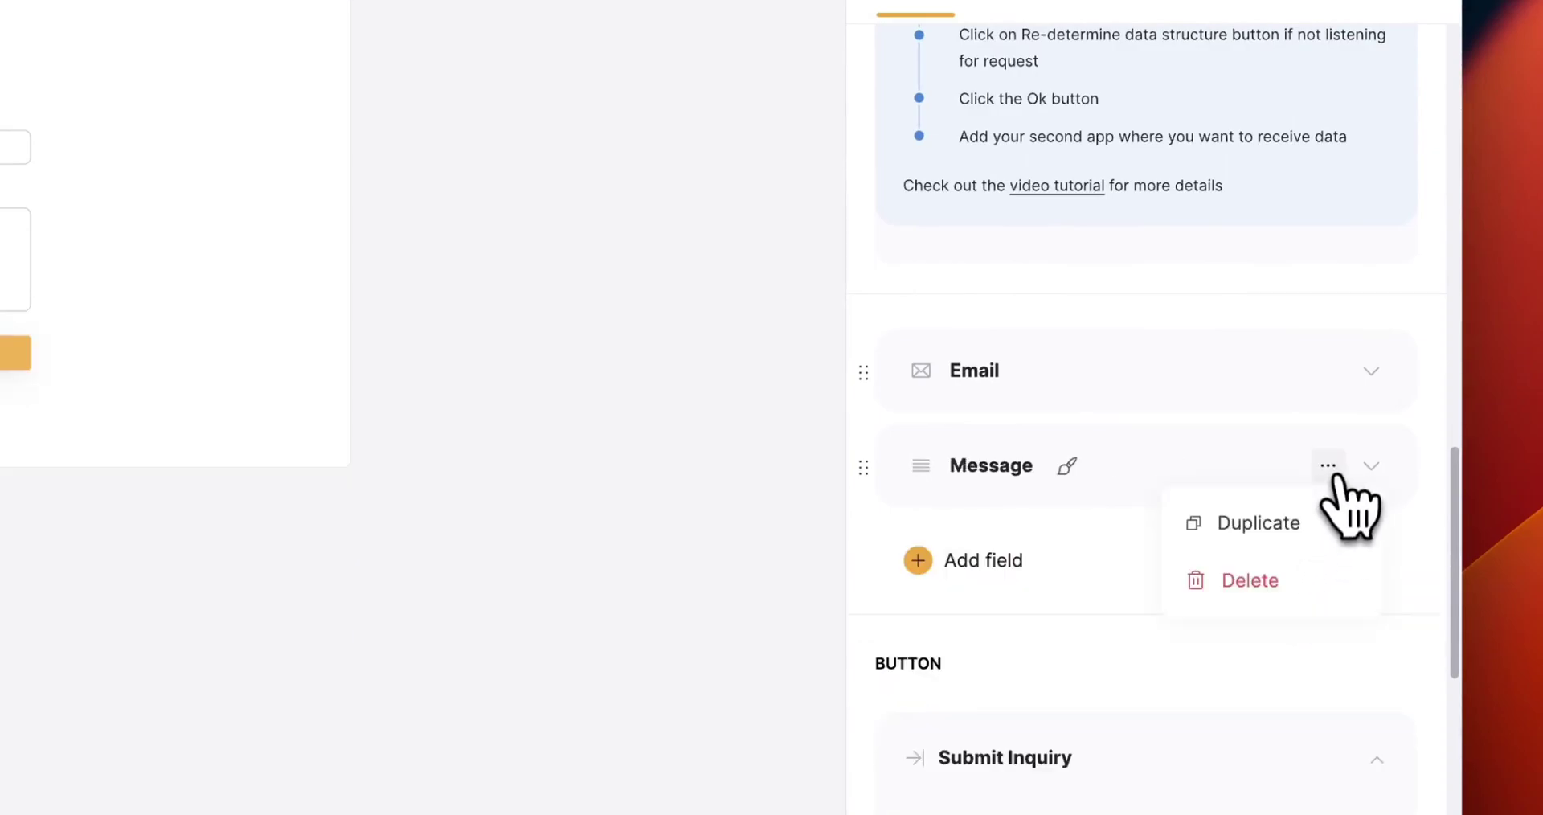
{"action": "left_click", "coordinate": [1286, 580]}
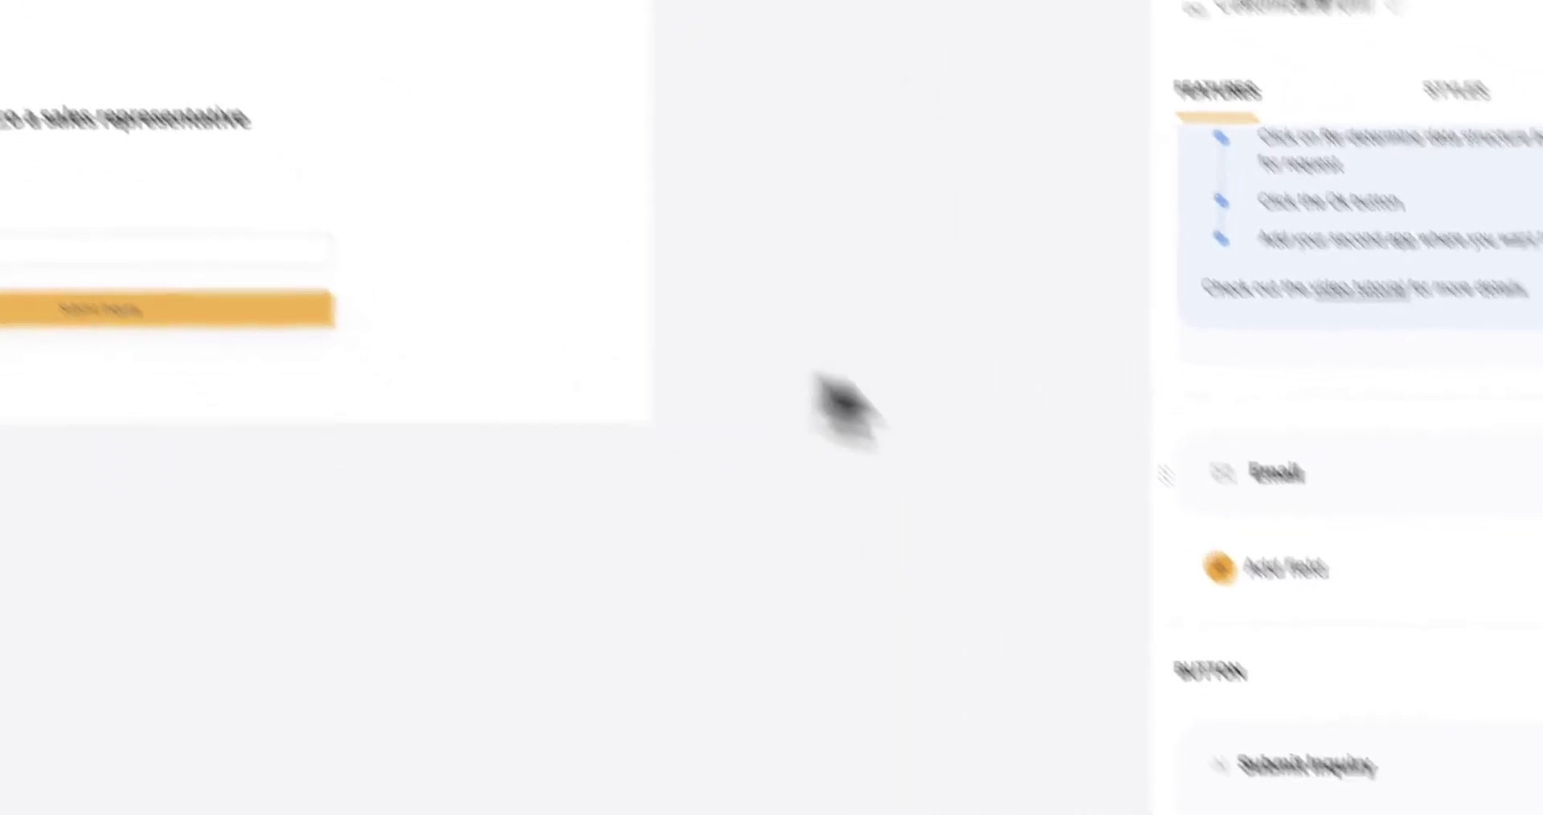
Add a Url field to the form below the Email field.
{"action": "left_click", "coordinate": [1298, 579]}
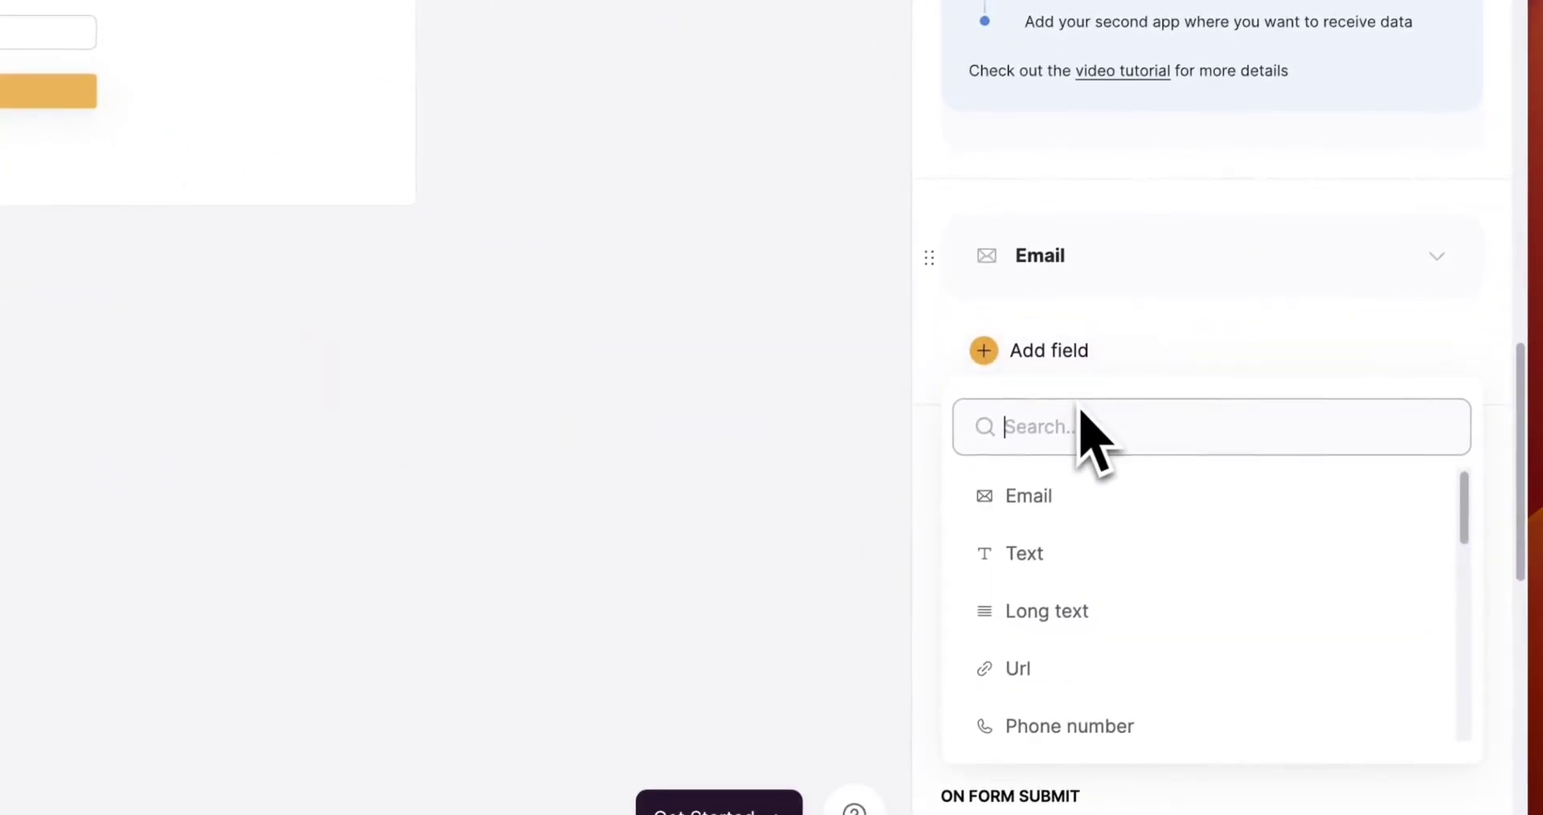
{"action": "type", "text": "URK"}
{"action": "key", "text": "BackSpace"}
{"action": "type", "text": "L"}
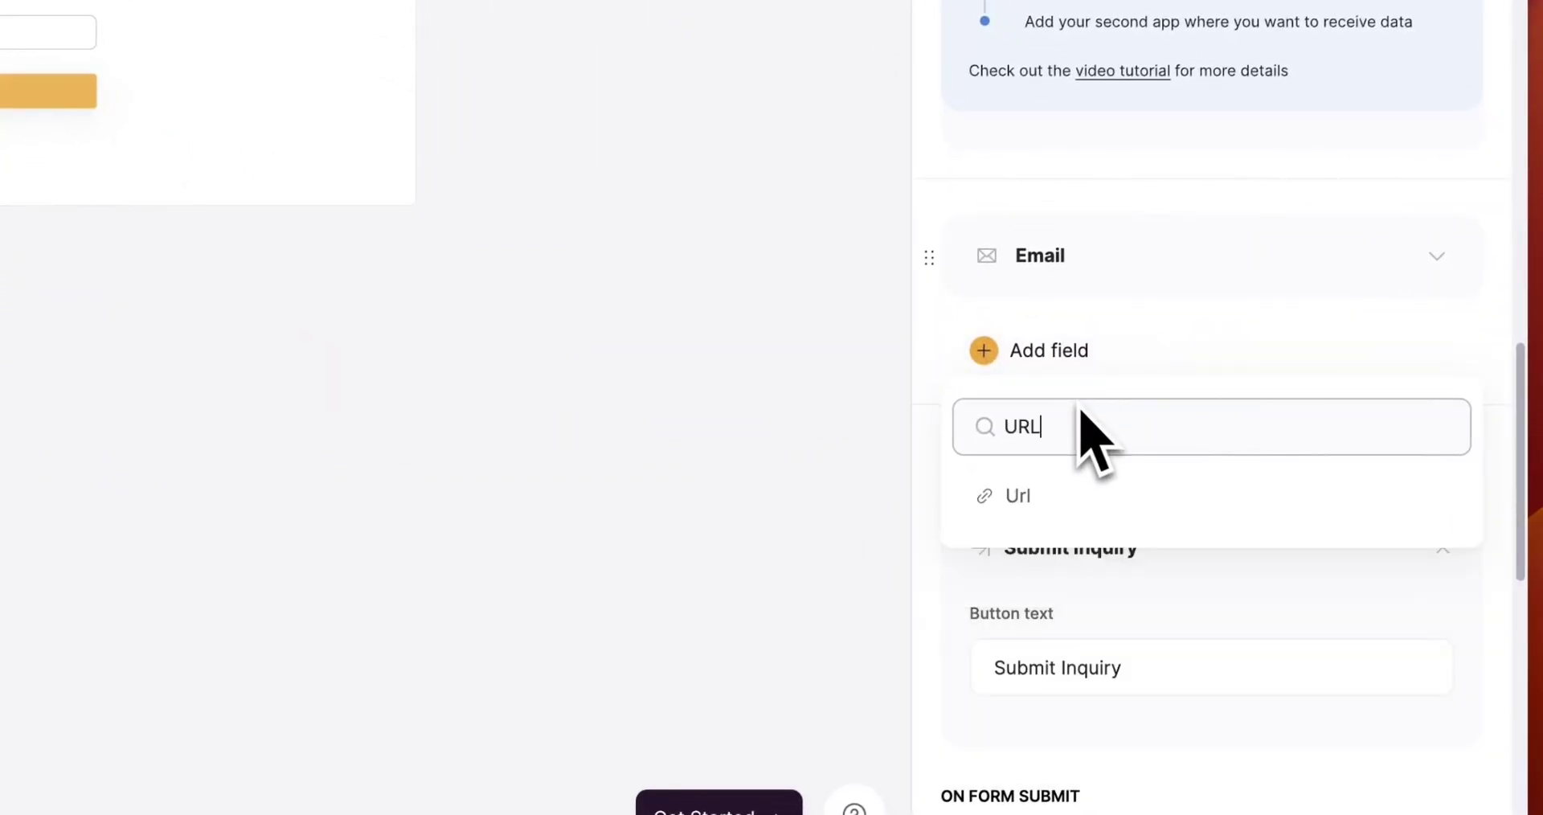
{"action": "left_click", "coordinate": [1055, 503]}
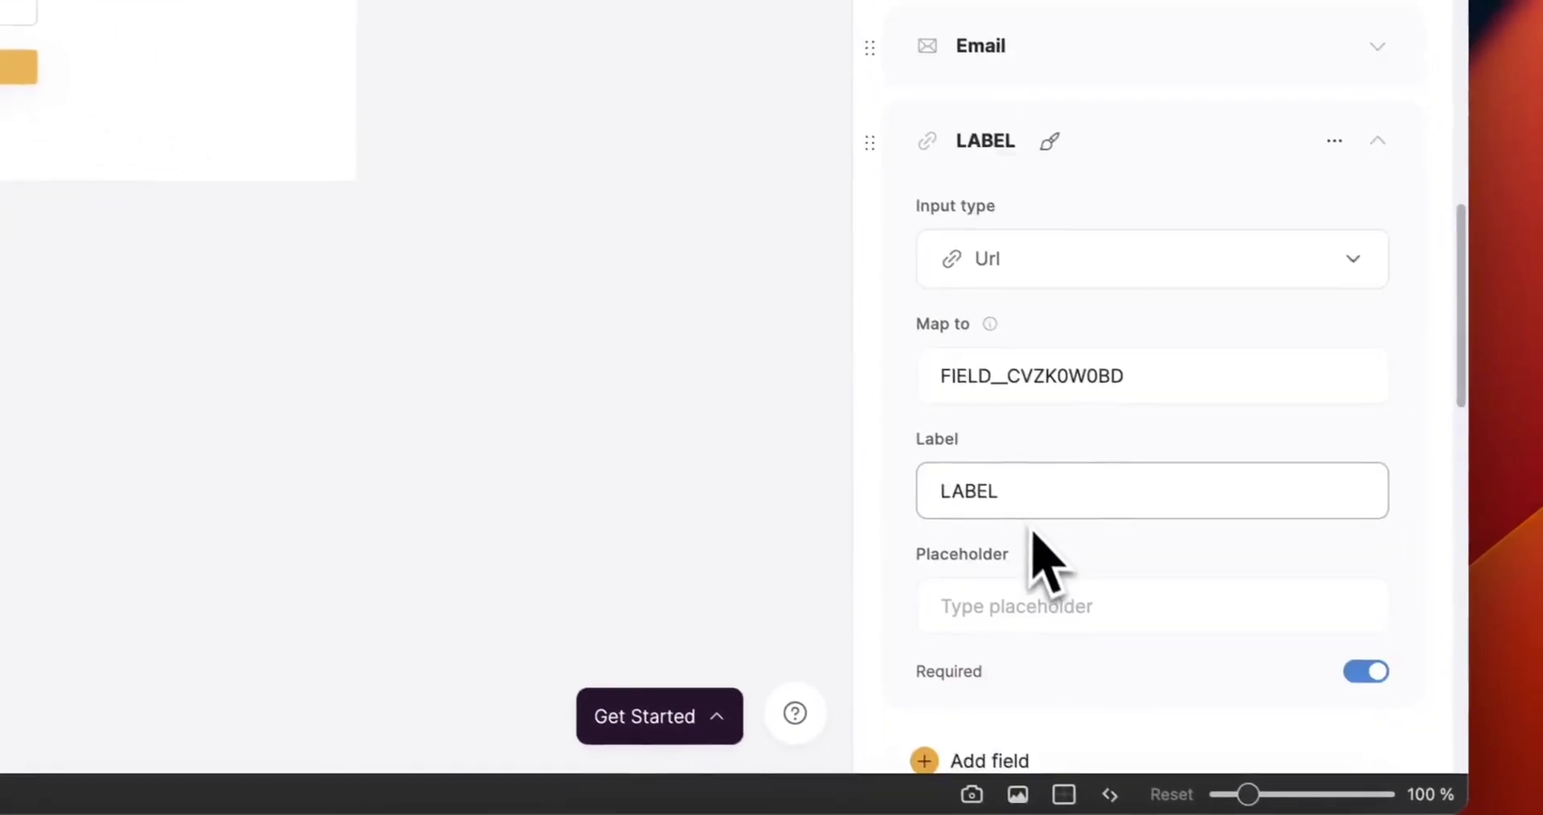
Give the Url field the placeholder "Your Linkedin URL" and clear its label.
{"action": "left_click", "coordinate": [1040, 497]}
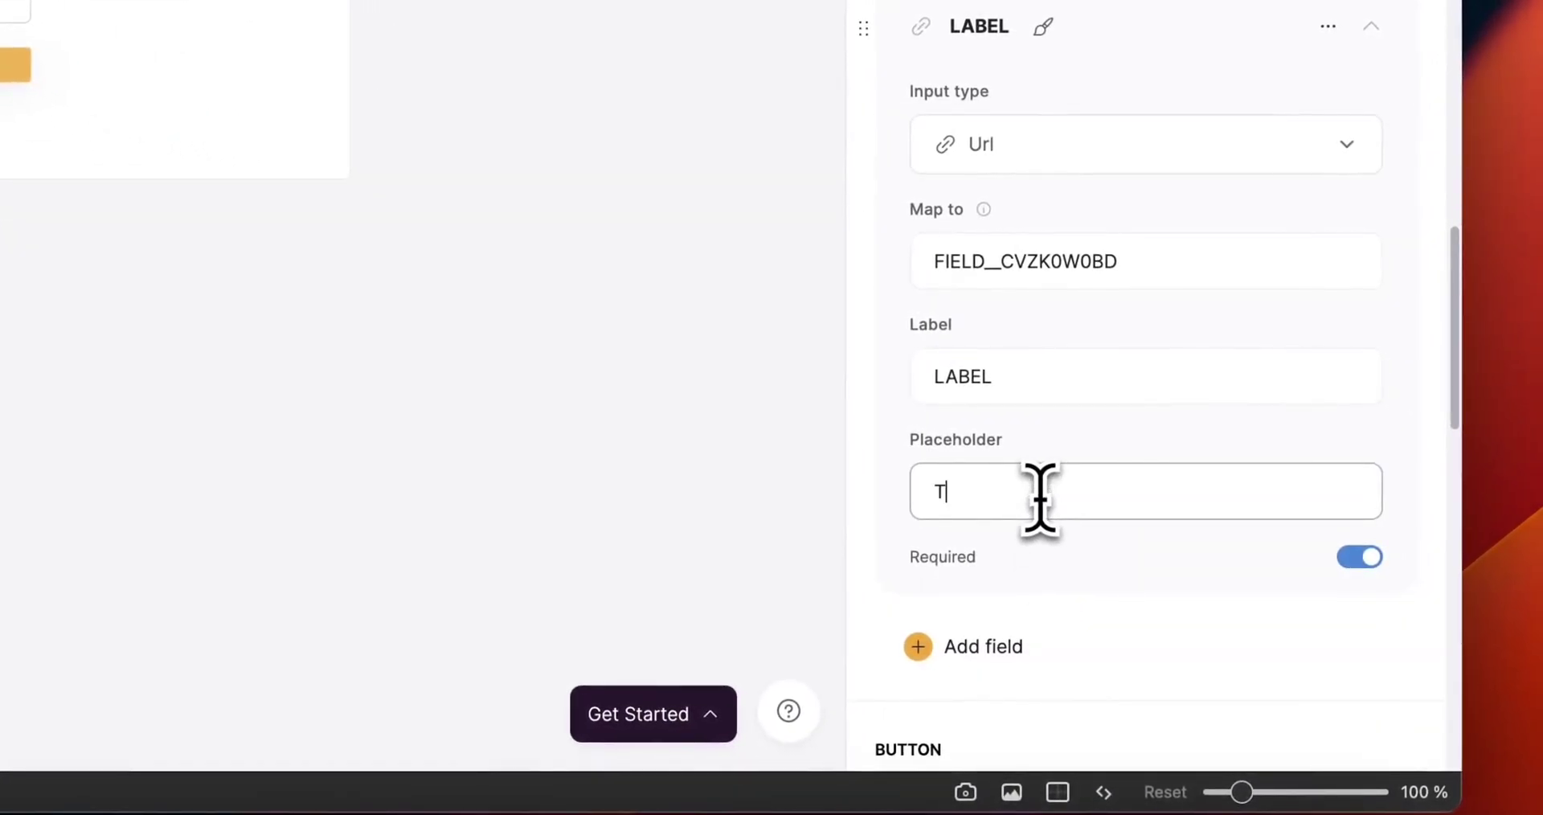
{"action": "type", "text": "Linkedin URL"}
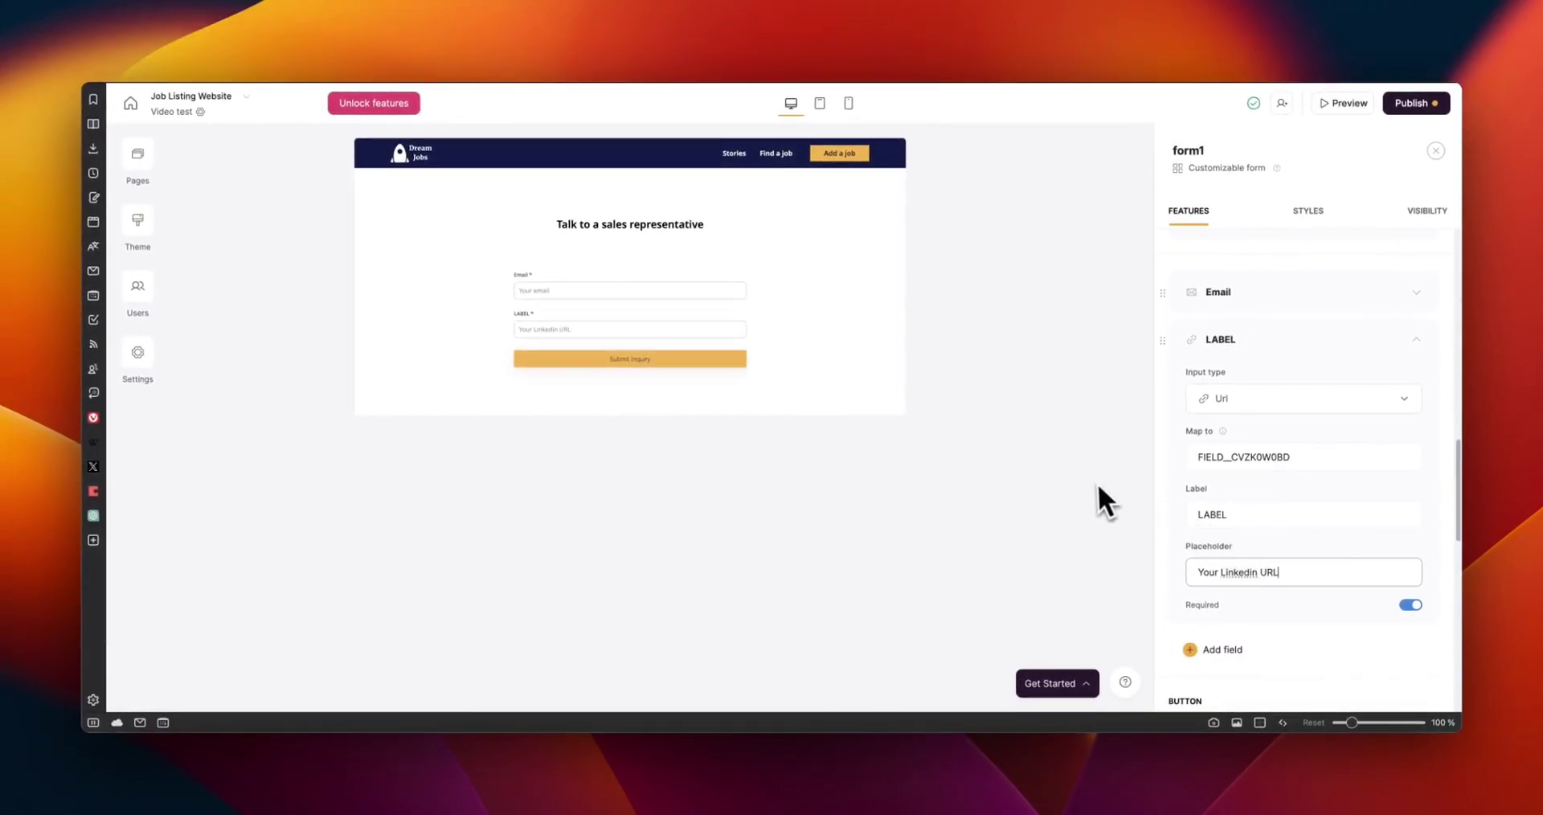
{"action": "double_click", "coordinate": [1237, 515]}
{"action": "key", "text": "BackSpace"}
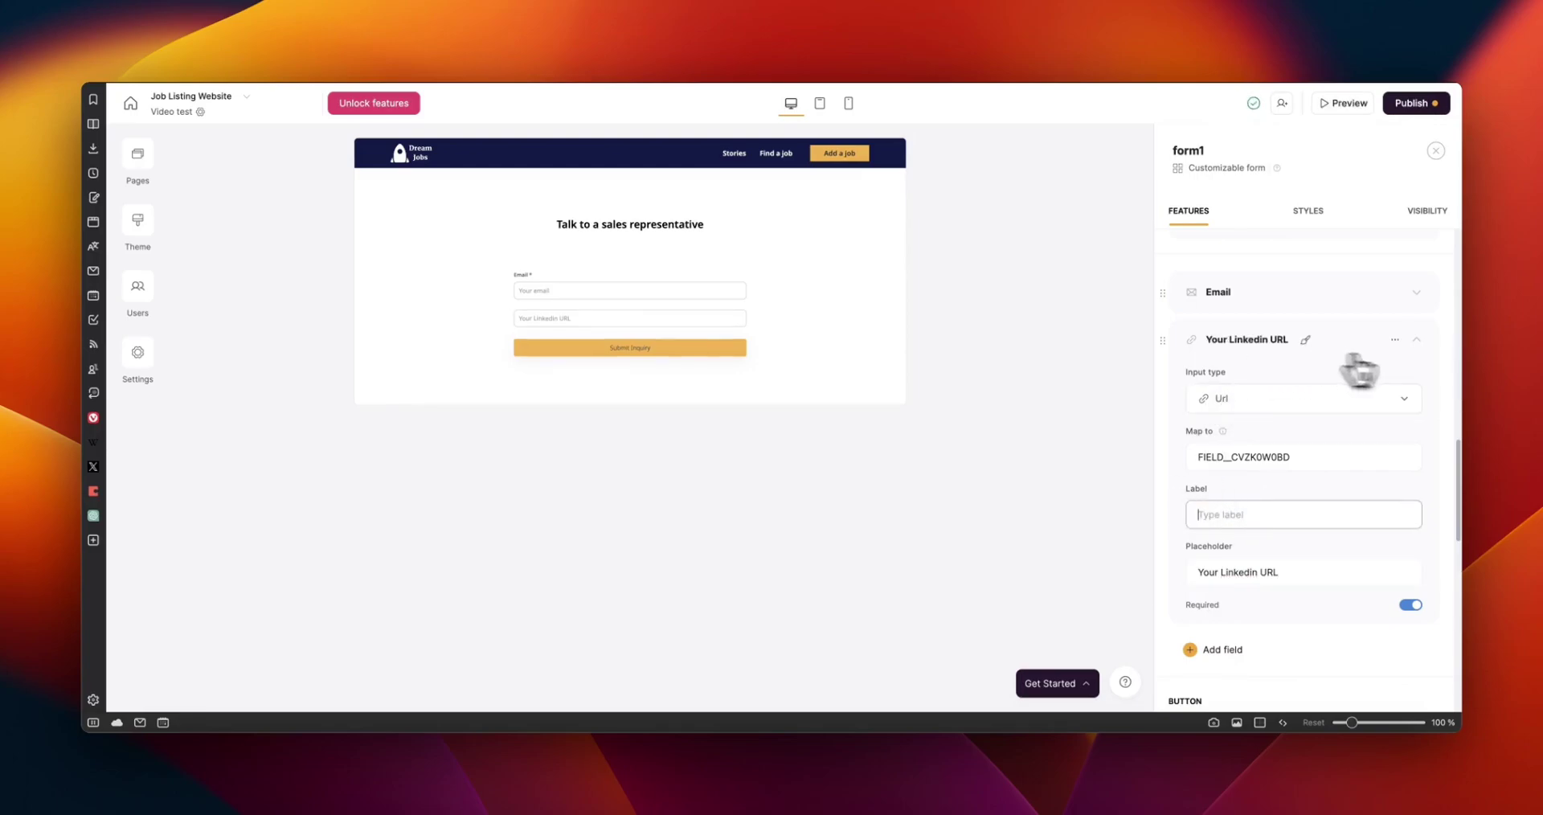
{"action": "left_click", "coordinate": [1419, 340]}
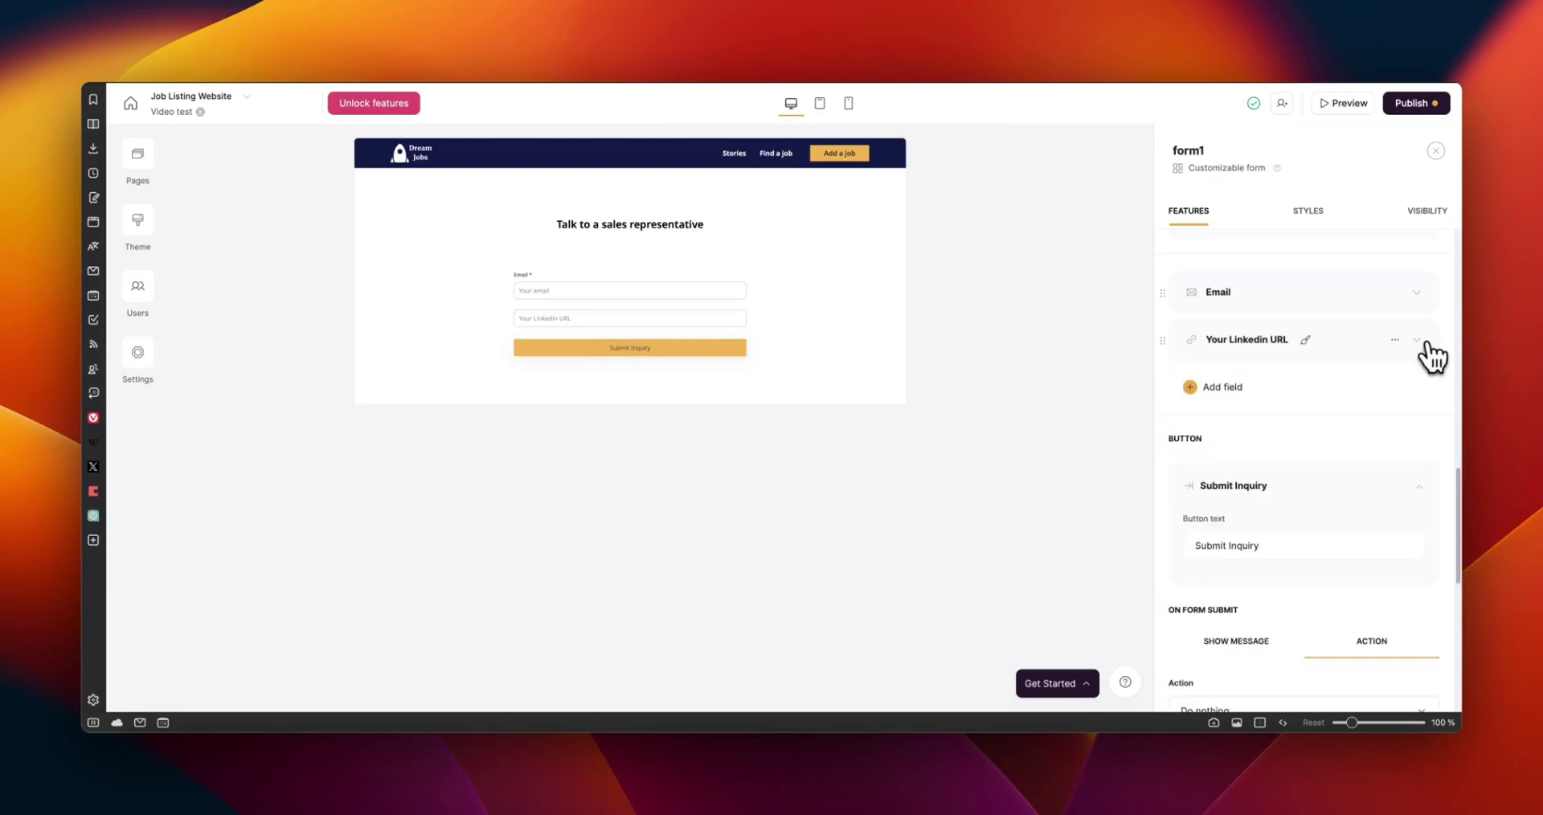
Add a Hidden field to the form that takes its value from the URL parameter recordId.
{"action": "left_click", "coordinate": [1242, 388]}
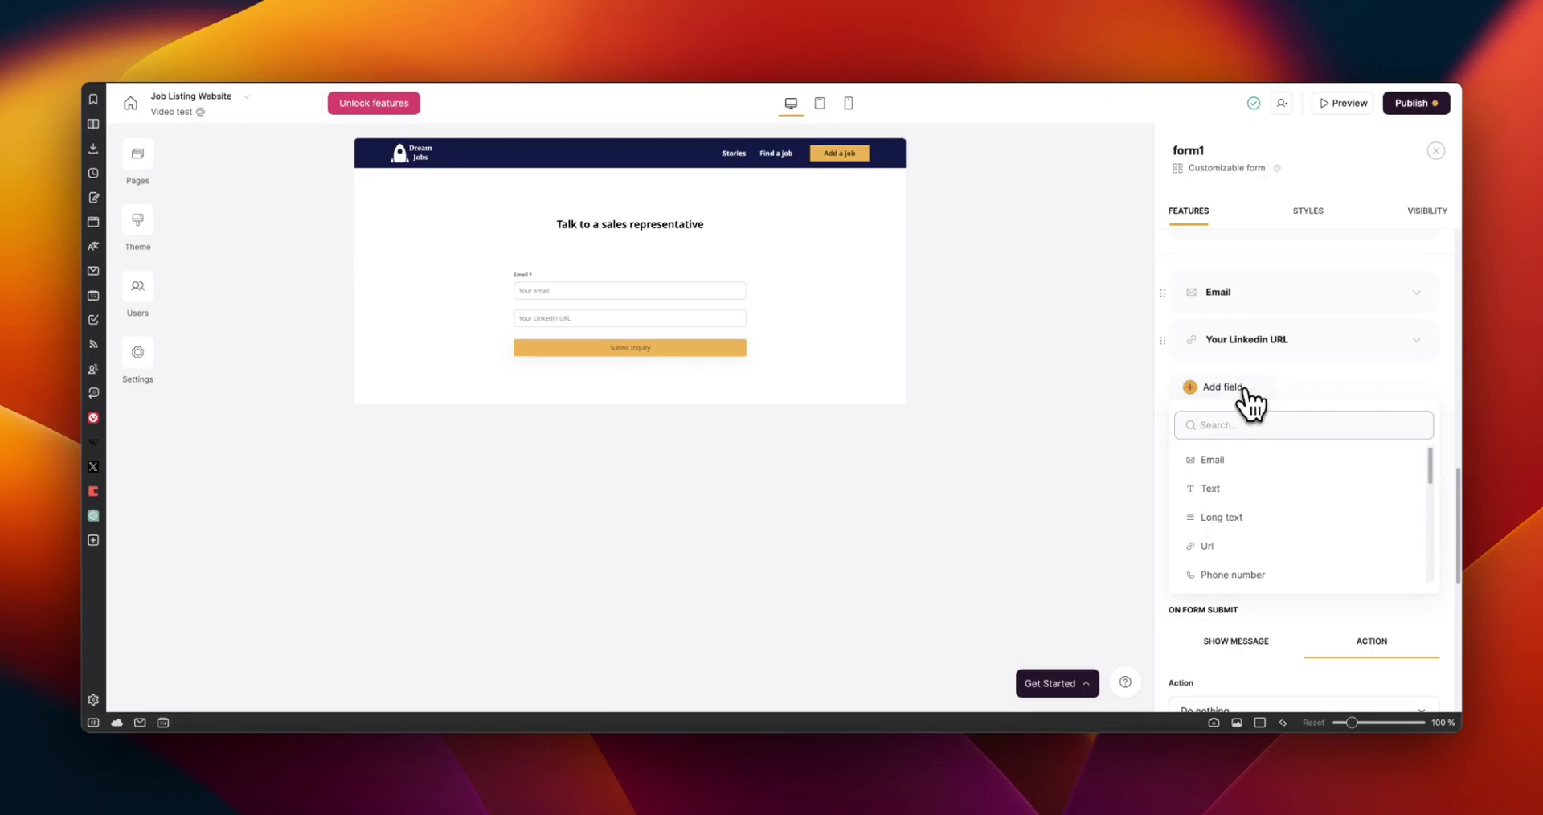
{"action": "type", "text": "hid"}
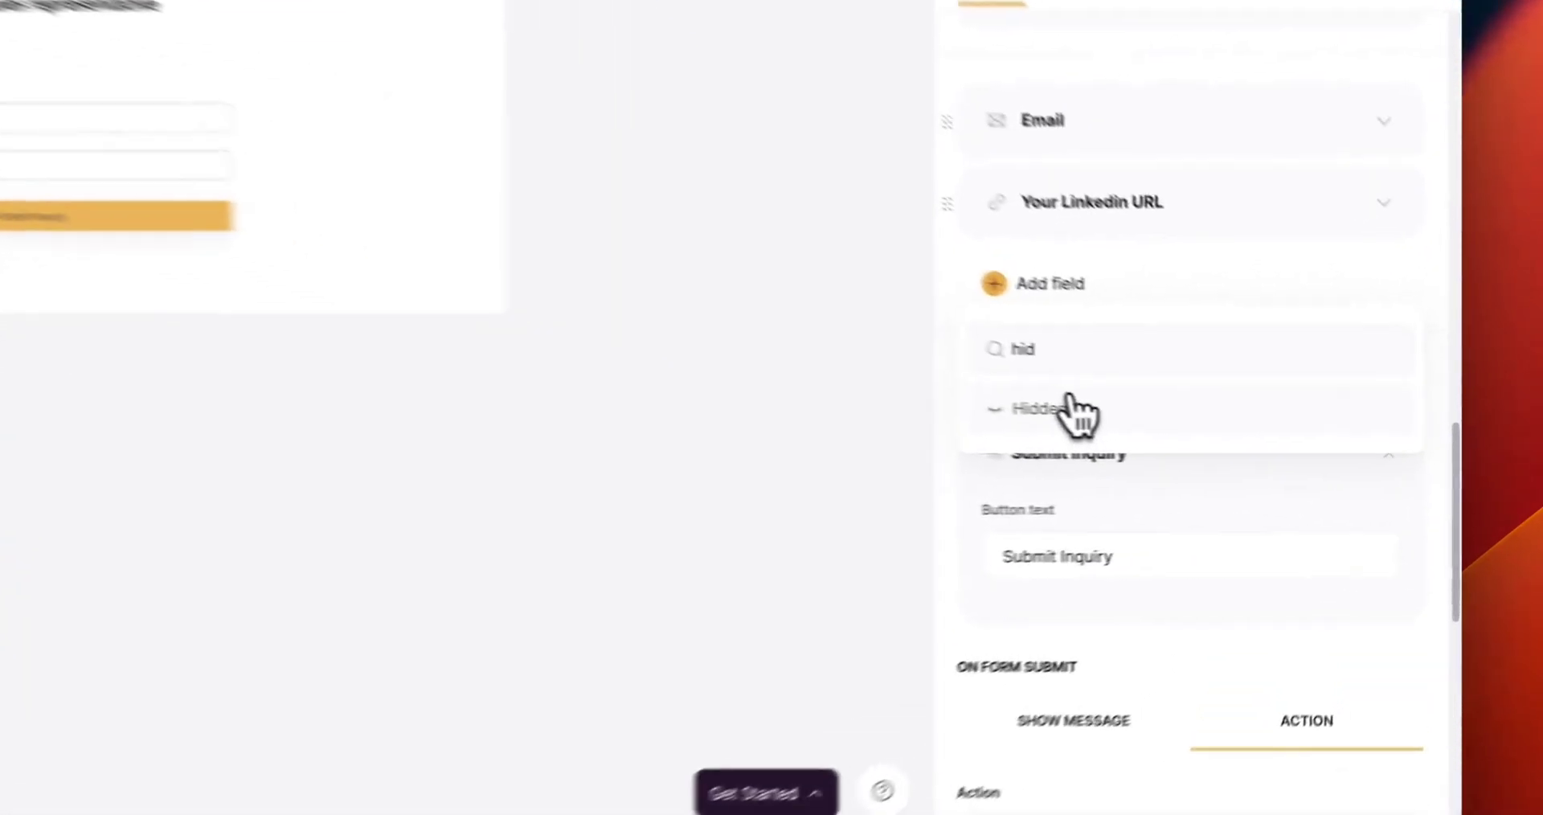
{"action": "left_click", "coordinate": [1240, 460]}
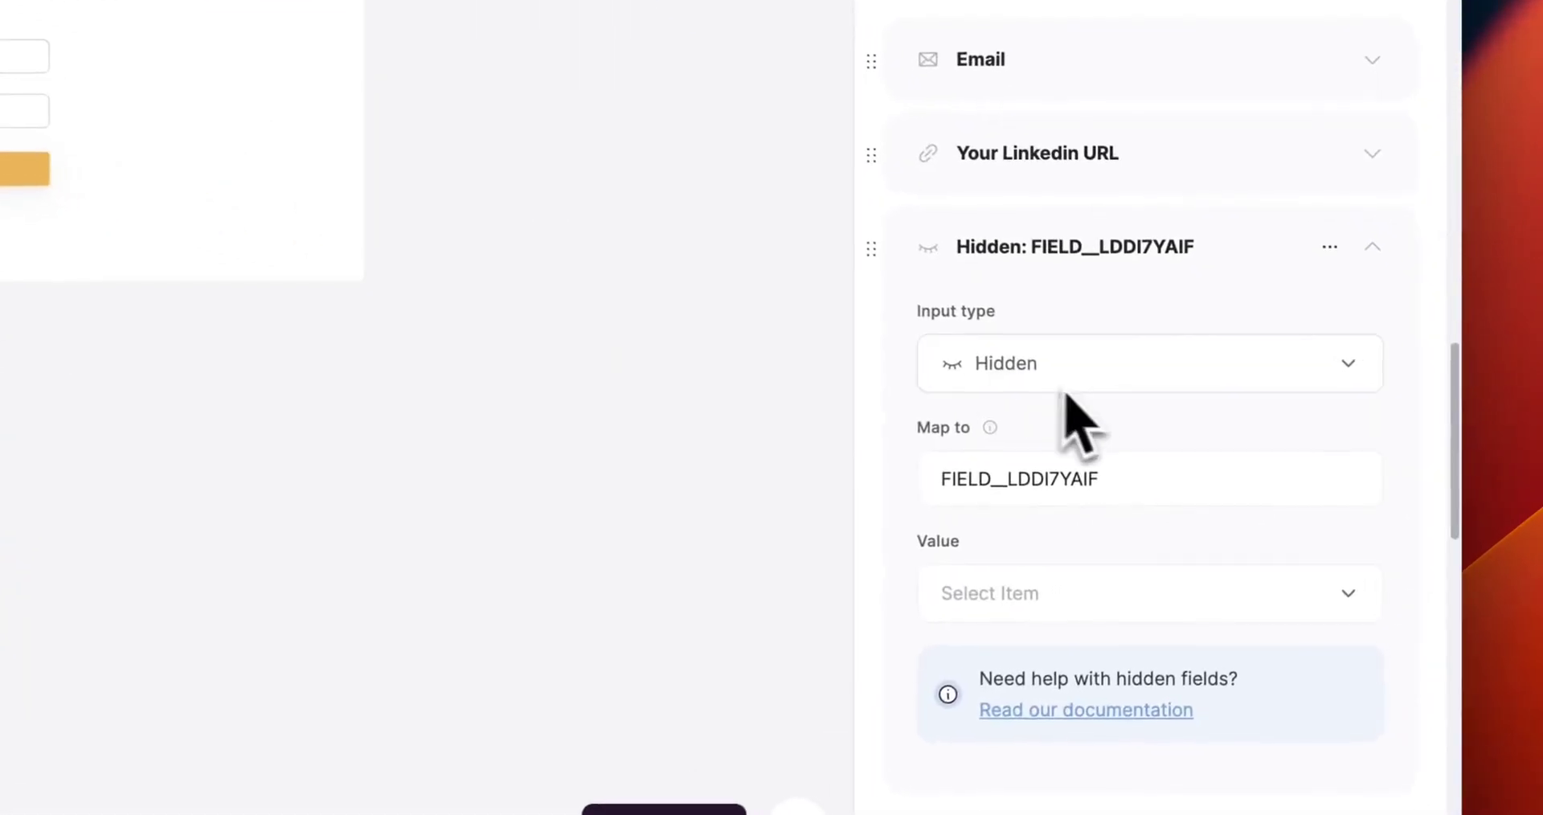
{"action": "left_click", "coordinate": [1125, 594]}
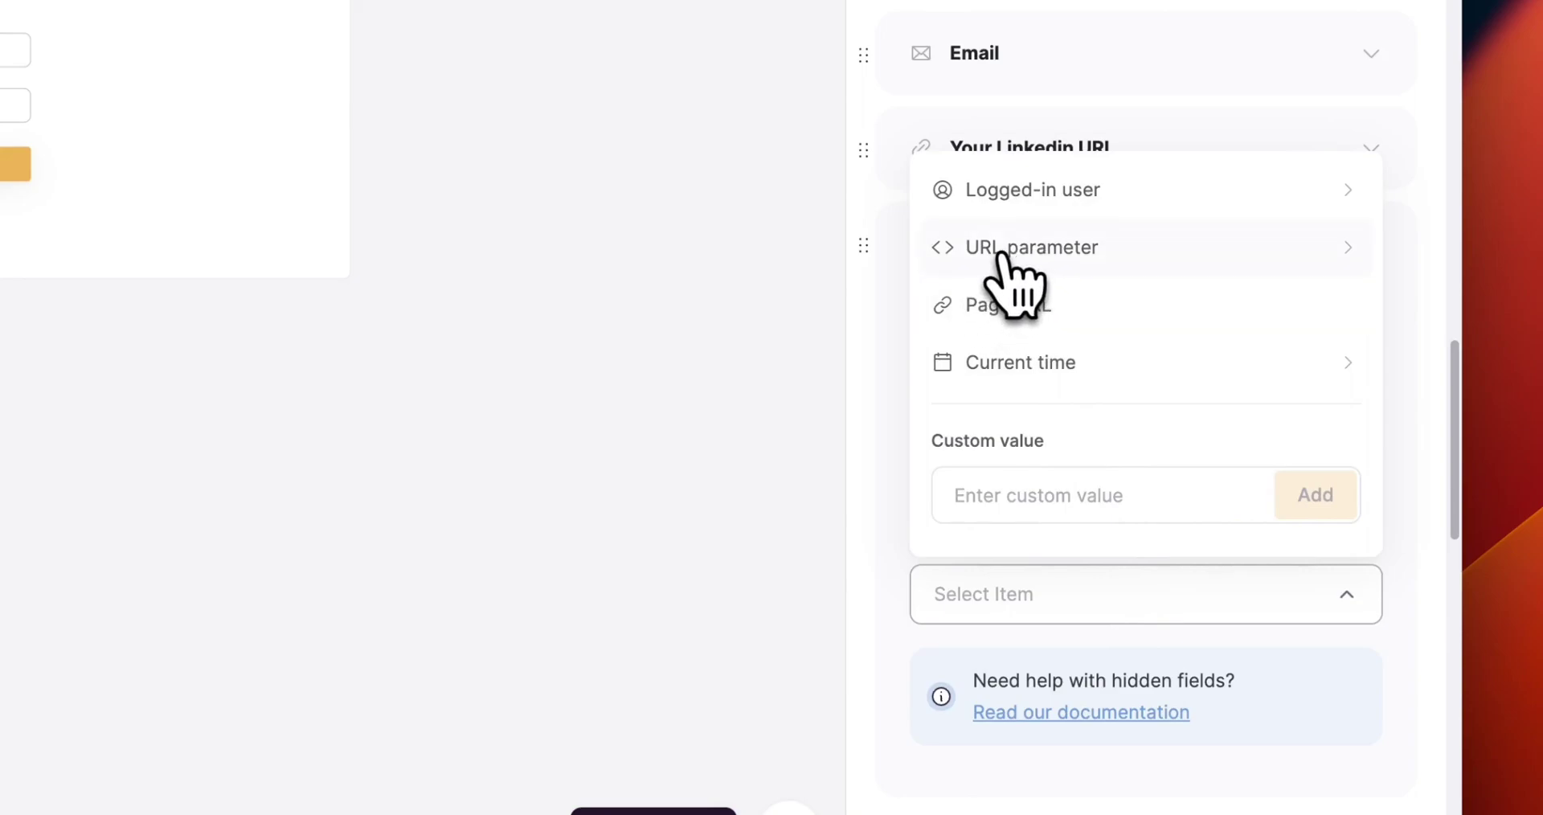
{"action": "left_click", "coordinate": [1033, 251]}
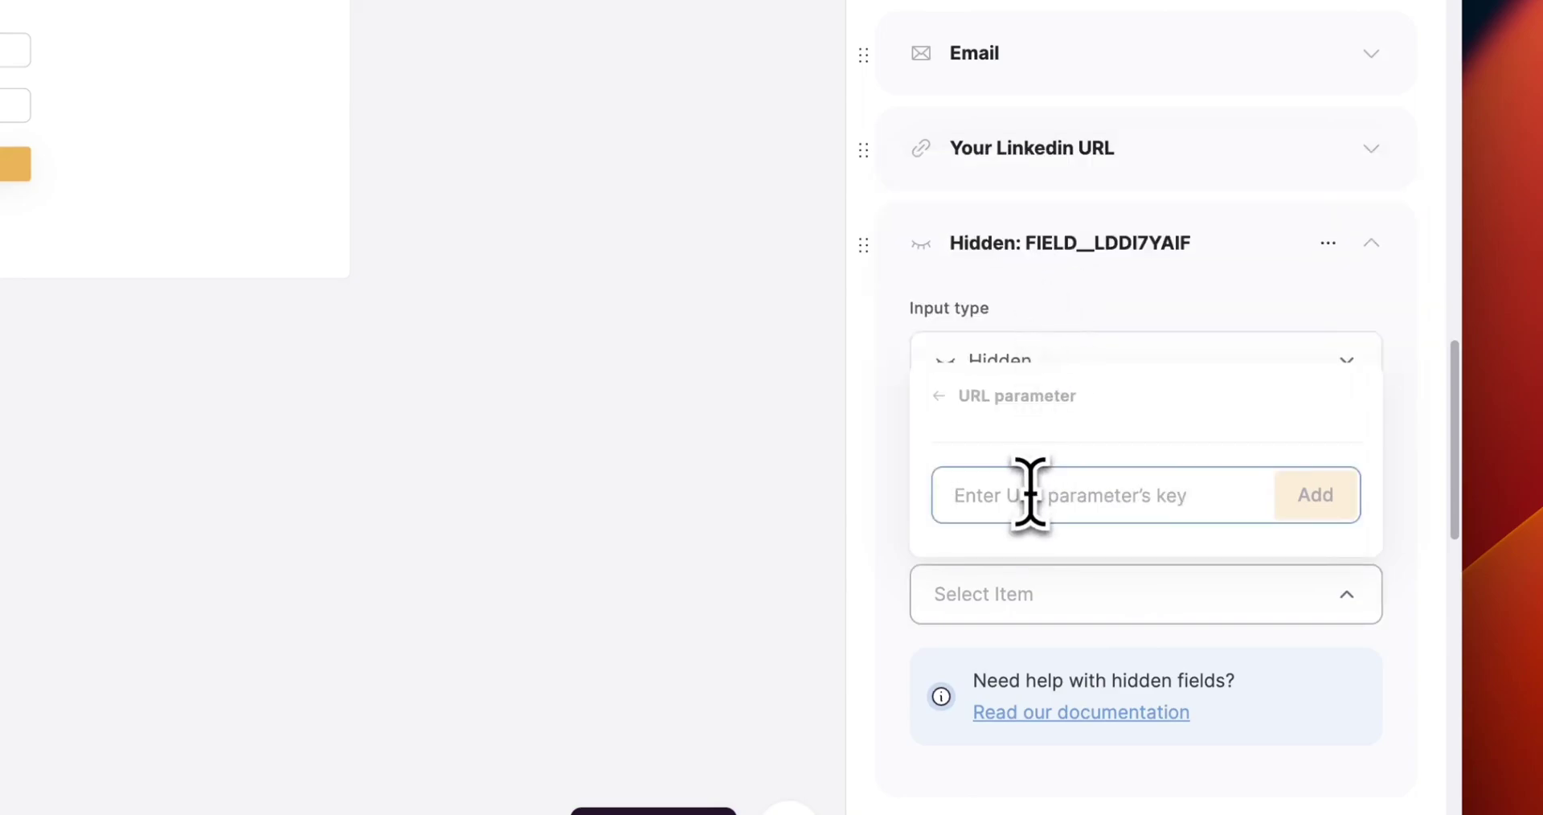
{"action": "type", "text": "recordId"}
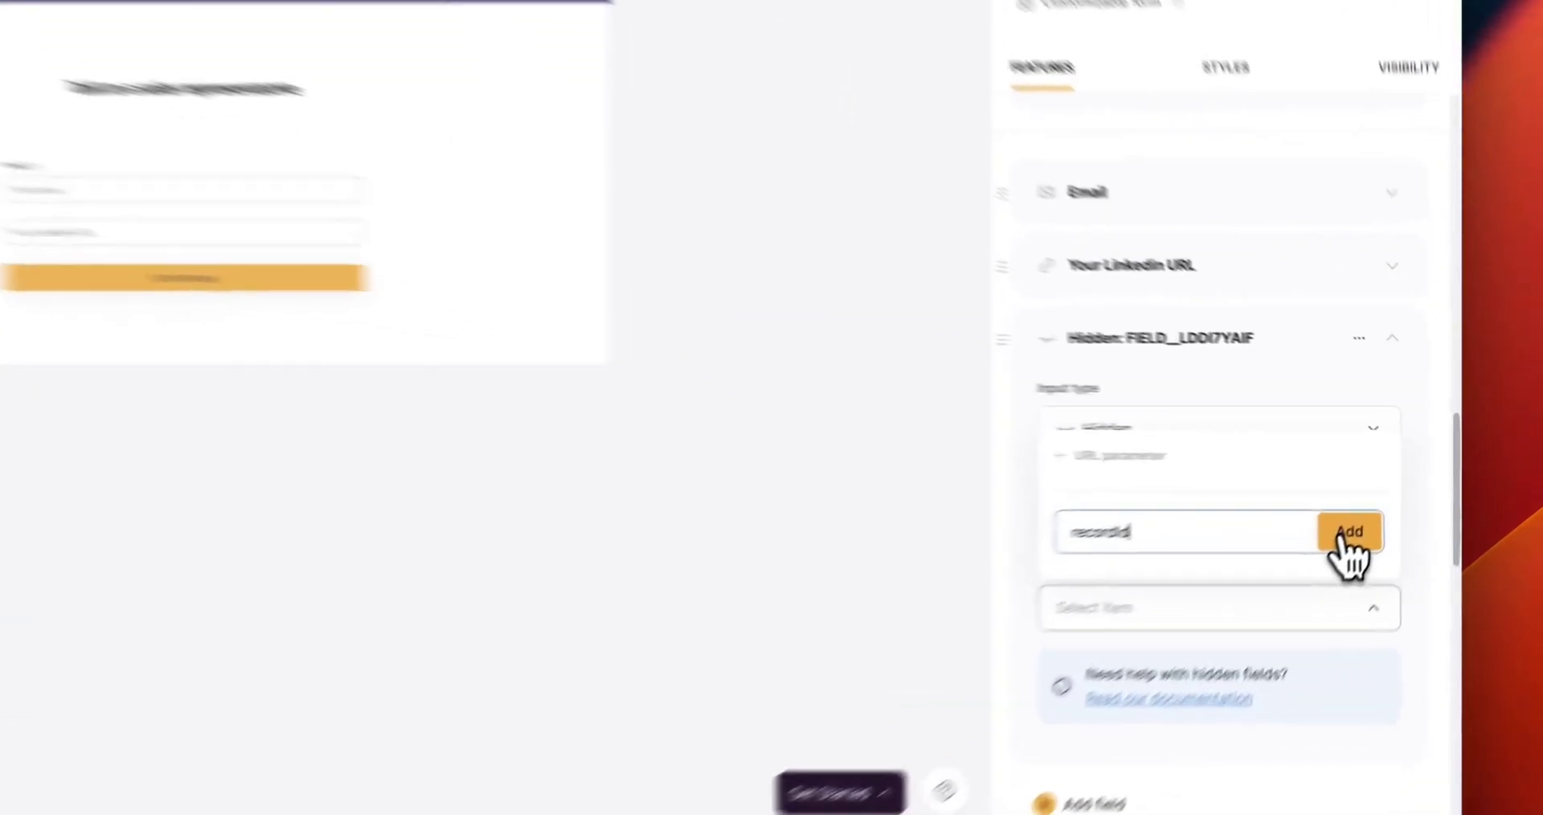
{"action": "left_click", "coordinate": [1387, 514]}
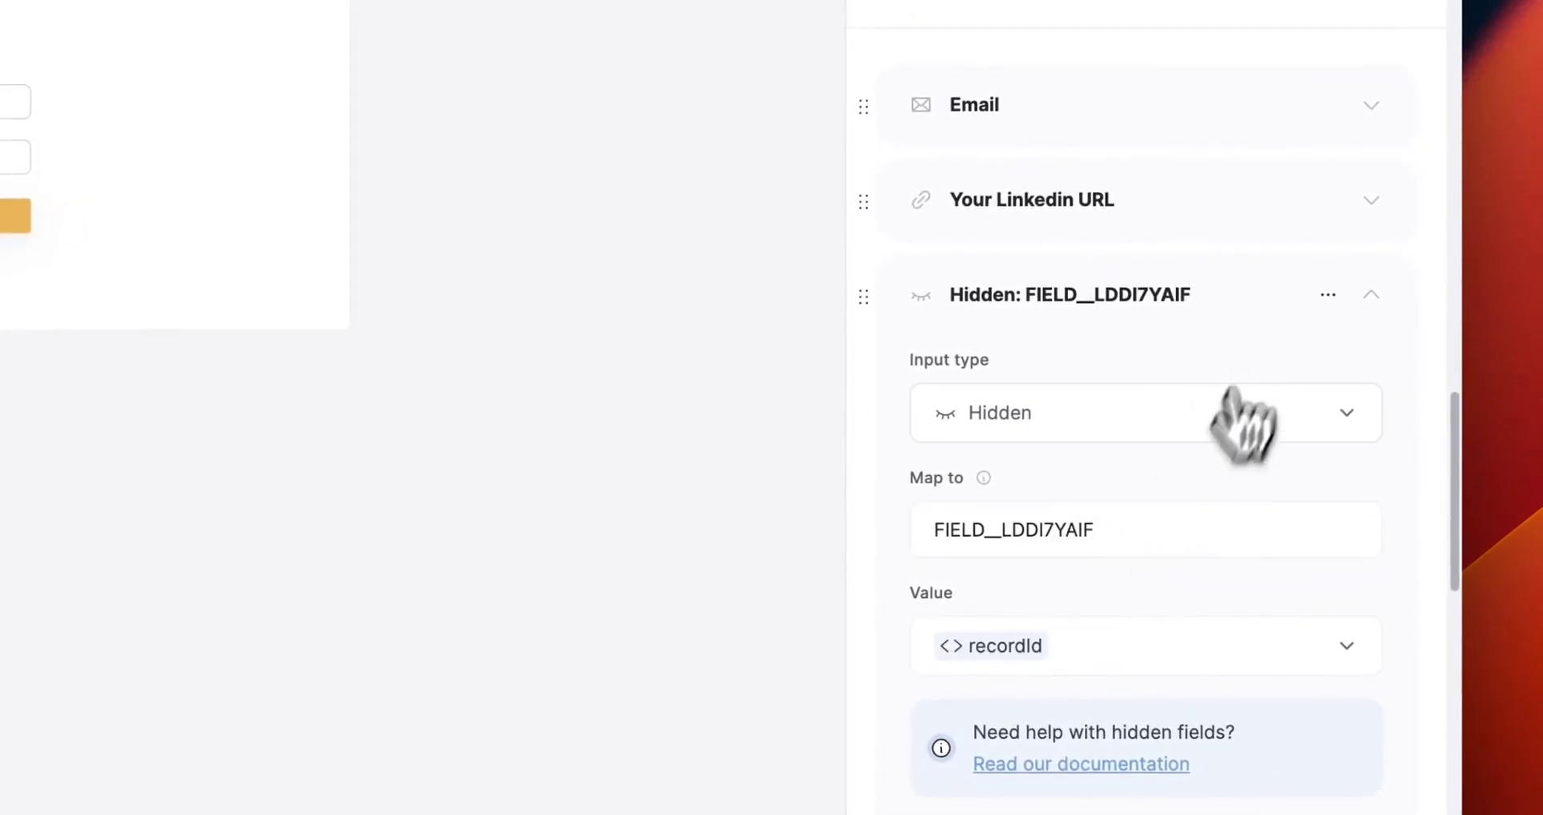
{"action": "left_click", "coordinate": [1370, 295]}
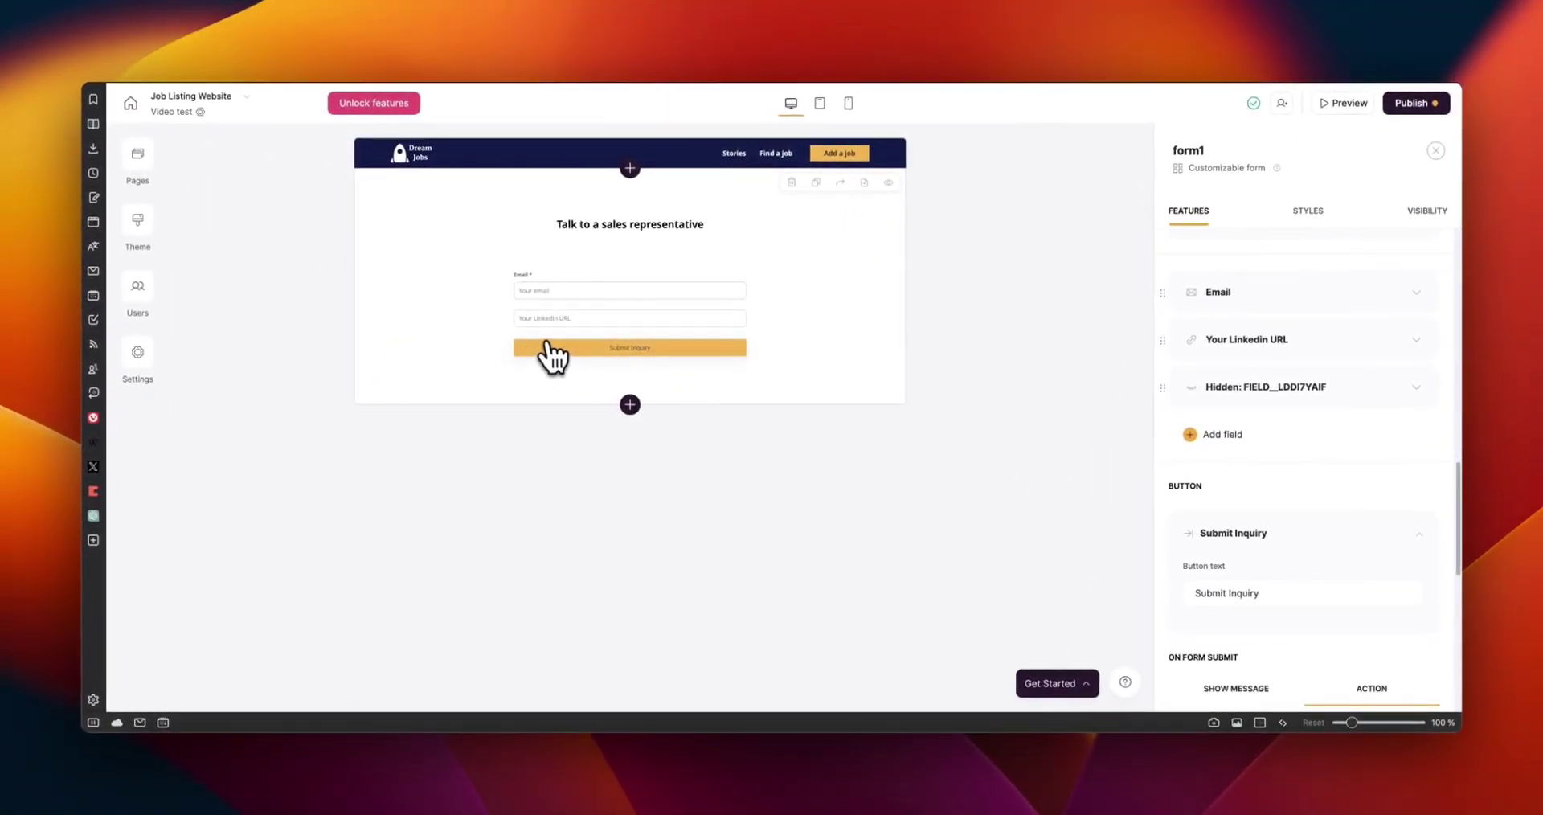
Open the Home page and examine the item buttons configured in its job list block's actions.
{"action": "left_click", "coordinate": [145, 171]}
{"action": "left_click", "coordinate": [234, 358]}
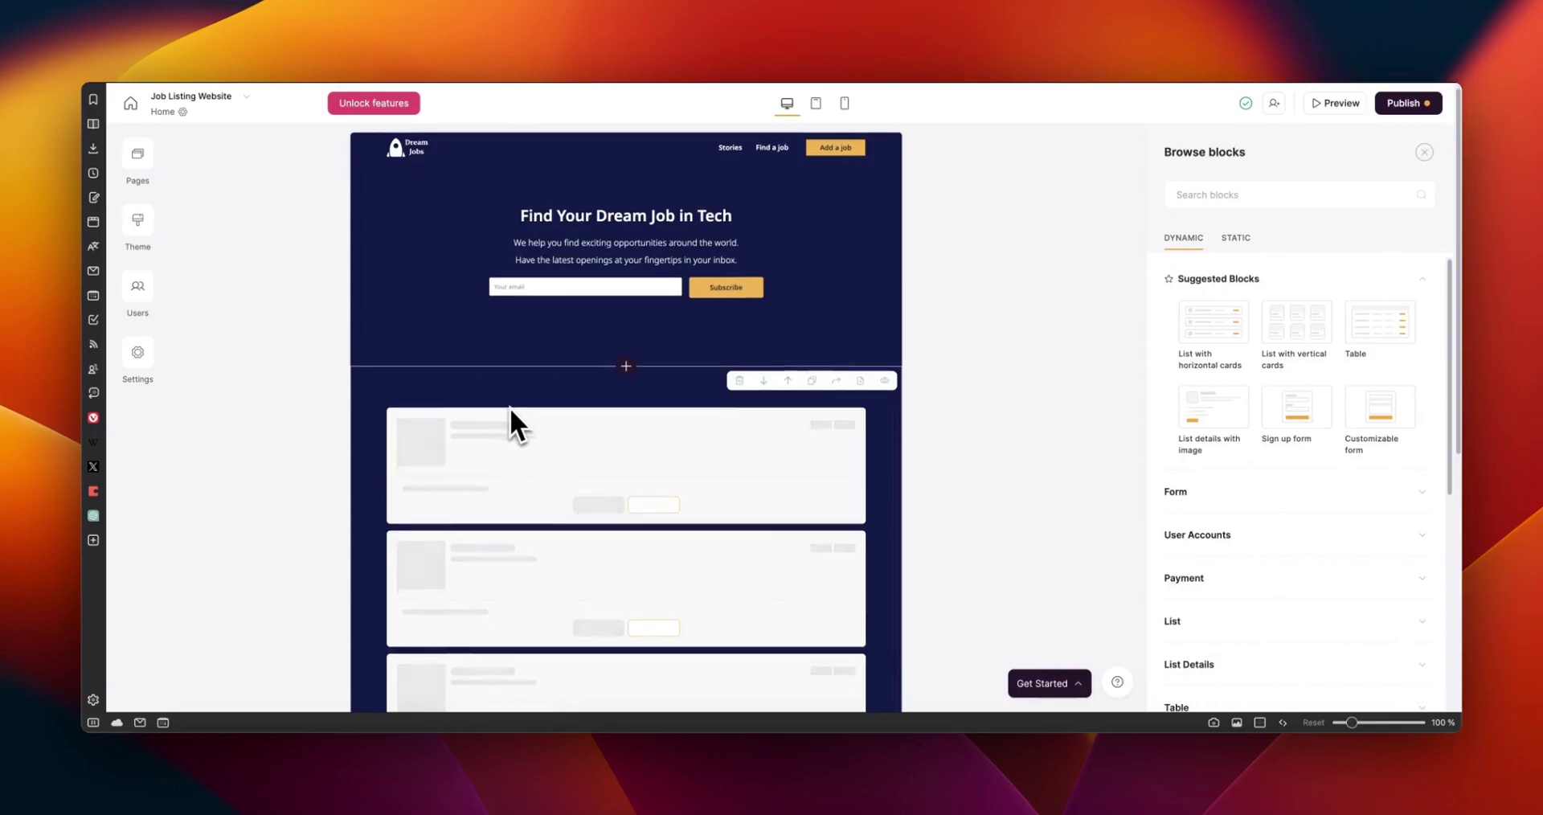
{"action": "scroll", "coordinate": [530, 426], "scroll_direction": "down", "scroll_amount": 5}
{"action": "left_click", "coordinate": [565, 382]}
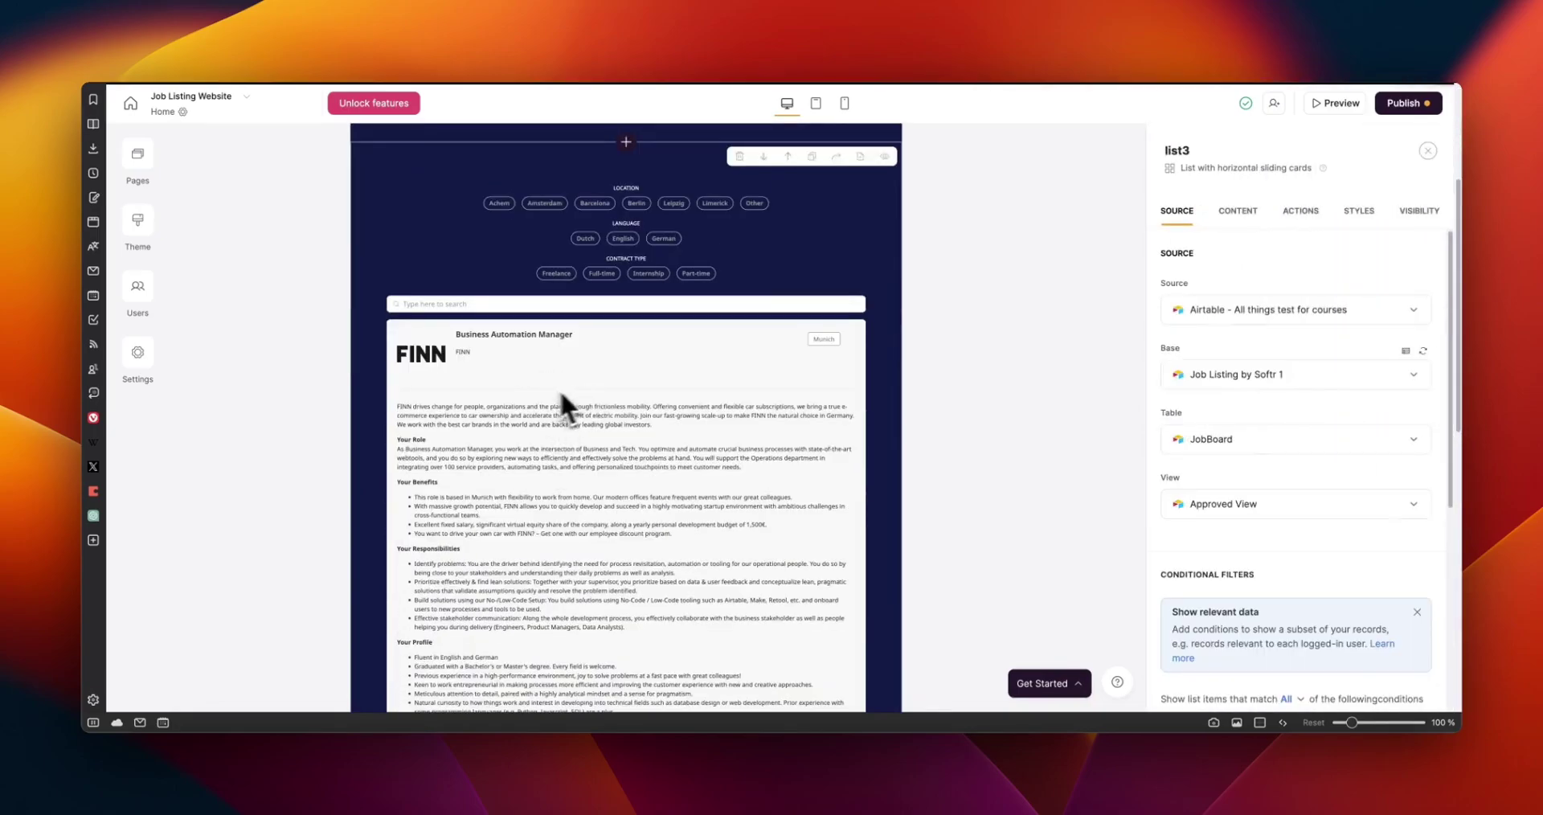
{"action": "scroll", "coordinate": [567, 430], "scroll_direction": "down", "scroll_amount": 3}
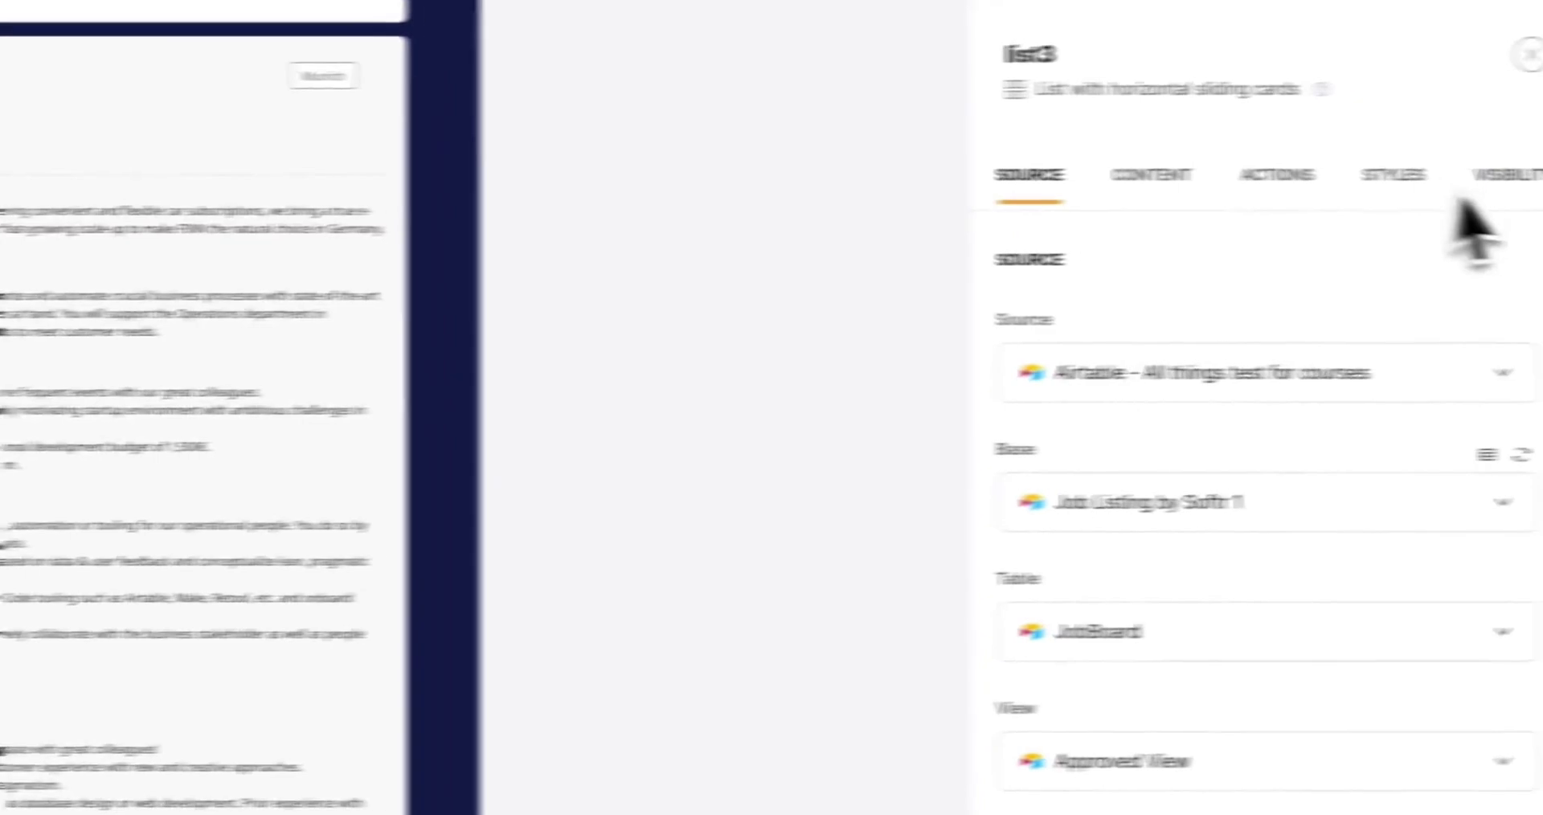
{"action": "left_click", "coordinate": [1149, 173]}
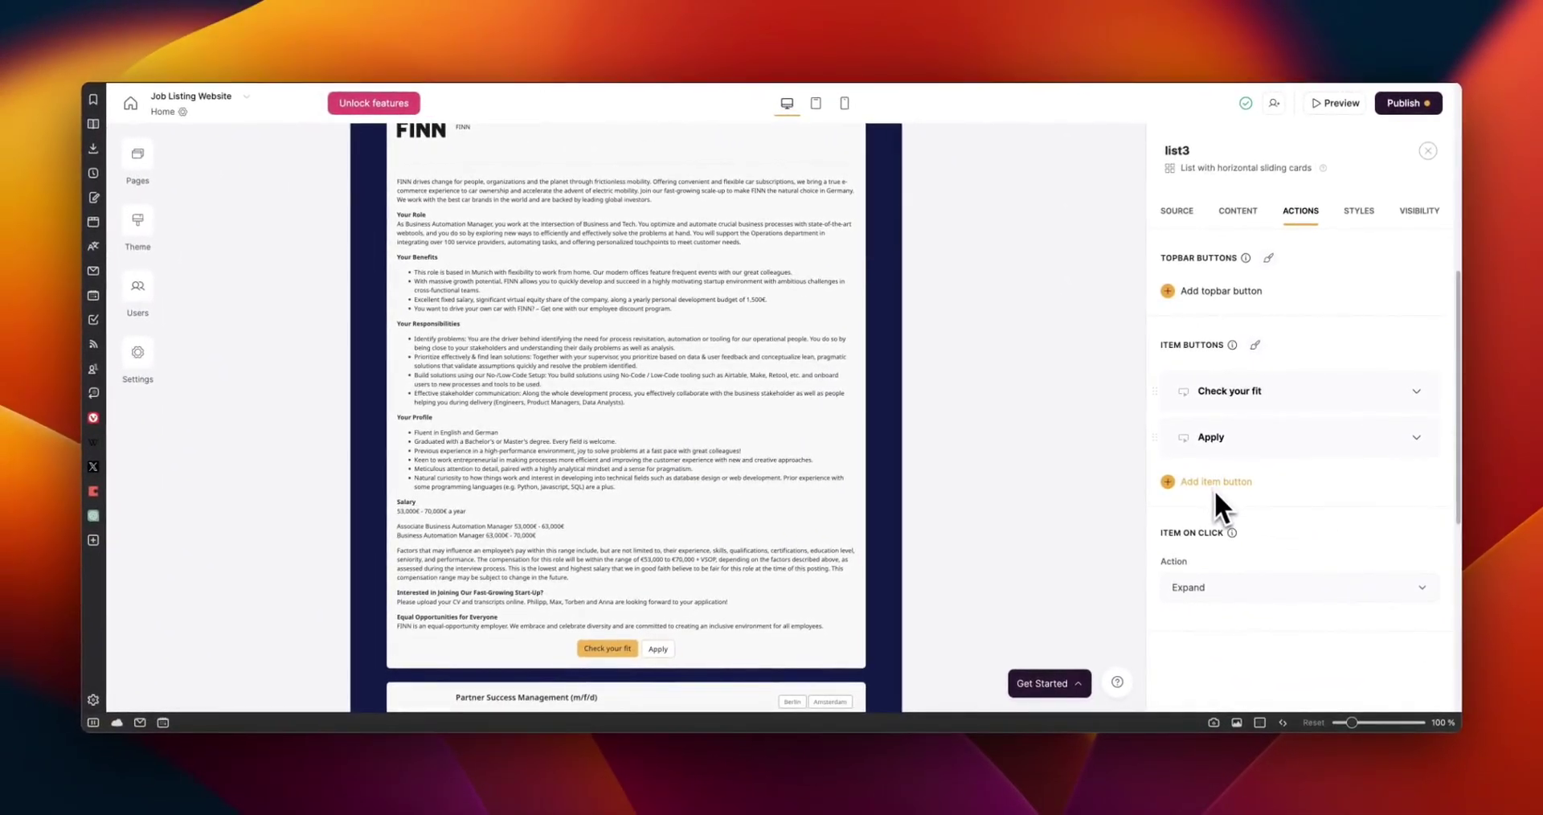
{"action": "scroll", "coordinate": [667, 499], "scroll_direction": "down", "scroll_amount": 5}
{"action": "scroll", "coordinate": [643, 338], "scroll_direction": "up", "scroll_amount": 5}
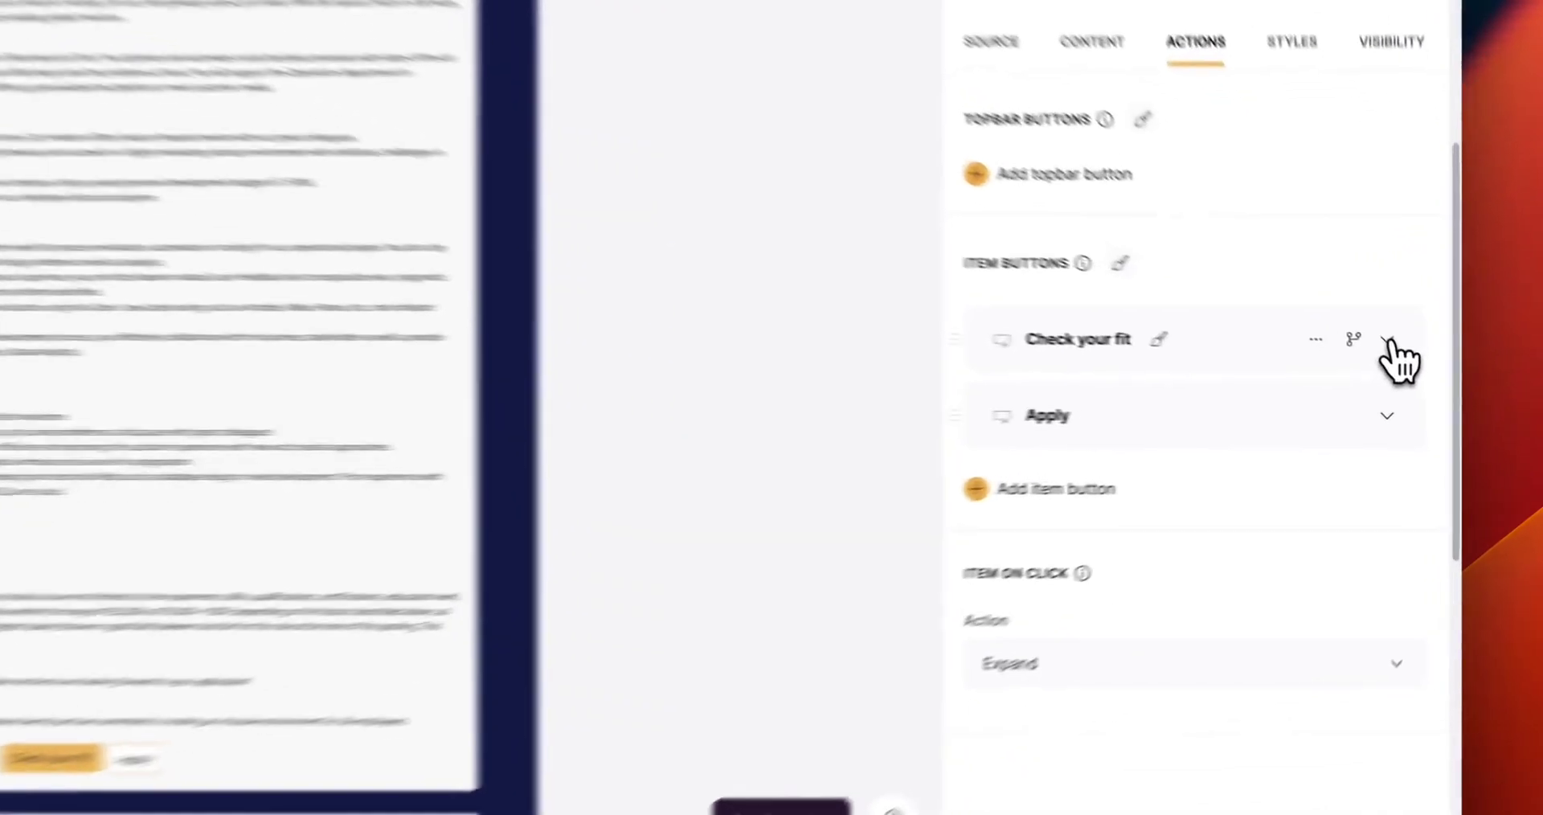
Review the Check your fit button's Open details page settings, its form on the live site, and the available destination pages.
{"action": "left_click", "coordinate": [1417, 391]}
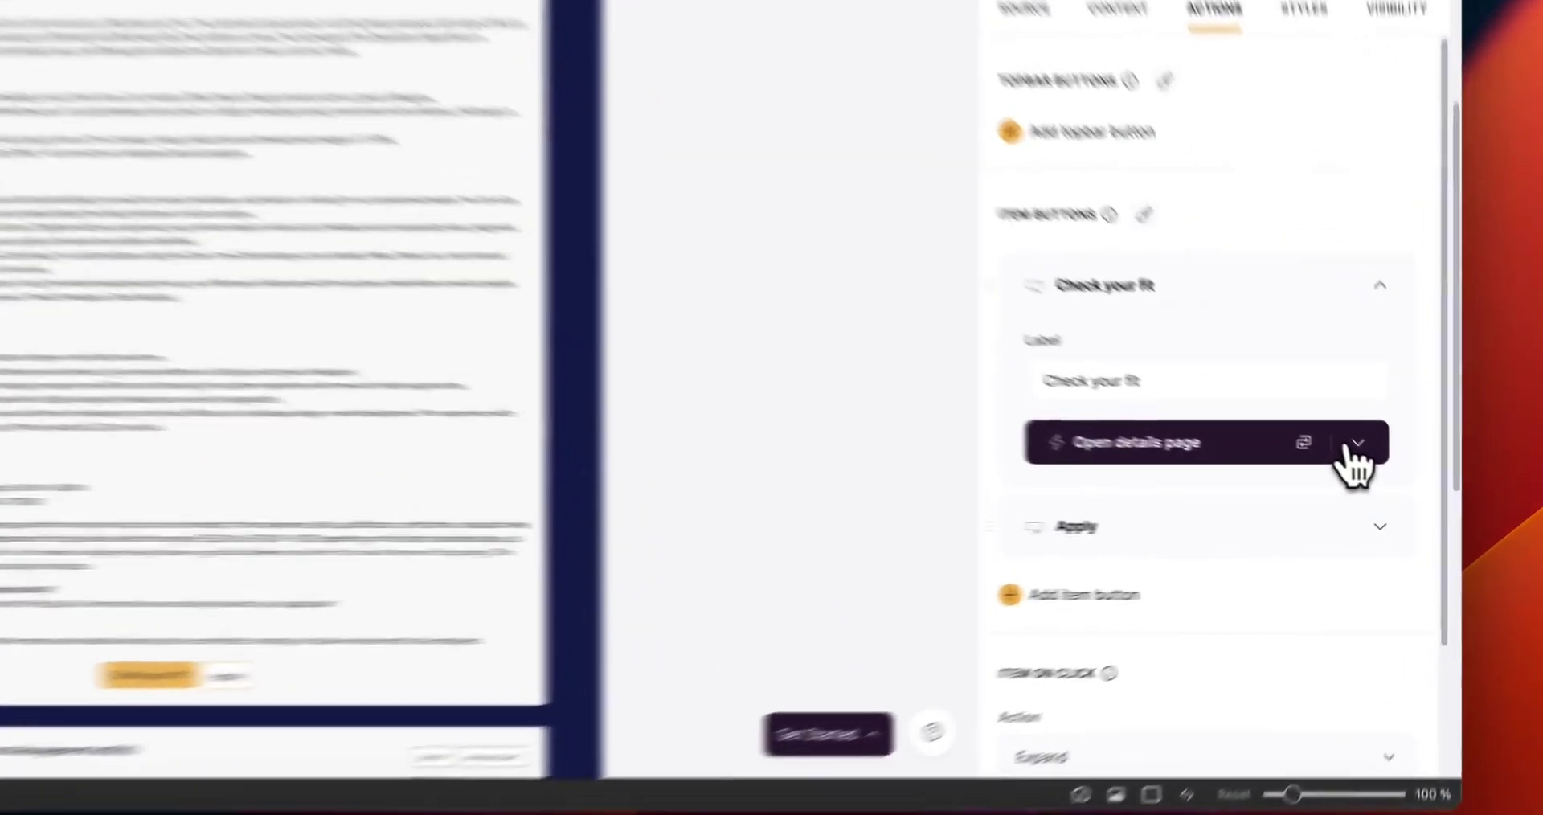
{"action": "left_click", "coordinate": [1395, 493]}
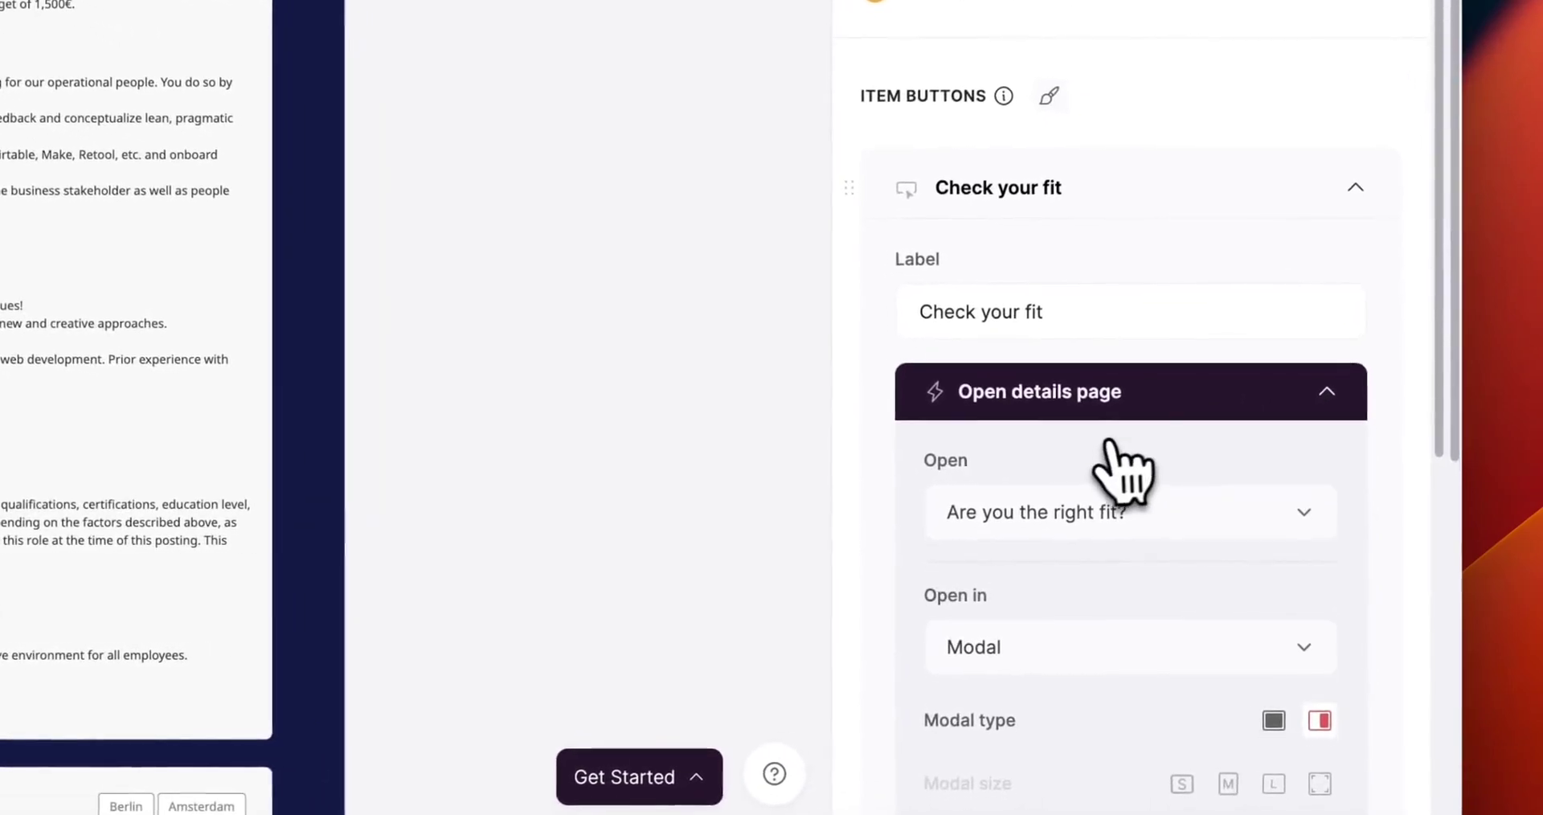
{"action": "scroll", "coordinate": [1099, 443], "scroll_direction": "down", "scroll_amount": 1}
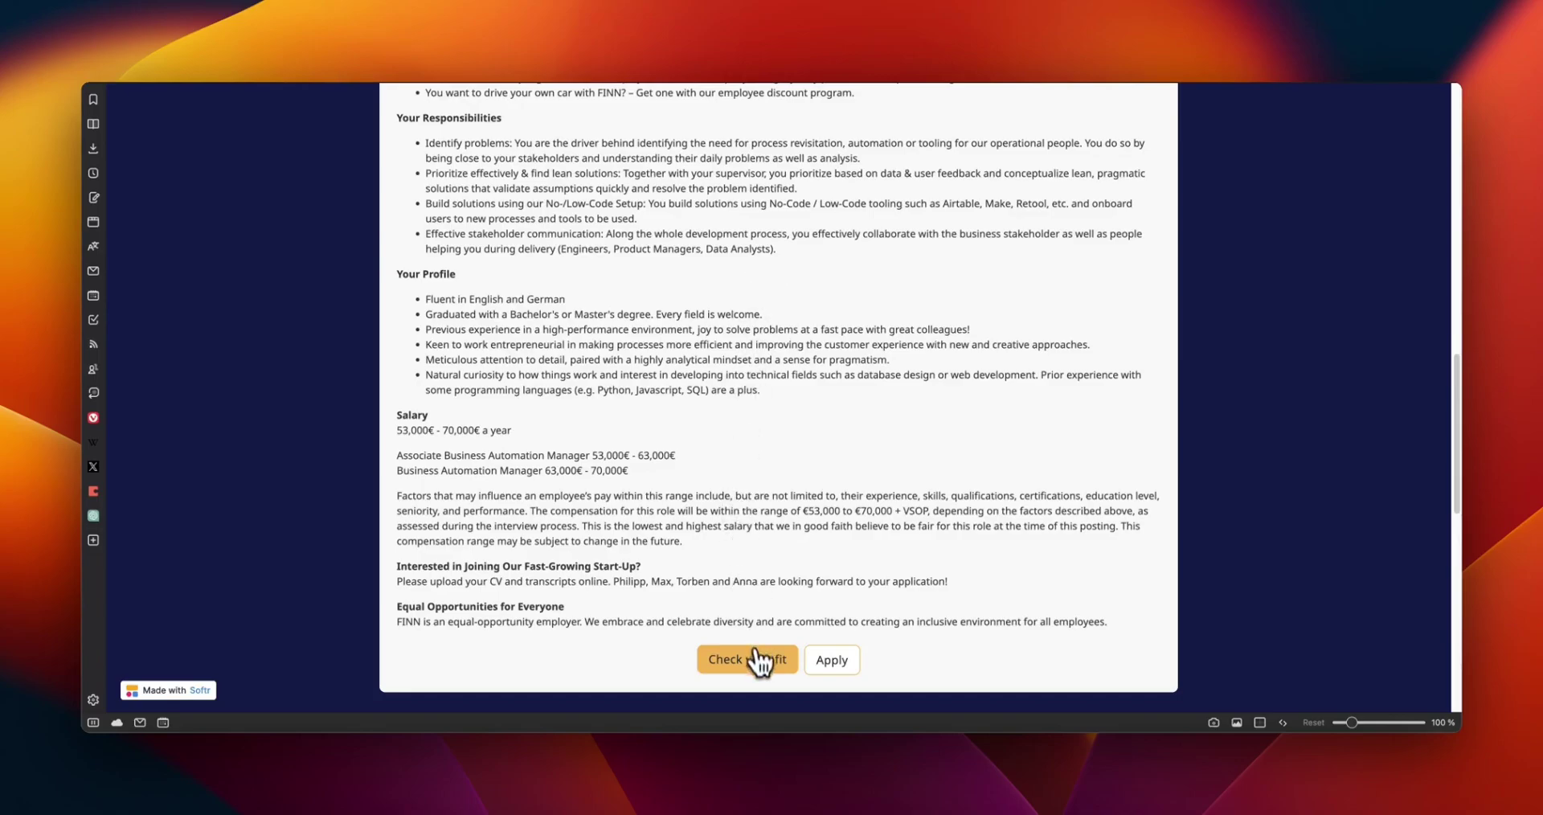
{"action": "left_click", "coordinate": [758, 660]}
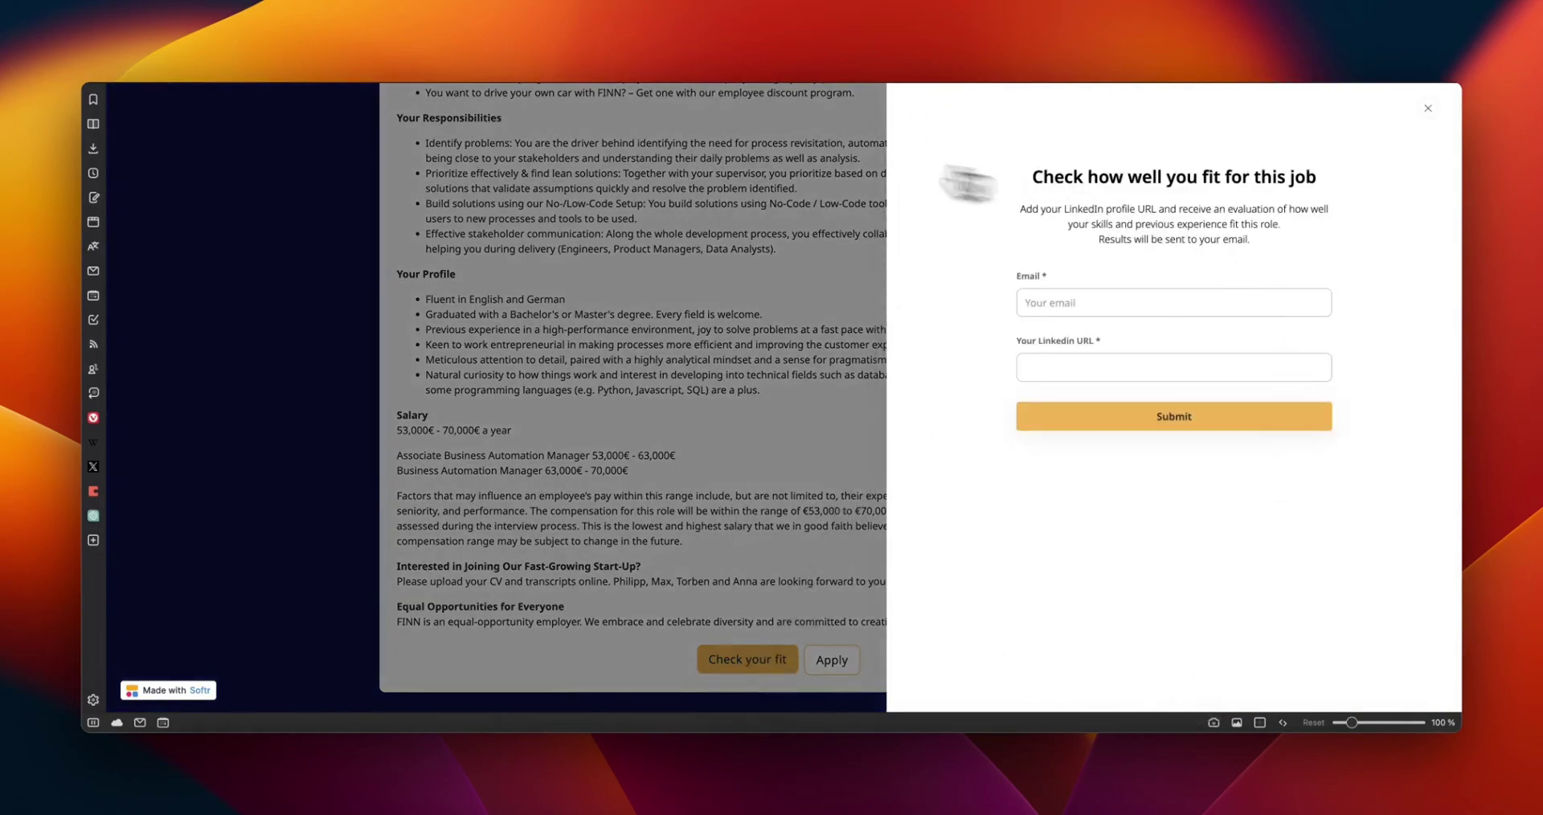
{"action": "left_click", "coordinate": [656, 56]}
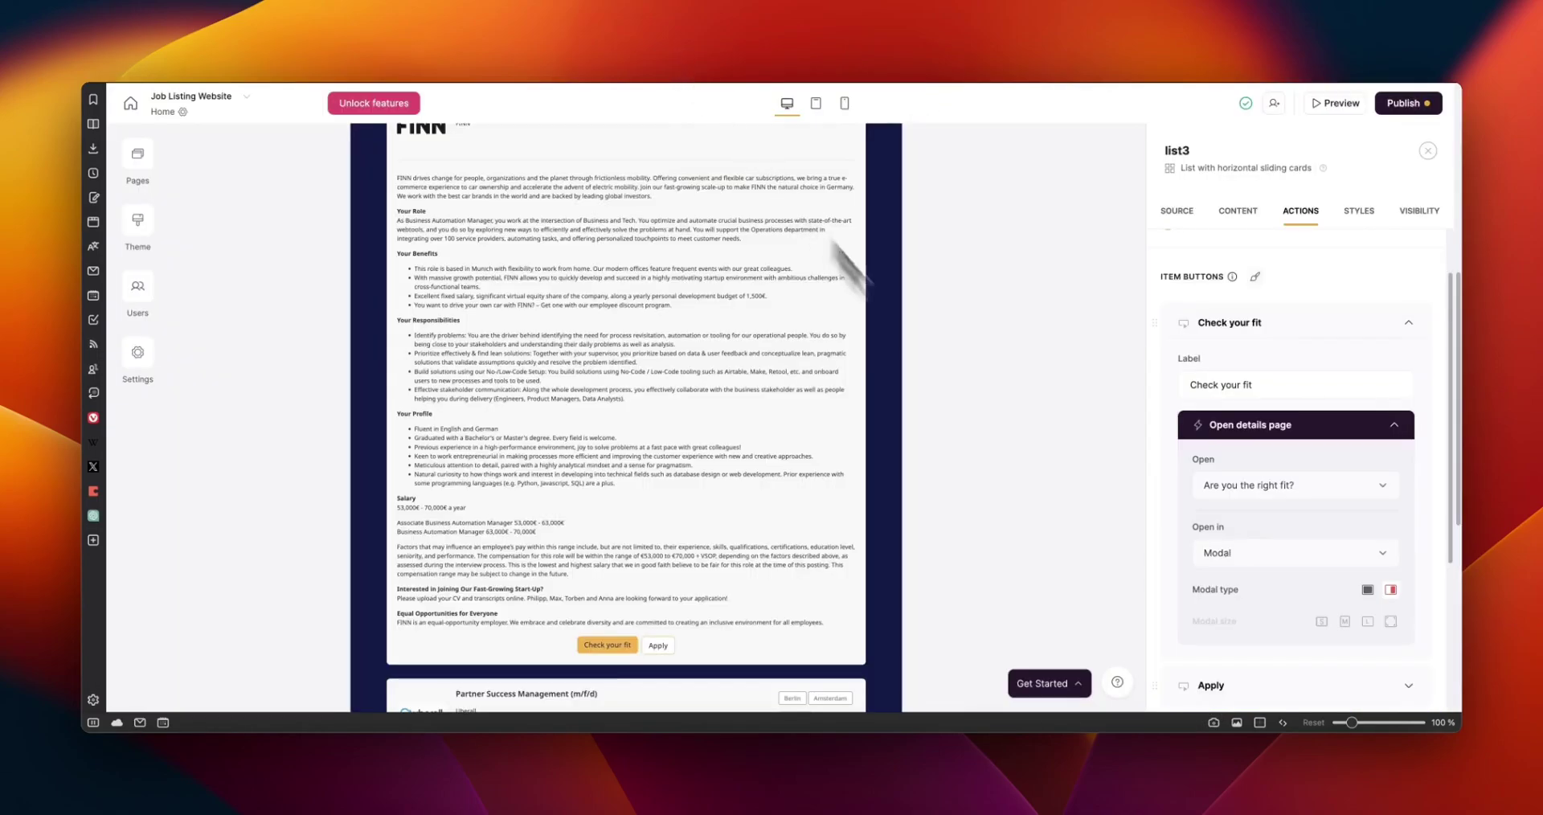
{"action": "left_click", "coordinate": [1315, 489]}
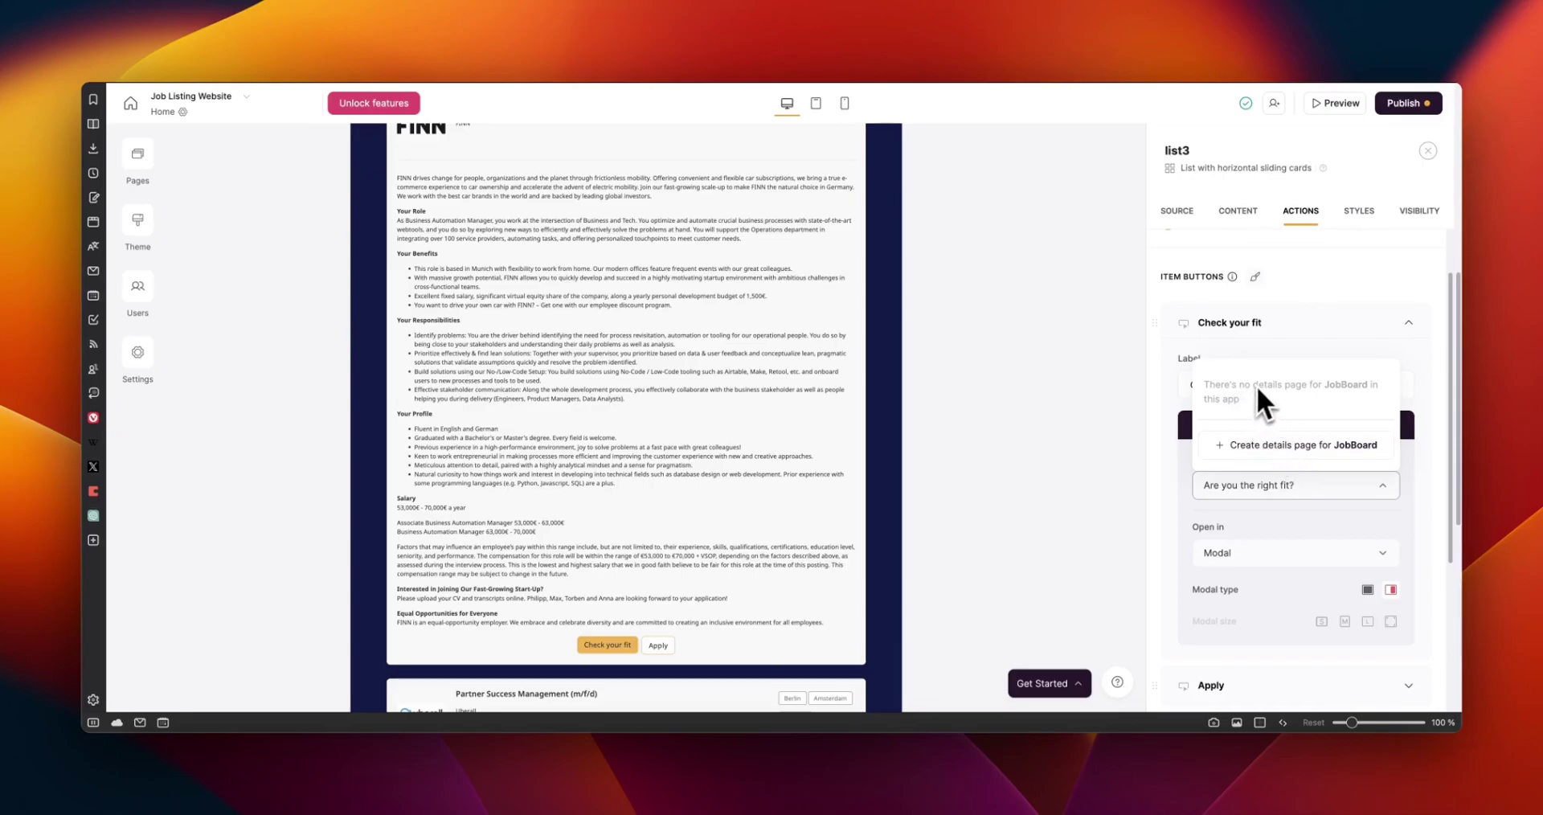
{"action": "left_click", "coordinate": [1254, 444]}
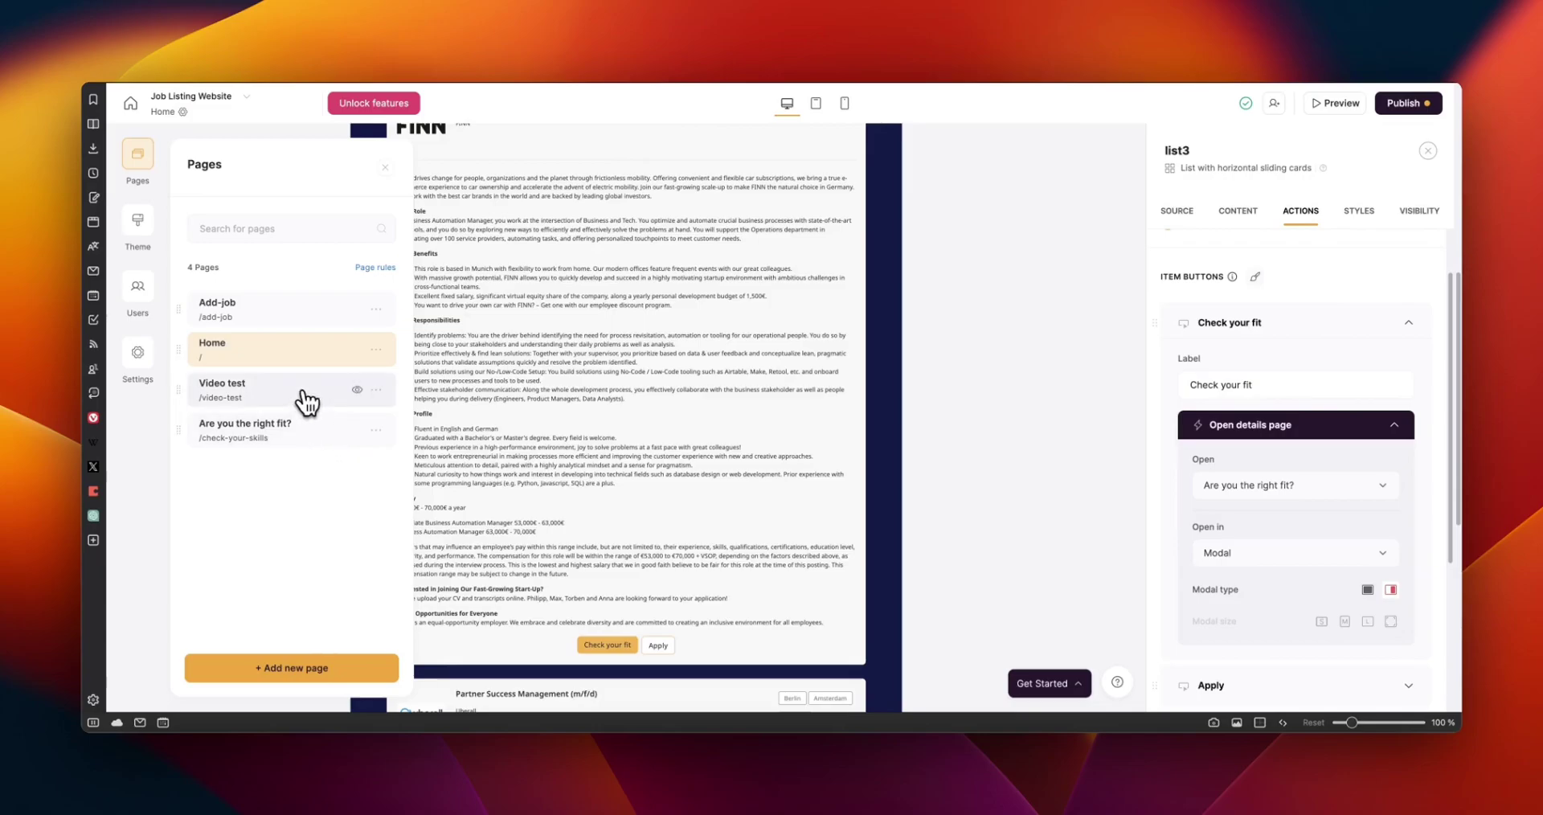
On the Video test page, add an Item details block below the form, connected to the JobBoard table of Job Listing by Softr 1.
{"action": "left_click", "coordinate": [303, 389]}
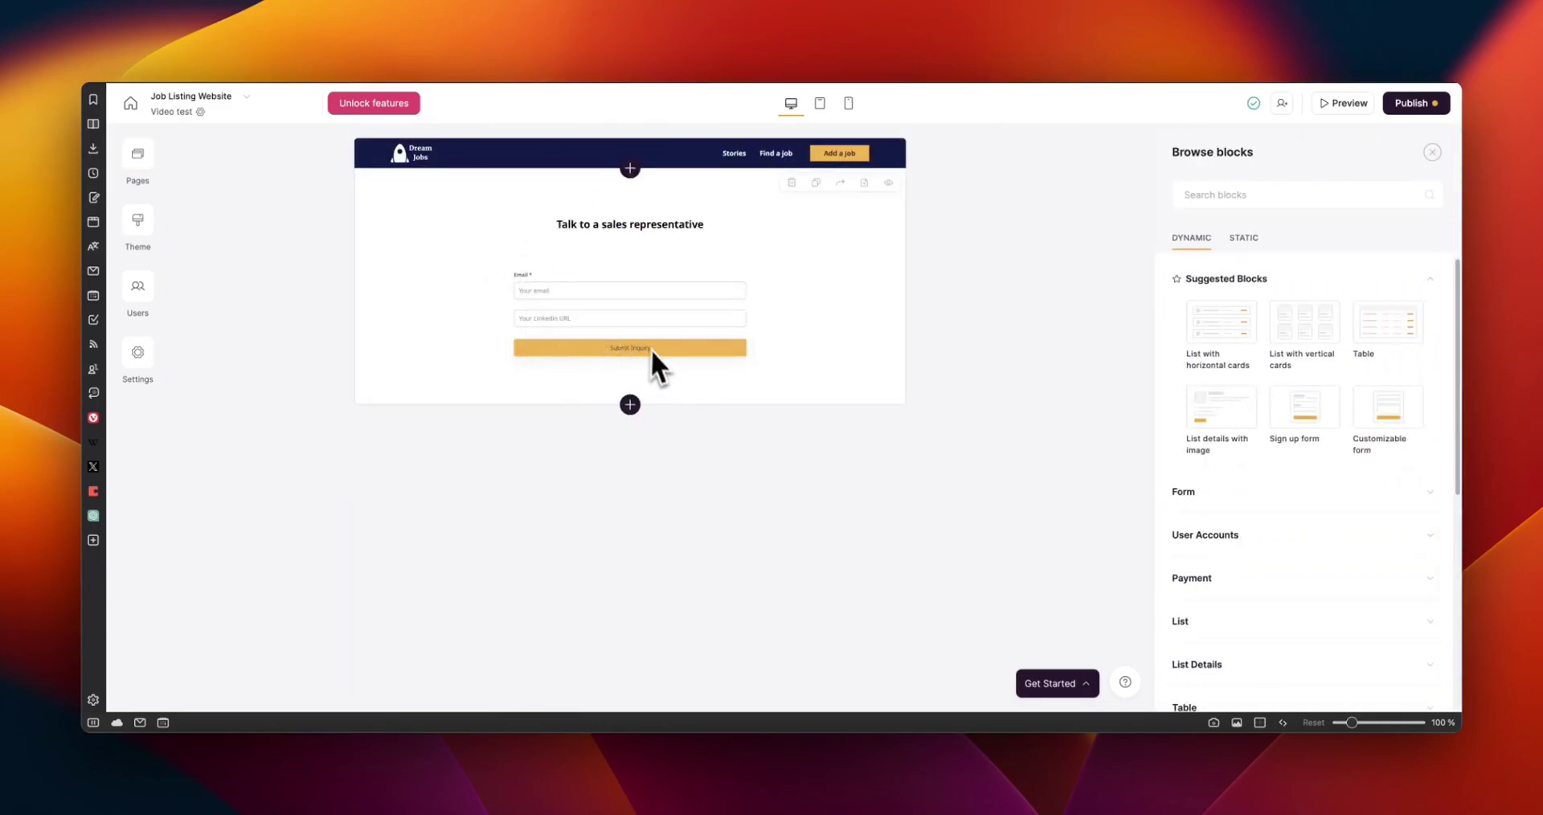
{"action": "left_click", "coordinate": [632, 406]}
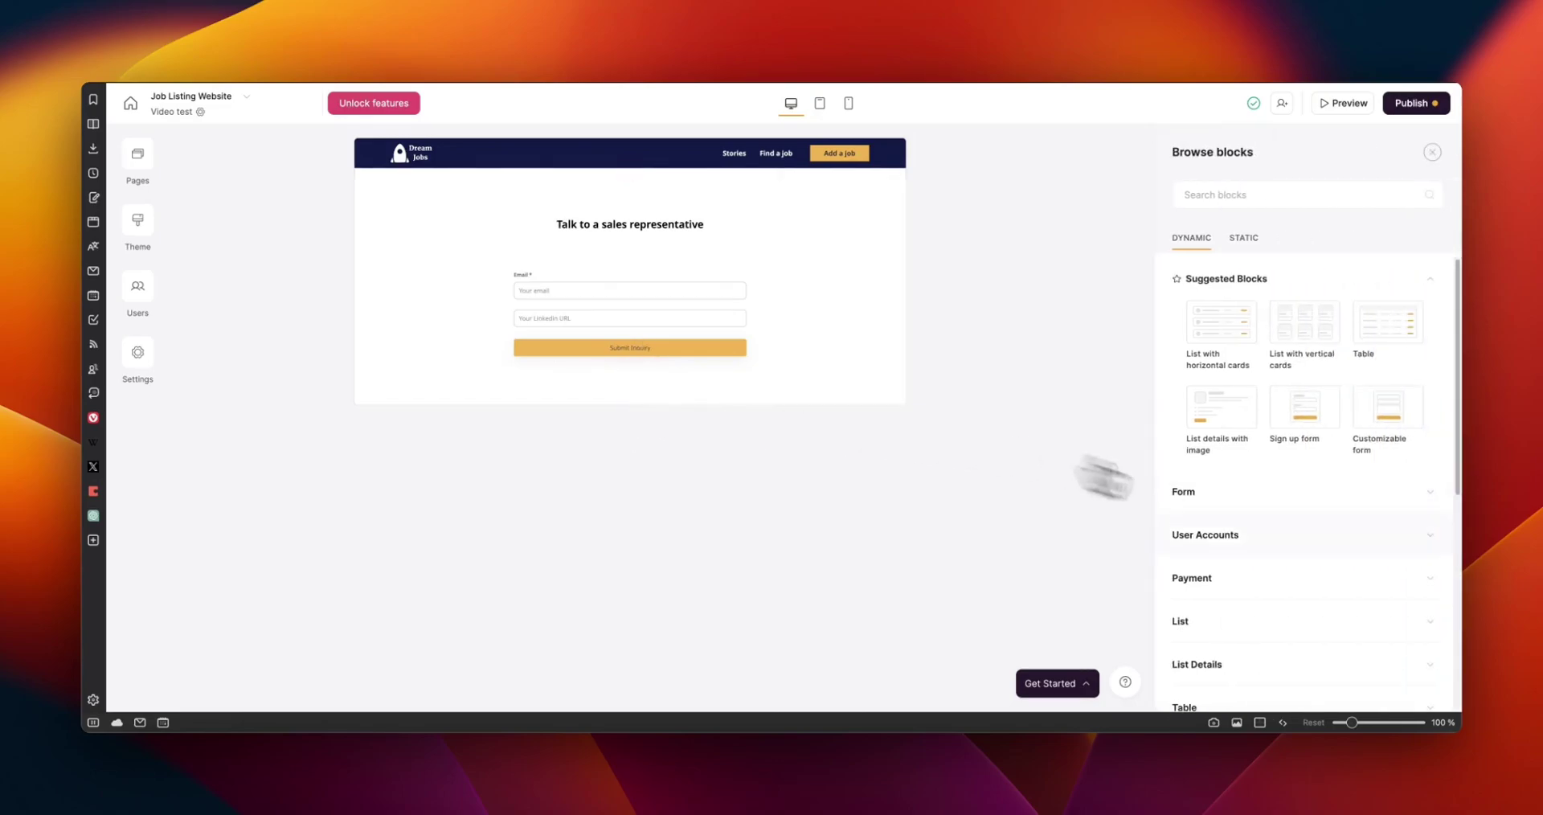
{"action": "left_click", "coordinate": [1284, 667]}
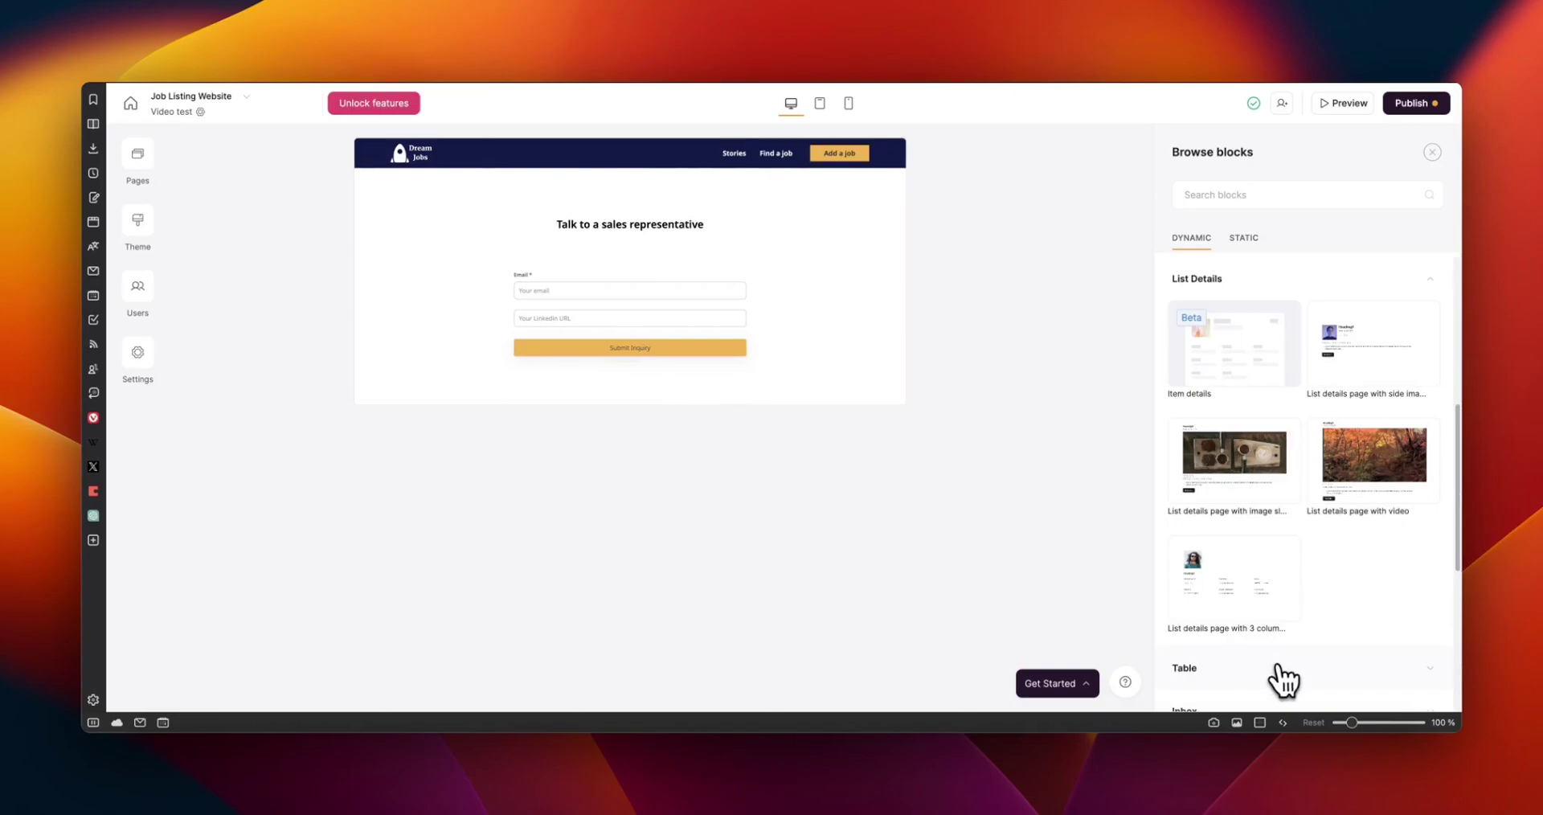
{"action": "mouse_move", "coordinate": [1238, 378]}
{"action": "left_click", "coordinate": [1235, 346]}
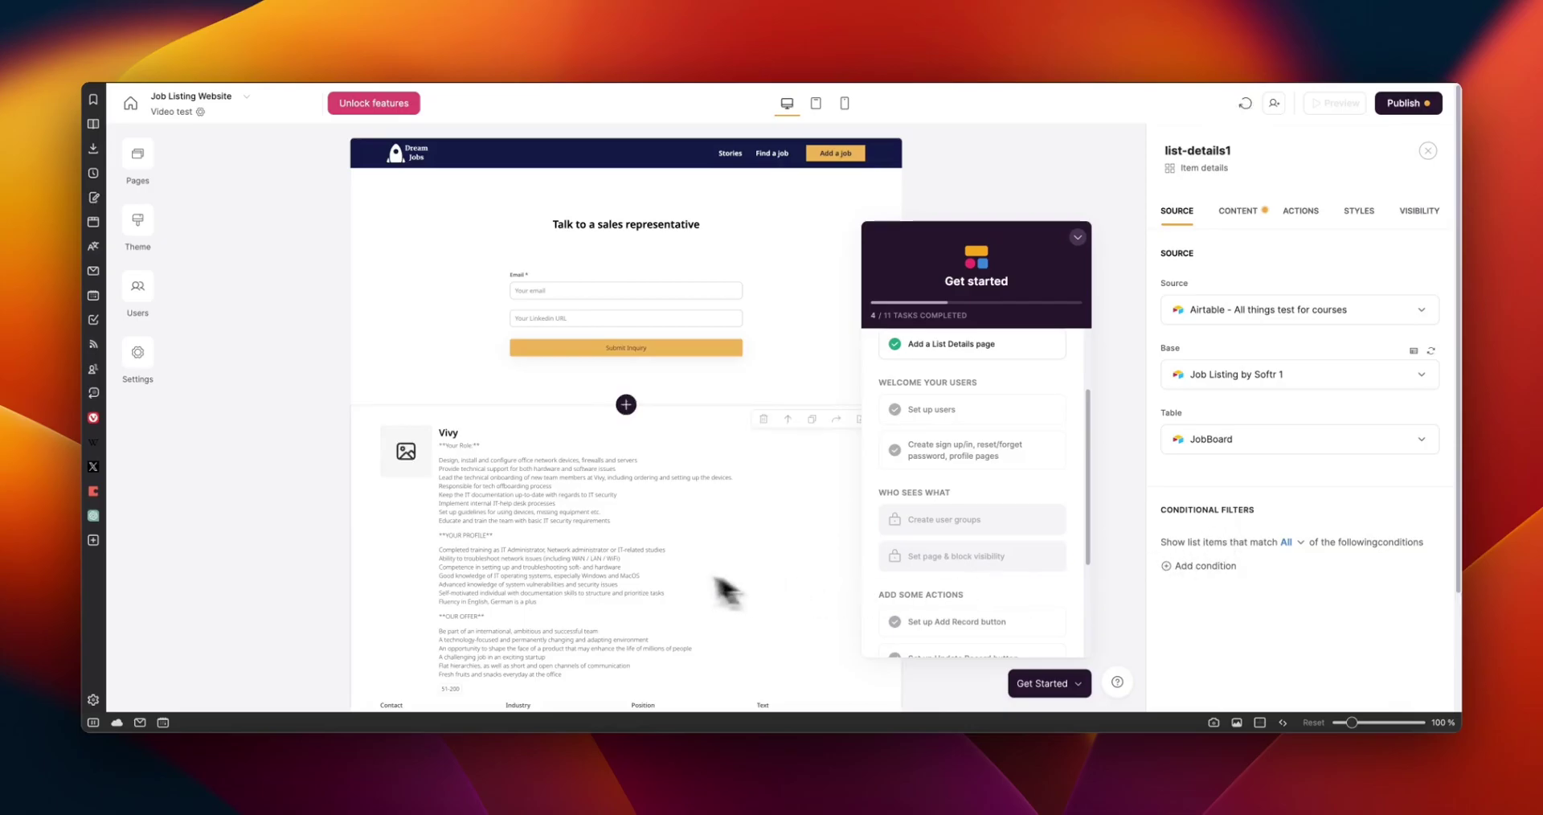
{"action": "scroll", "coordinate": [733, 567], "scroll_direction": "down", "scroll_amount": 3}
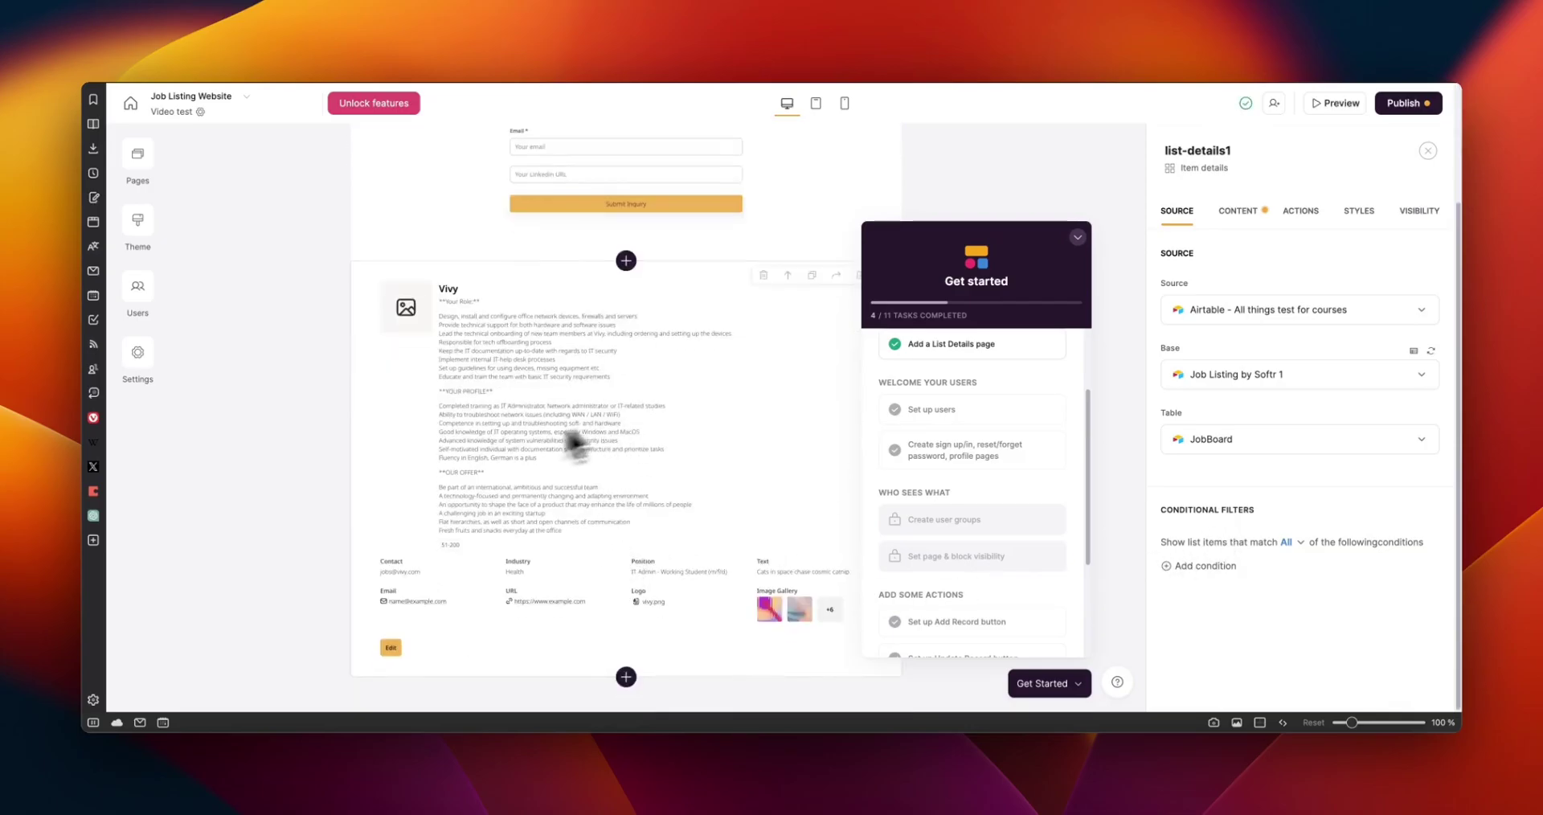
Examine the Item details block's list item fields and its placement below the form, collapsing the Get started checklist.
{"action": "left_click", "coordinate": [1242, 213]}
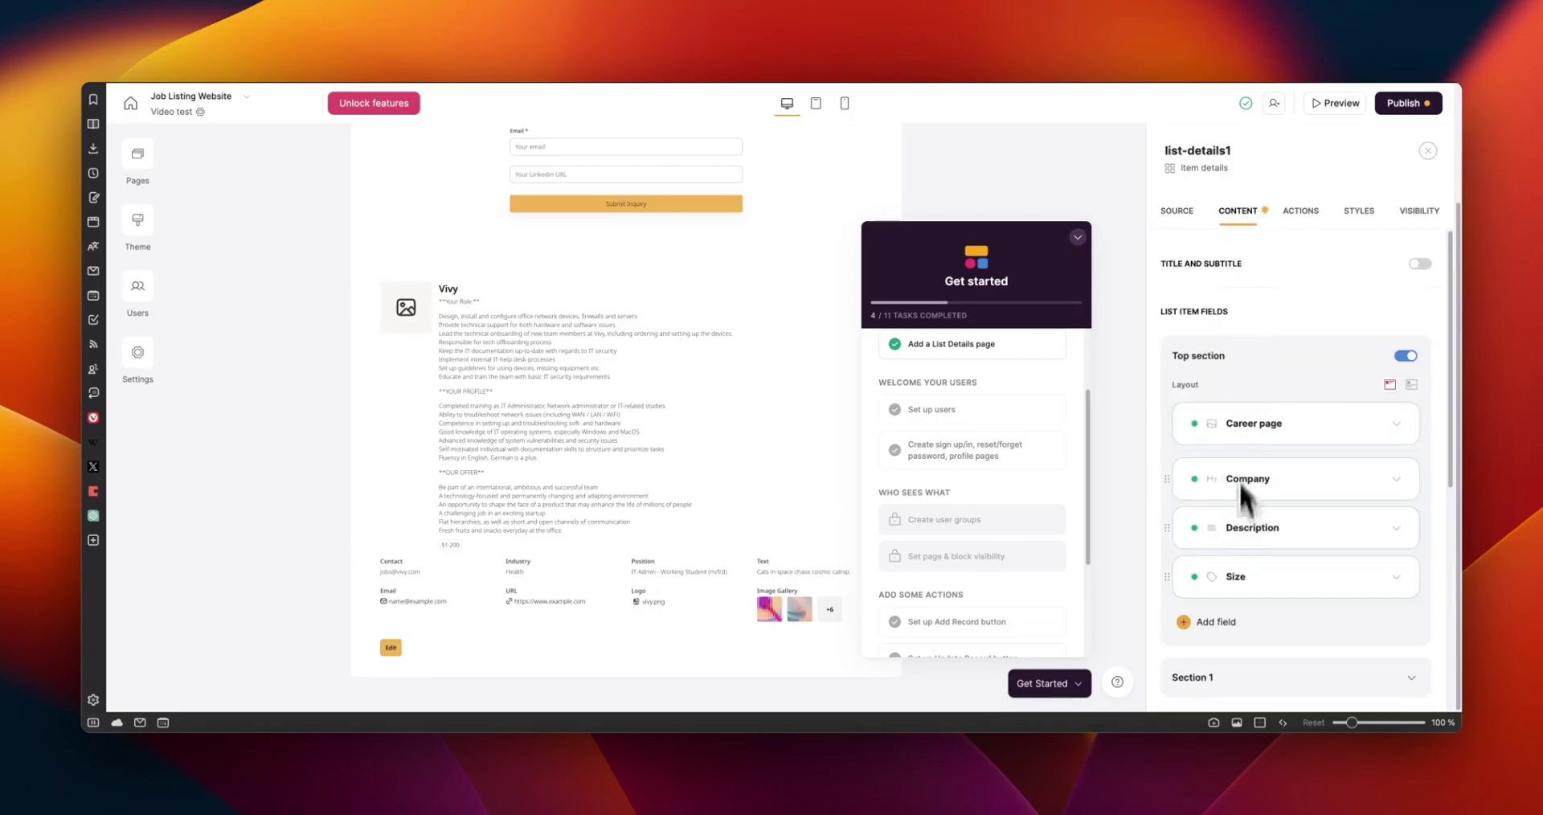
{"action": "left_click", "coordinate": [1078, 238]}
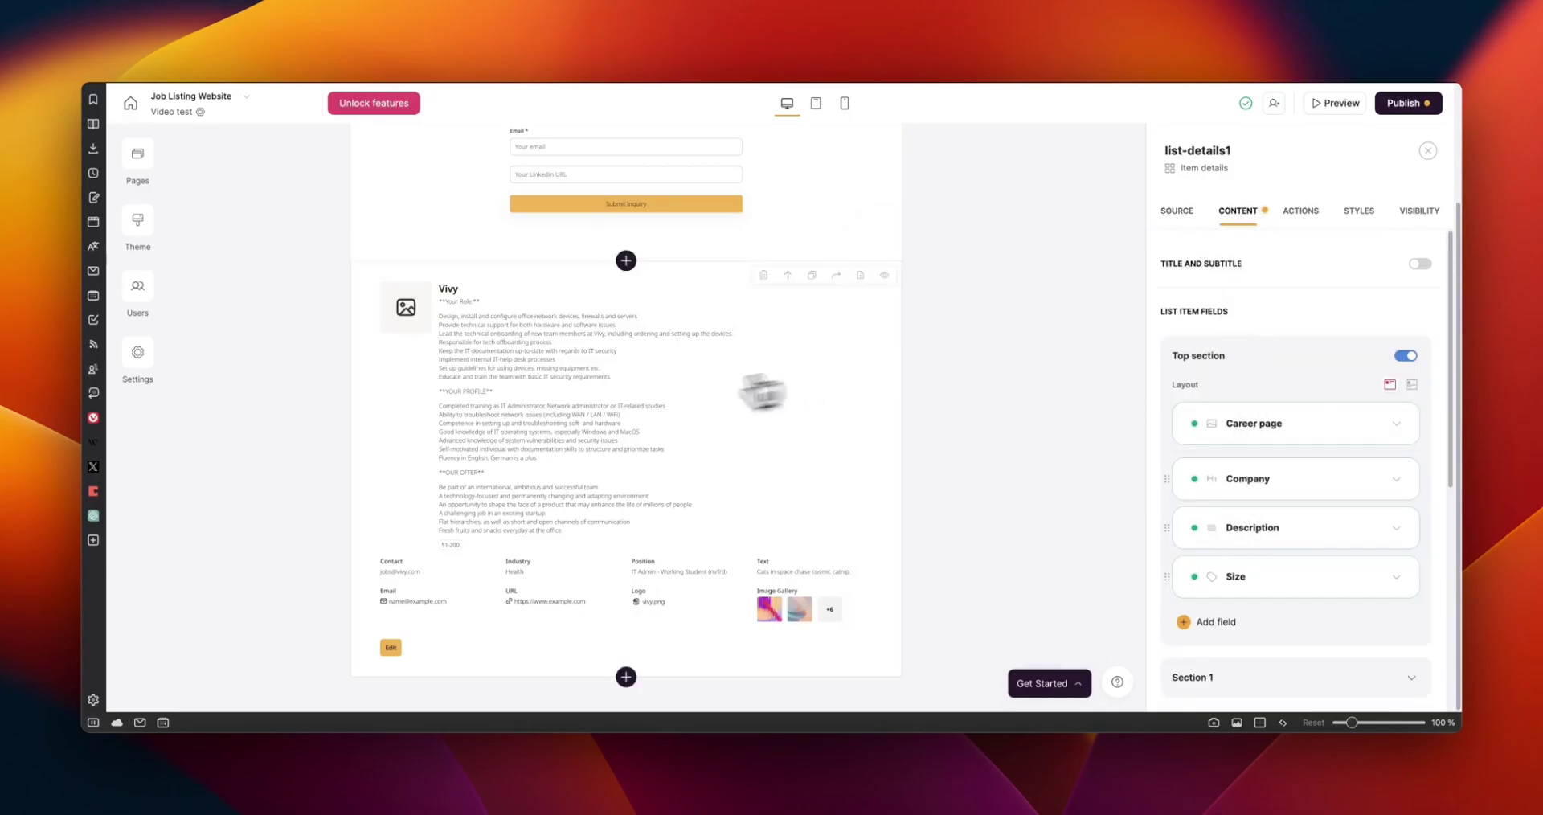
{"action": "scroll", "coordinate": [563, 414], "scroll_direction": "up", "scroll_amount": 2}
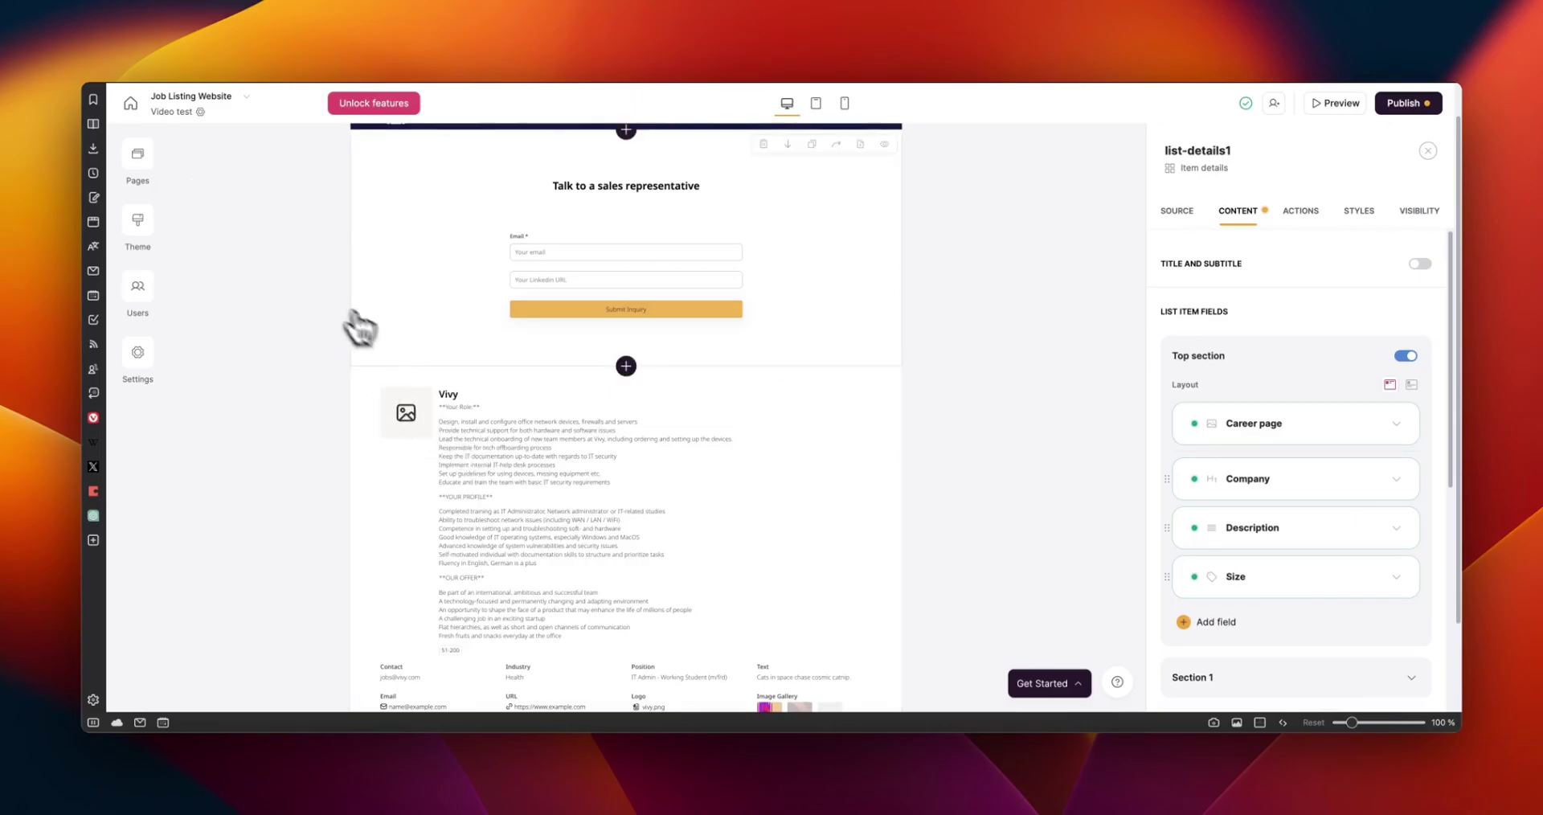
{"action": "scroll", "coordinate": [487, 400], "scroll_direction": "down", "scroll_amount": 1}
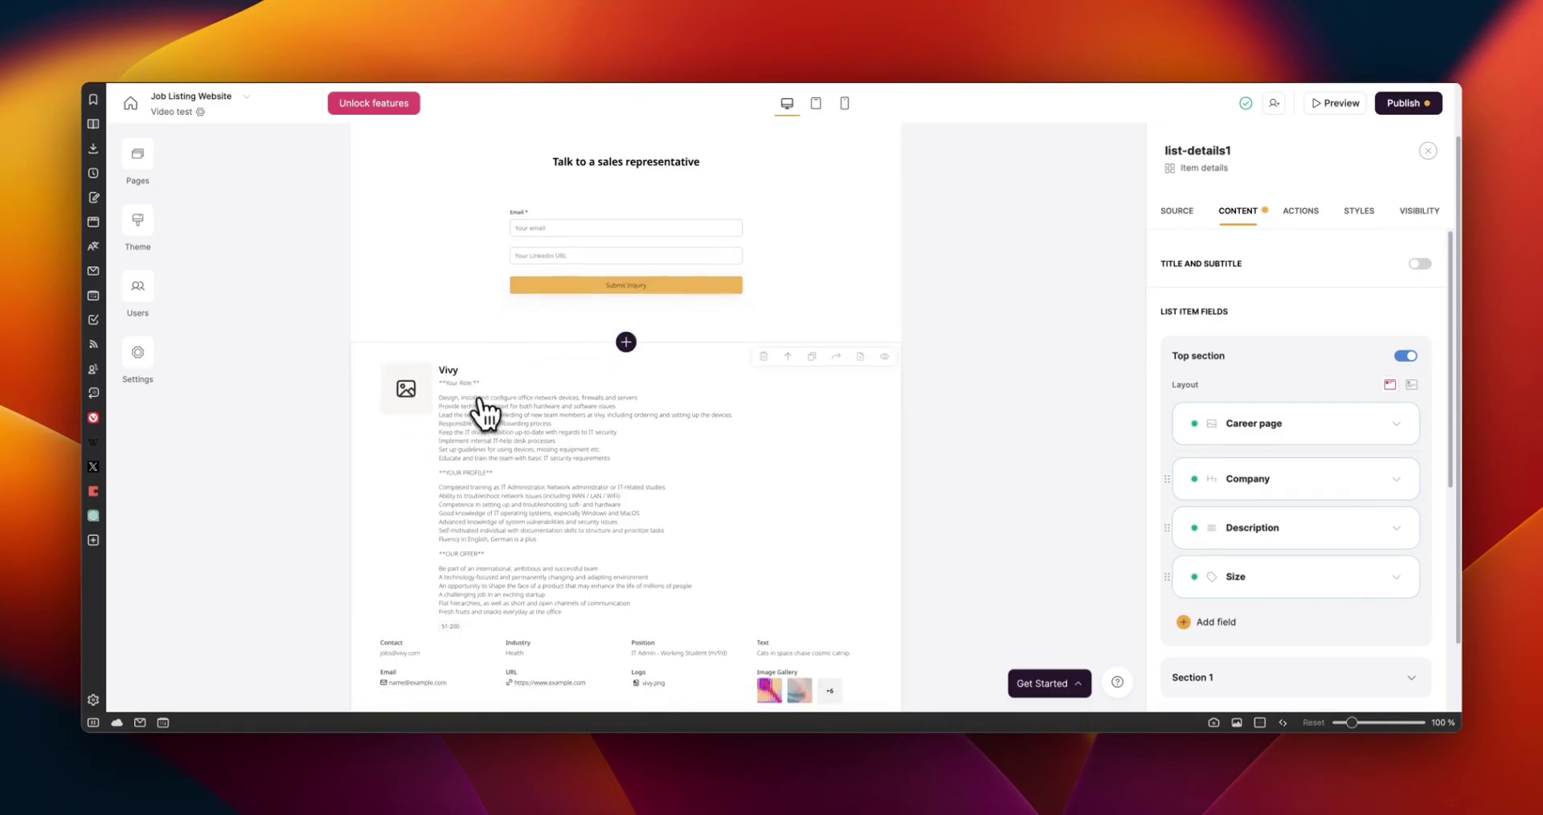
On the Home page, set the job list's Check your fit button to open the Video test page as its details page.
{"action": "left_click", "coordinate": [137, 153]}
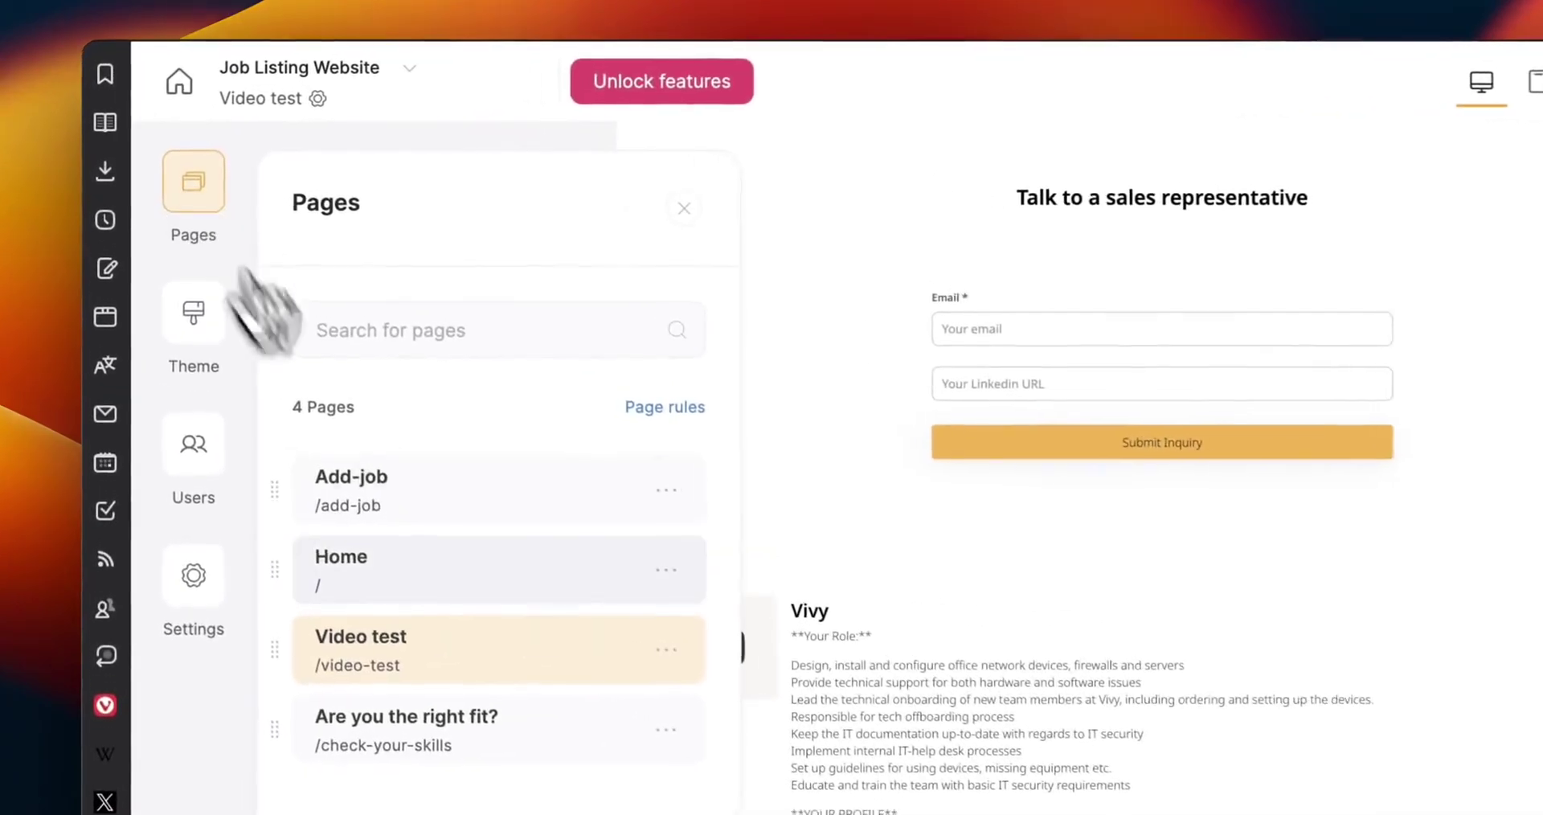
{"action": "left_click", "coordinate": [437, 579]}
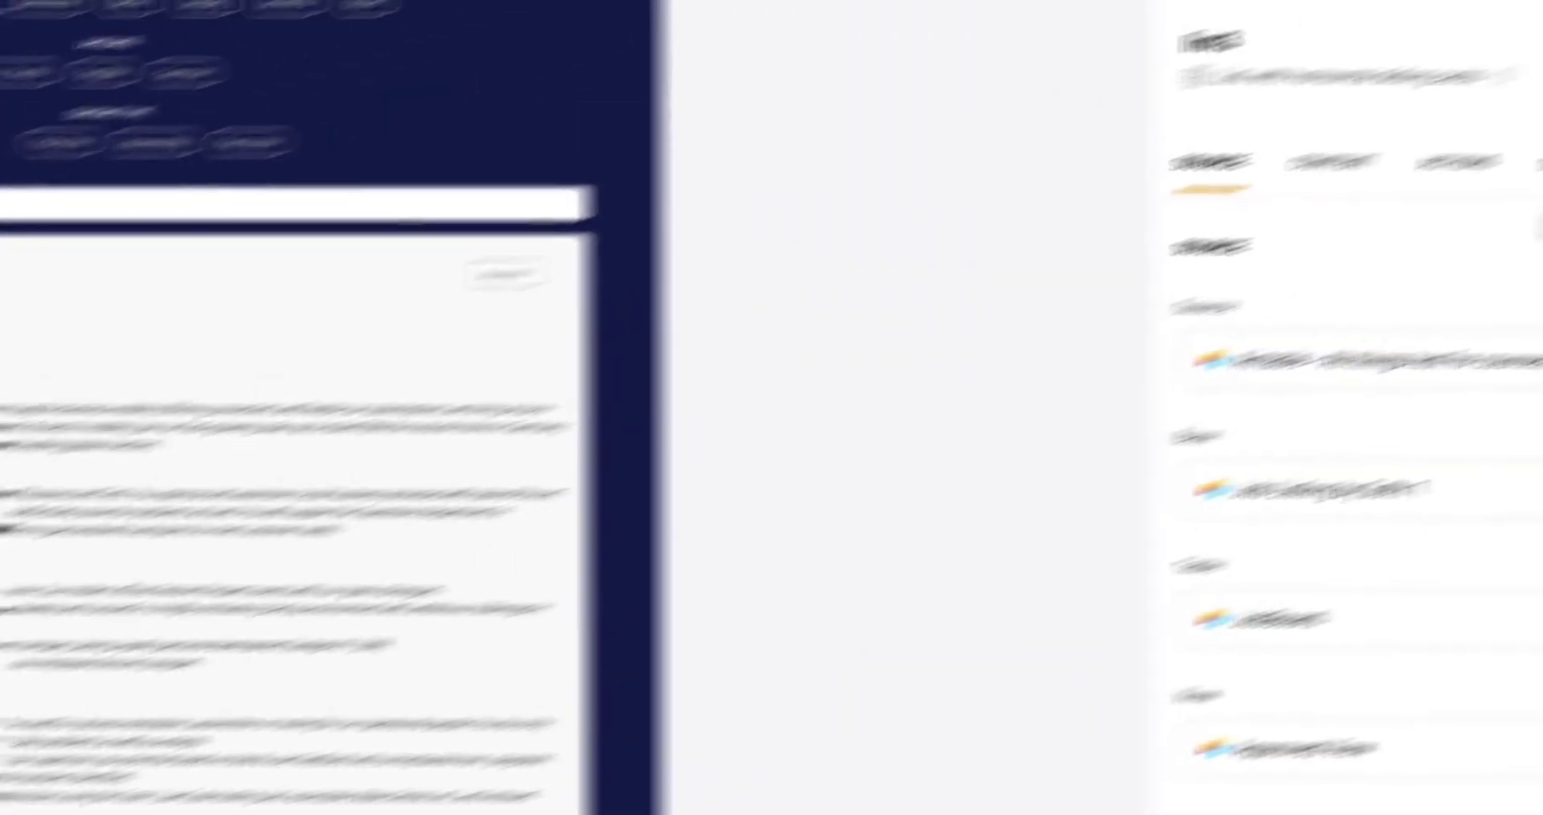
{"action": "left_click", "coordinate": [1483, 153]}
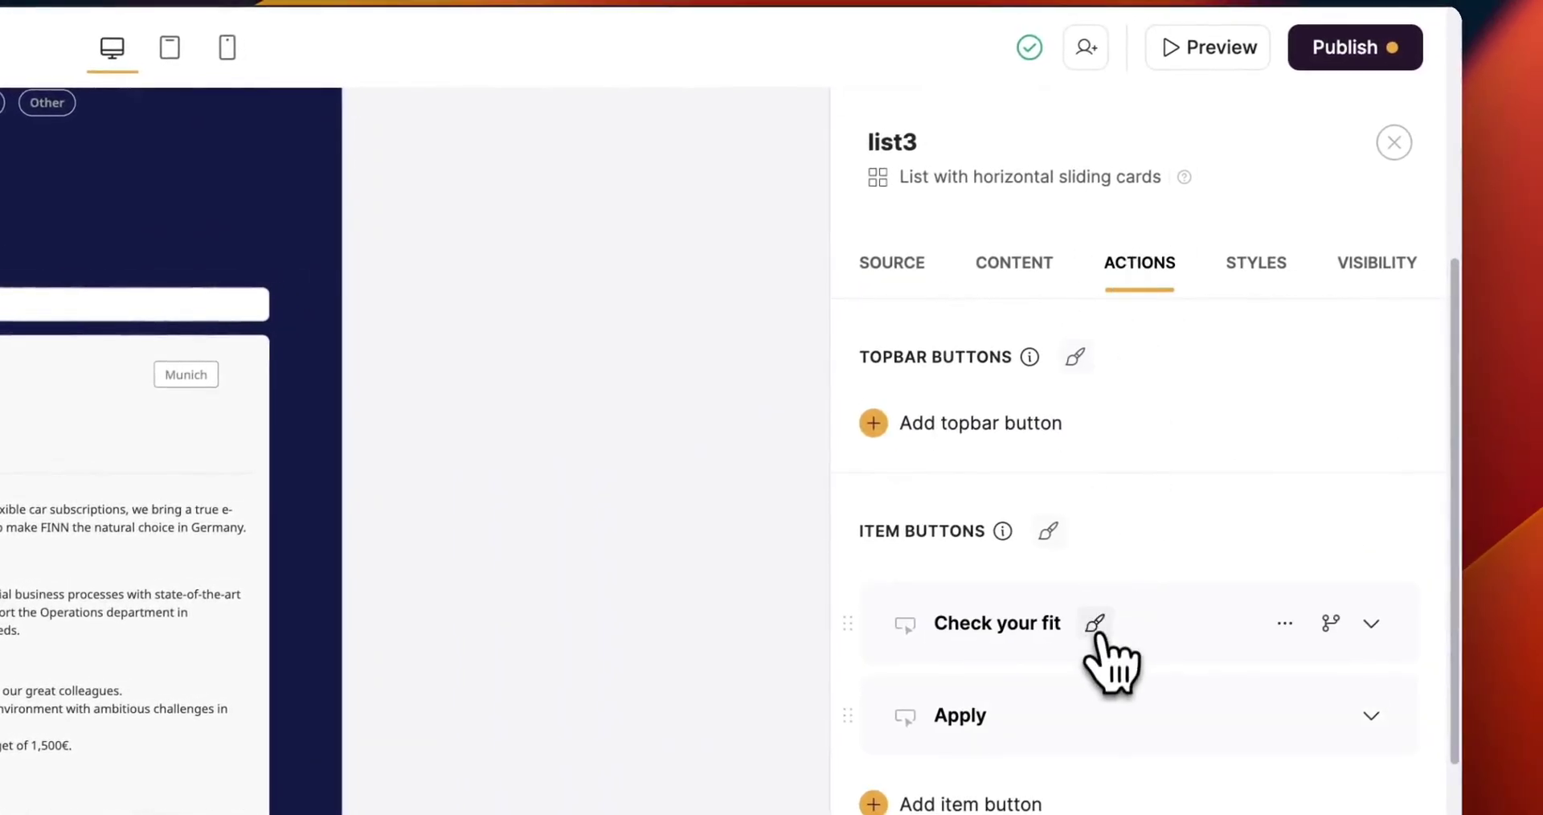
{"action": "left_click", "coordinate": [1095, 623]}
{"action": "left_click", "coordinate": [872, 131]}
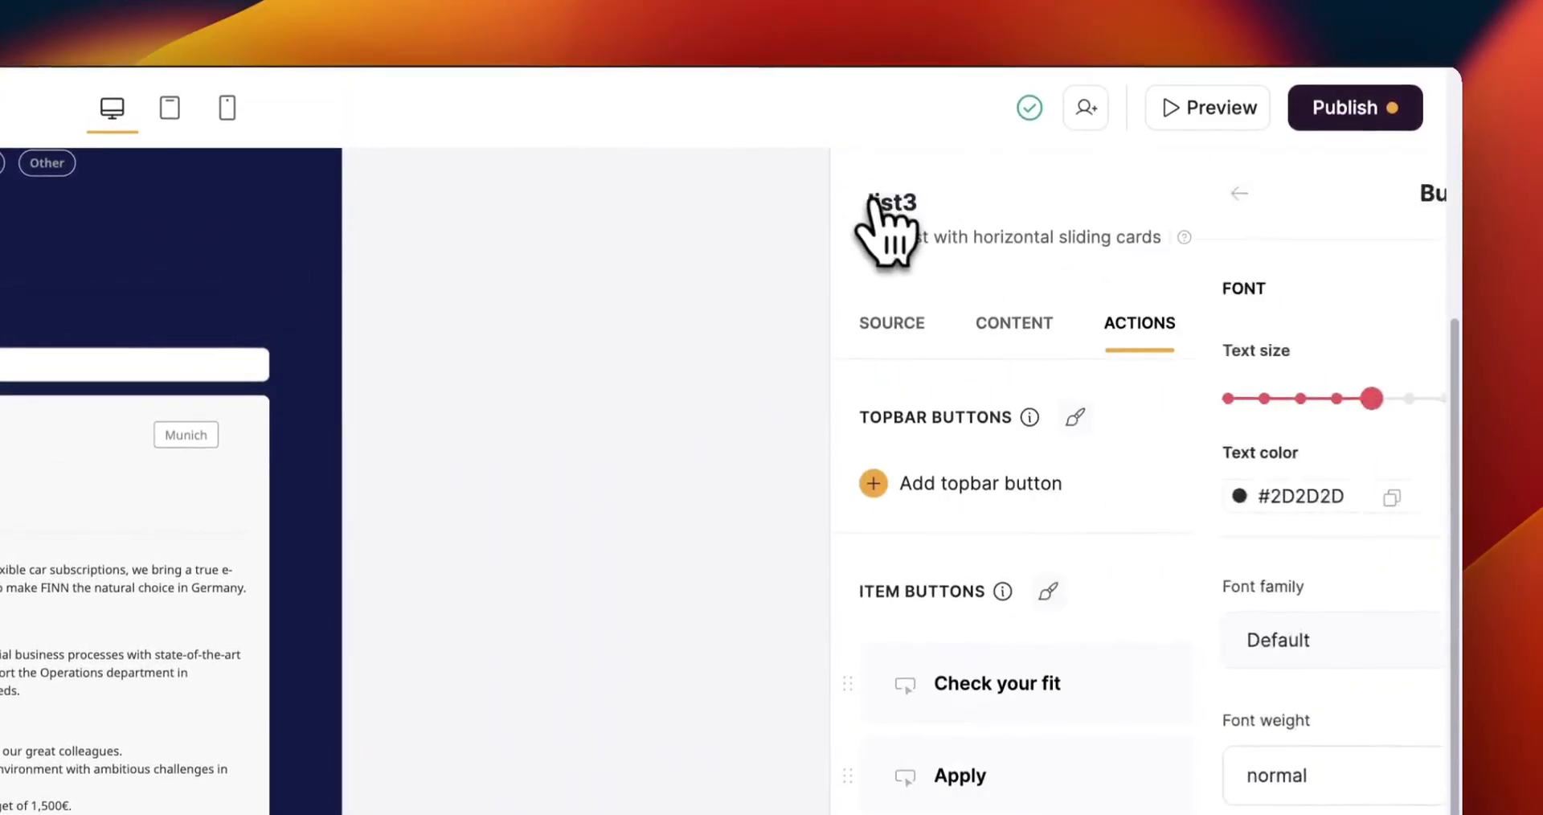
{"action": "left_click", "coordinate": [1166, 687]}
{"action": "left_click", "coordinate": [1161, 506]}
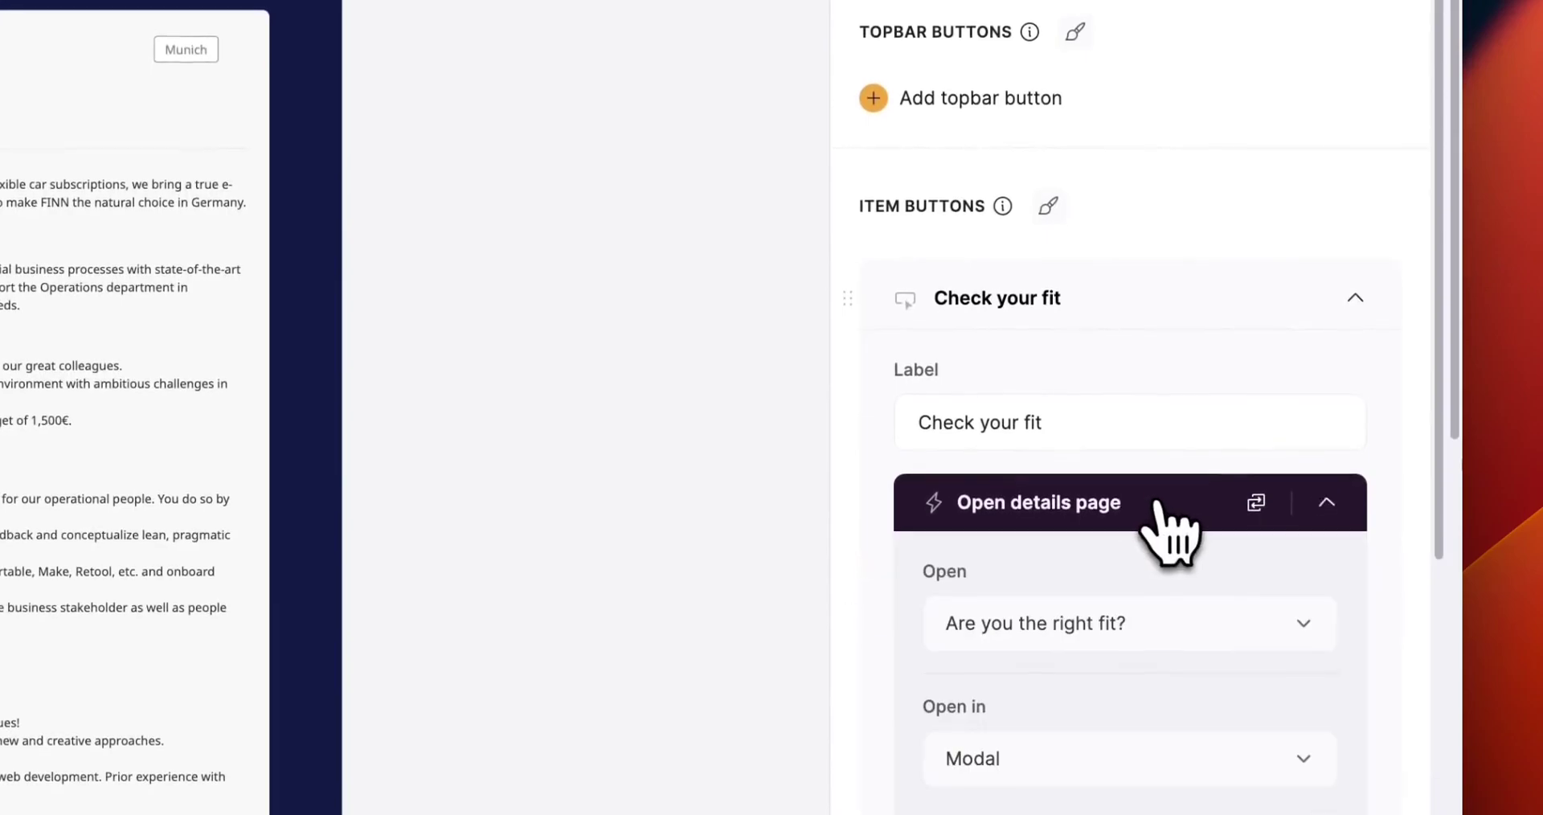
{"action": "scroll", "coordinate": [1165, 547], "scroll_direction": "down", "scroll_amount": 1}
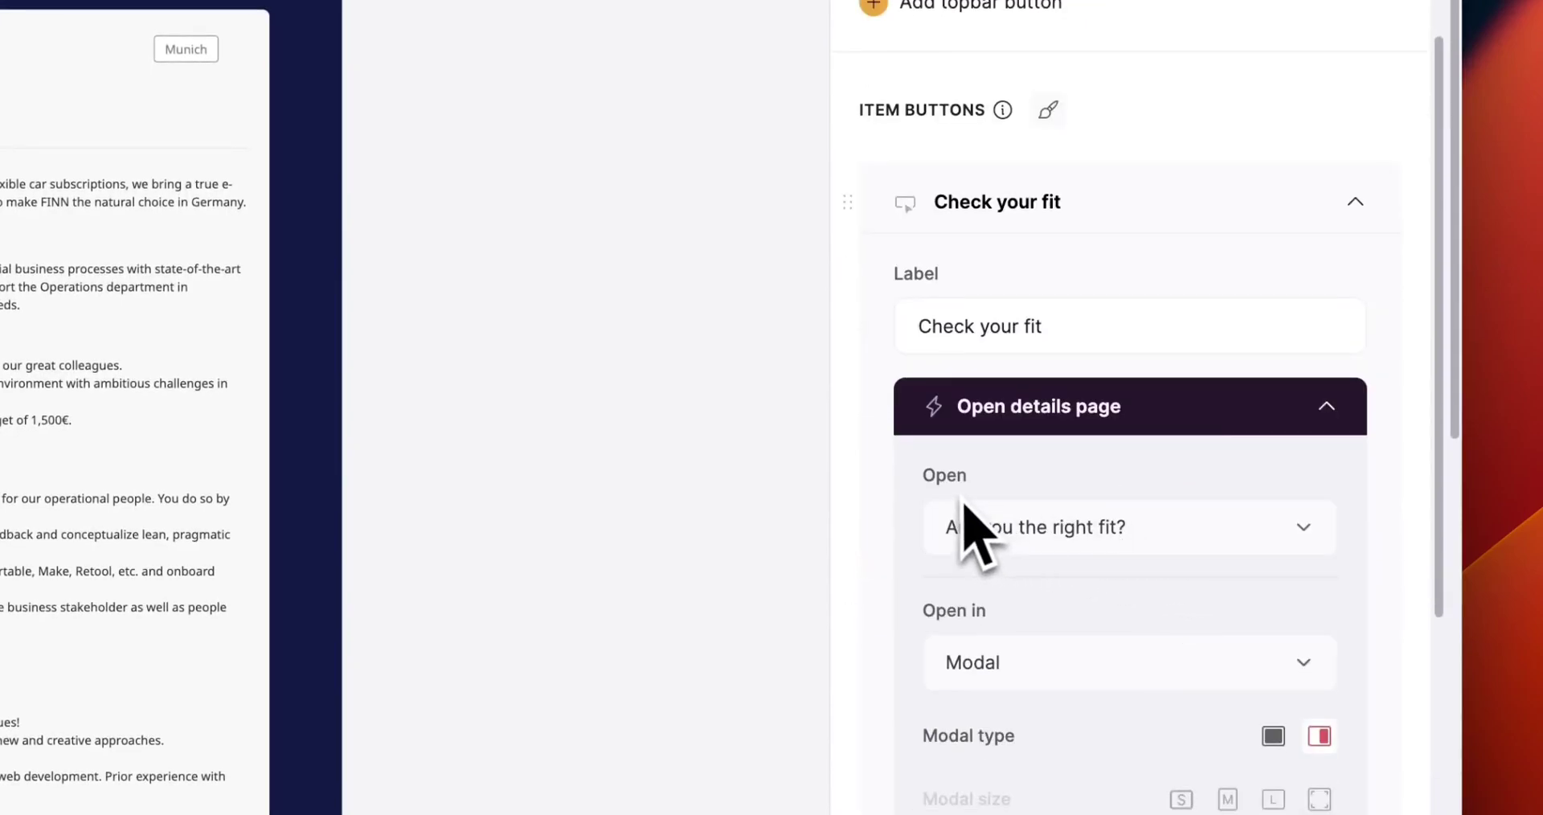
{"action": "left_click", "coordinate": [1113, 527]}
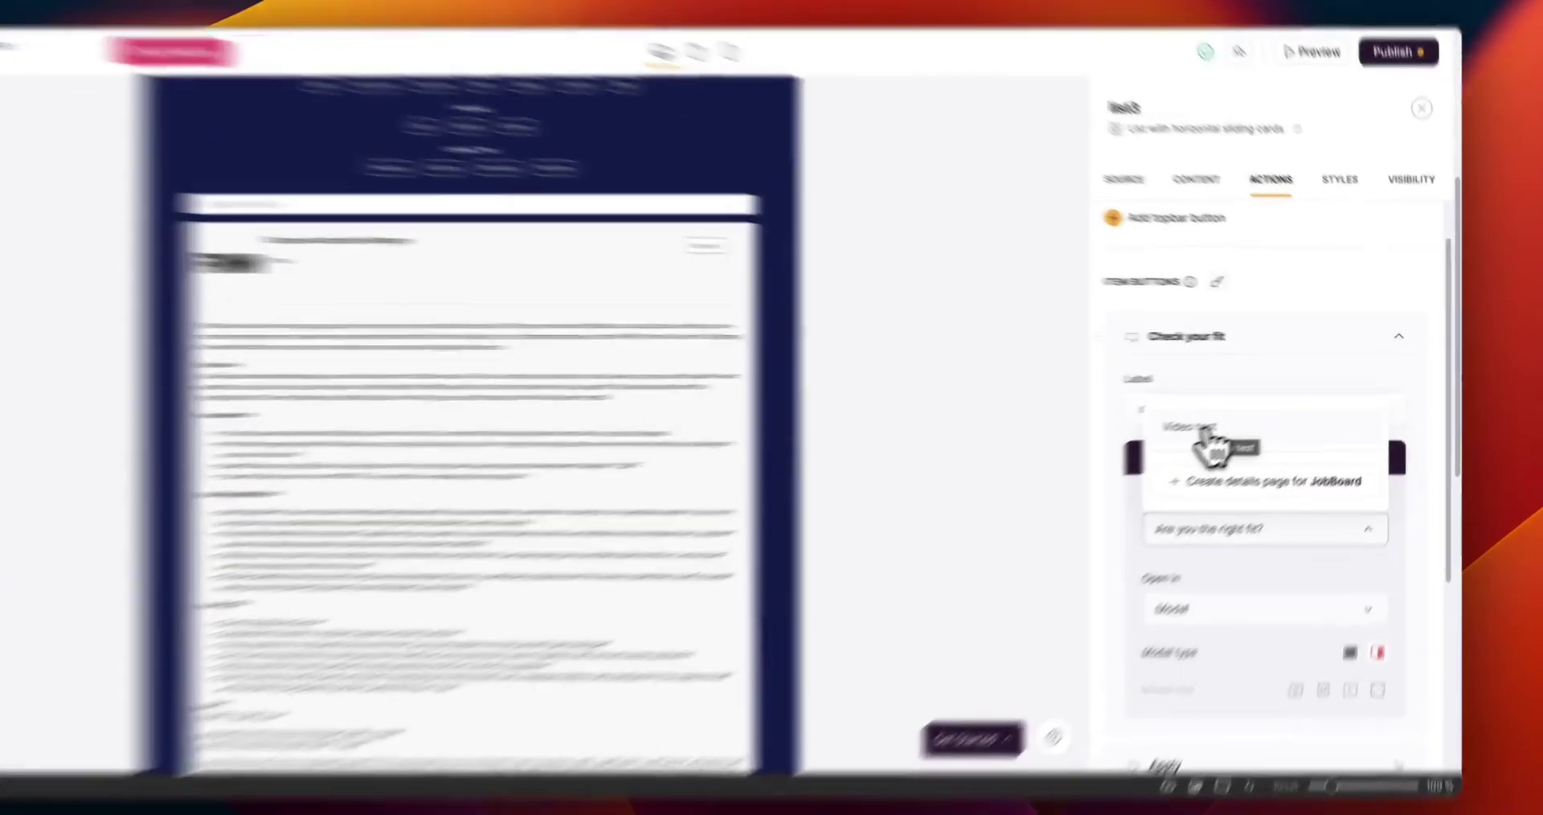
{"action": "left_click", "coordinate": [1248, 425]}
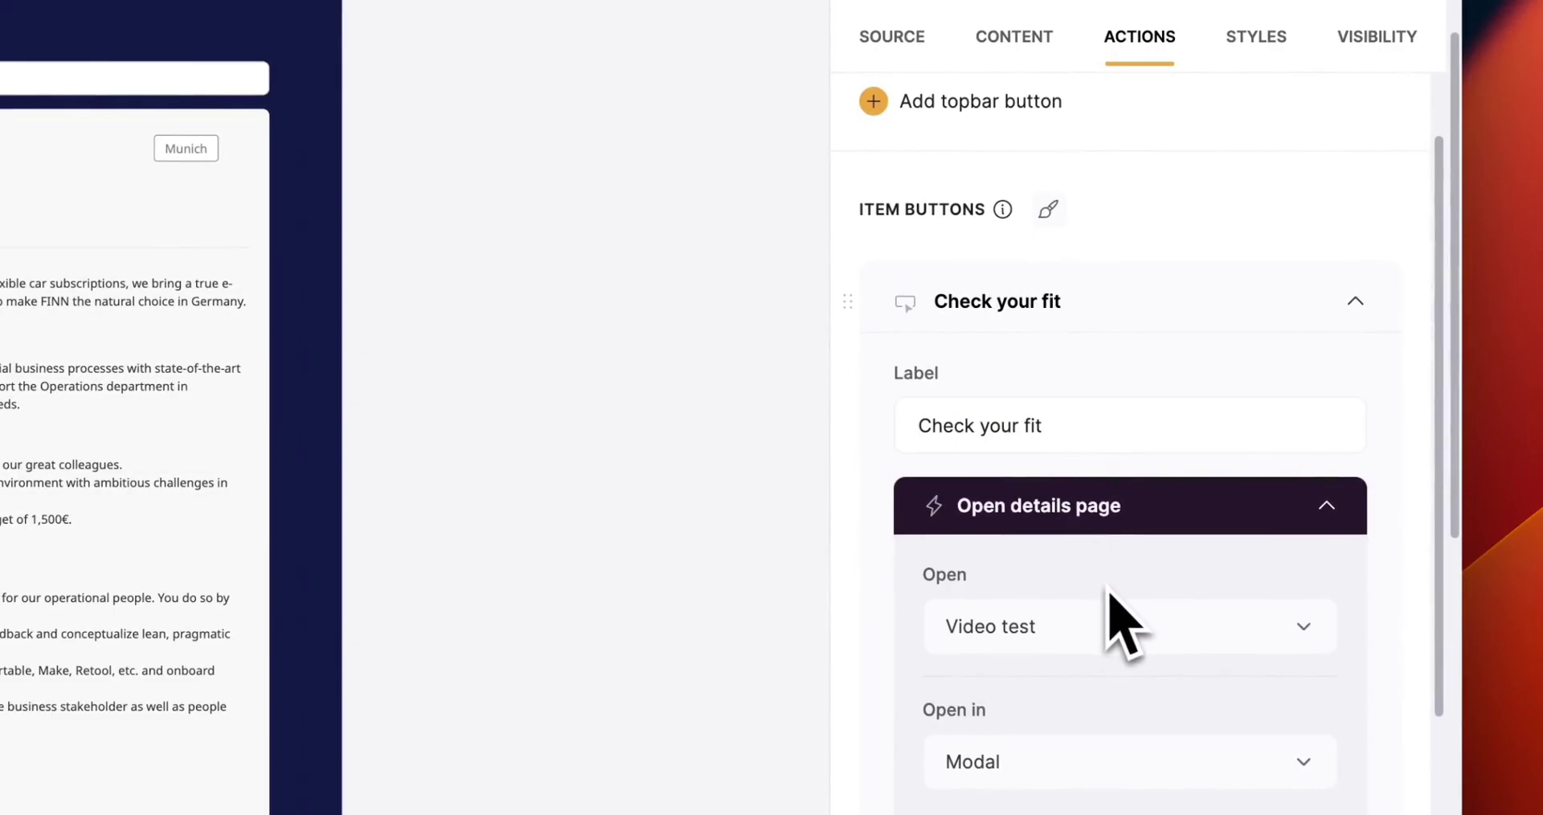
{"action": "left_click", "coordinate": [1355, 302]}
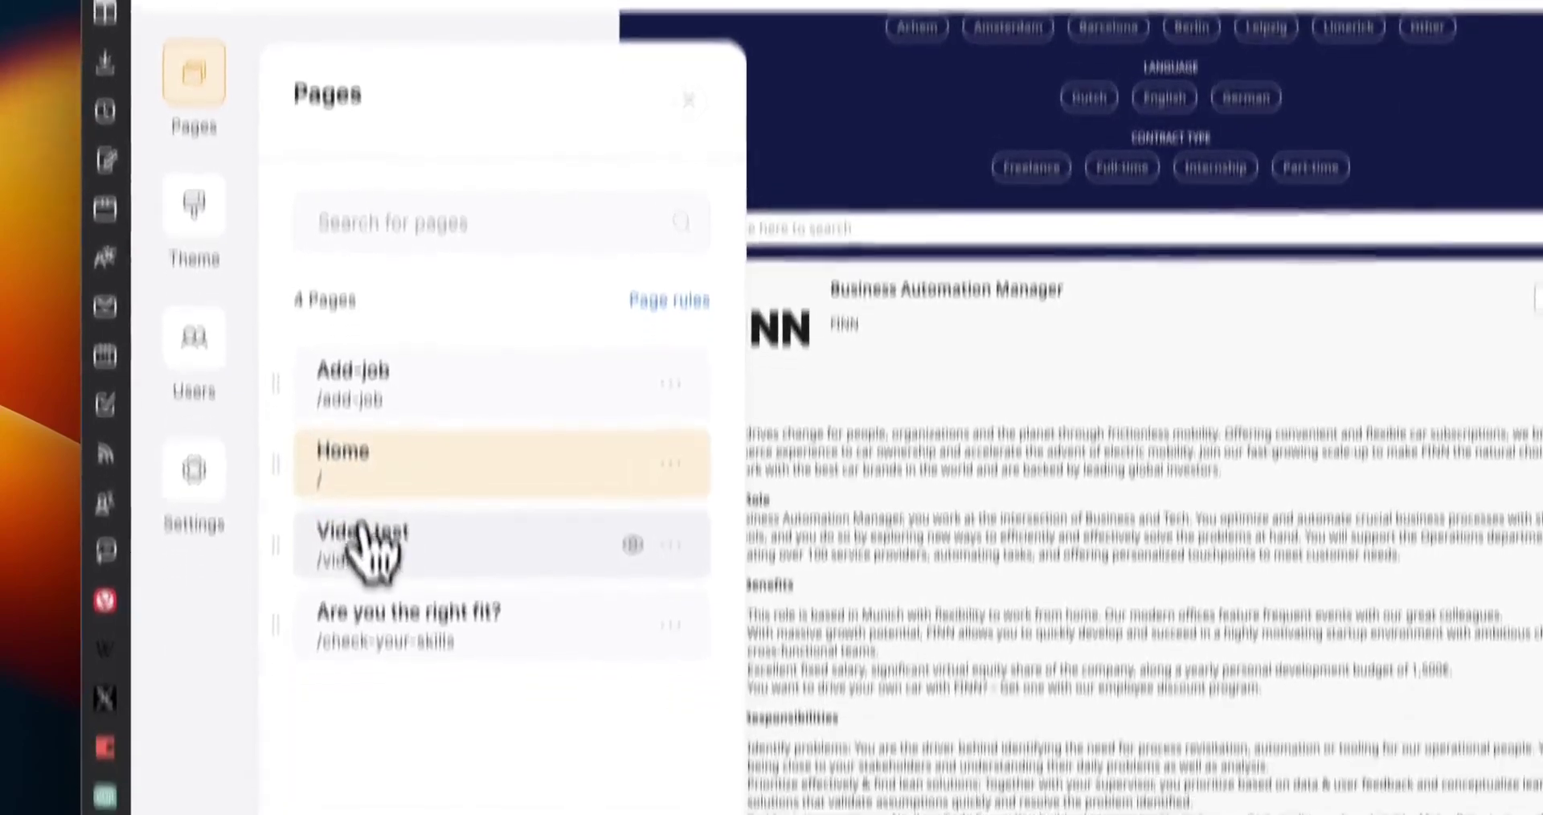
On the Video test page, delete the Item details block below the form.
{"action": "left_click", "coordinate": [360, 688]}
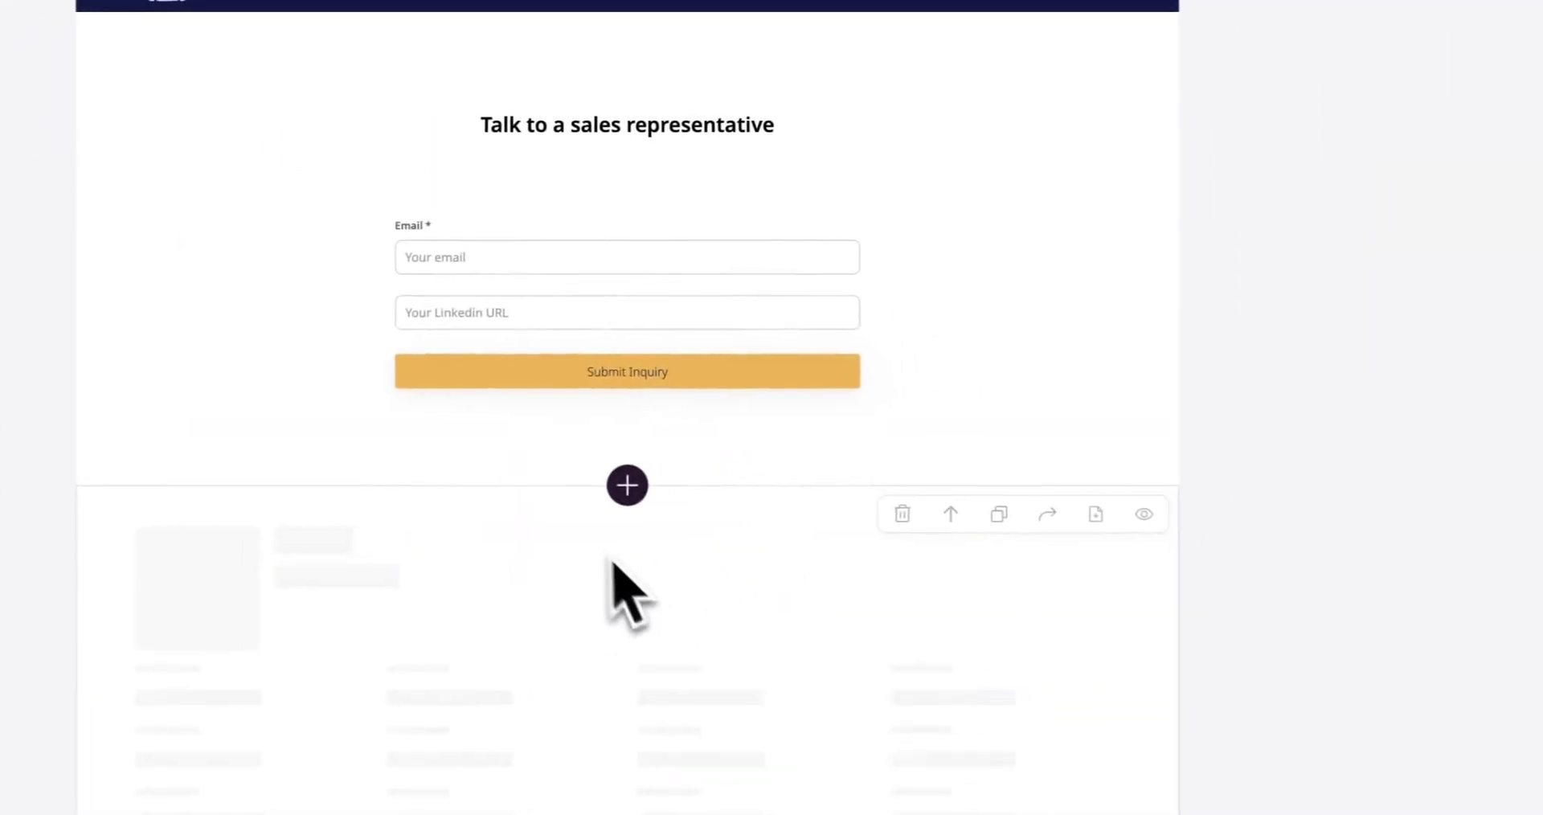
{"action": "scroll", "coordinate": [900, 547], "scroll_direction": "down", "scroll_amount": 4}
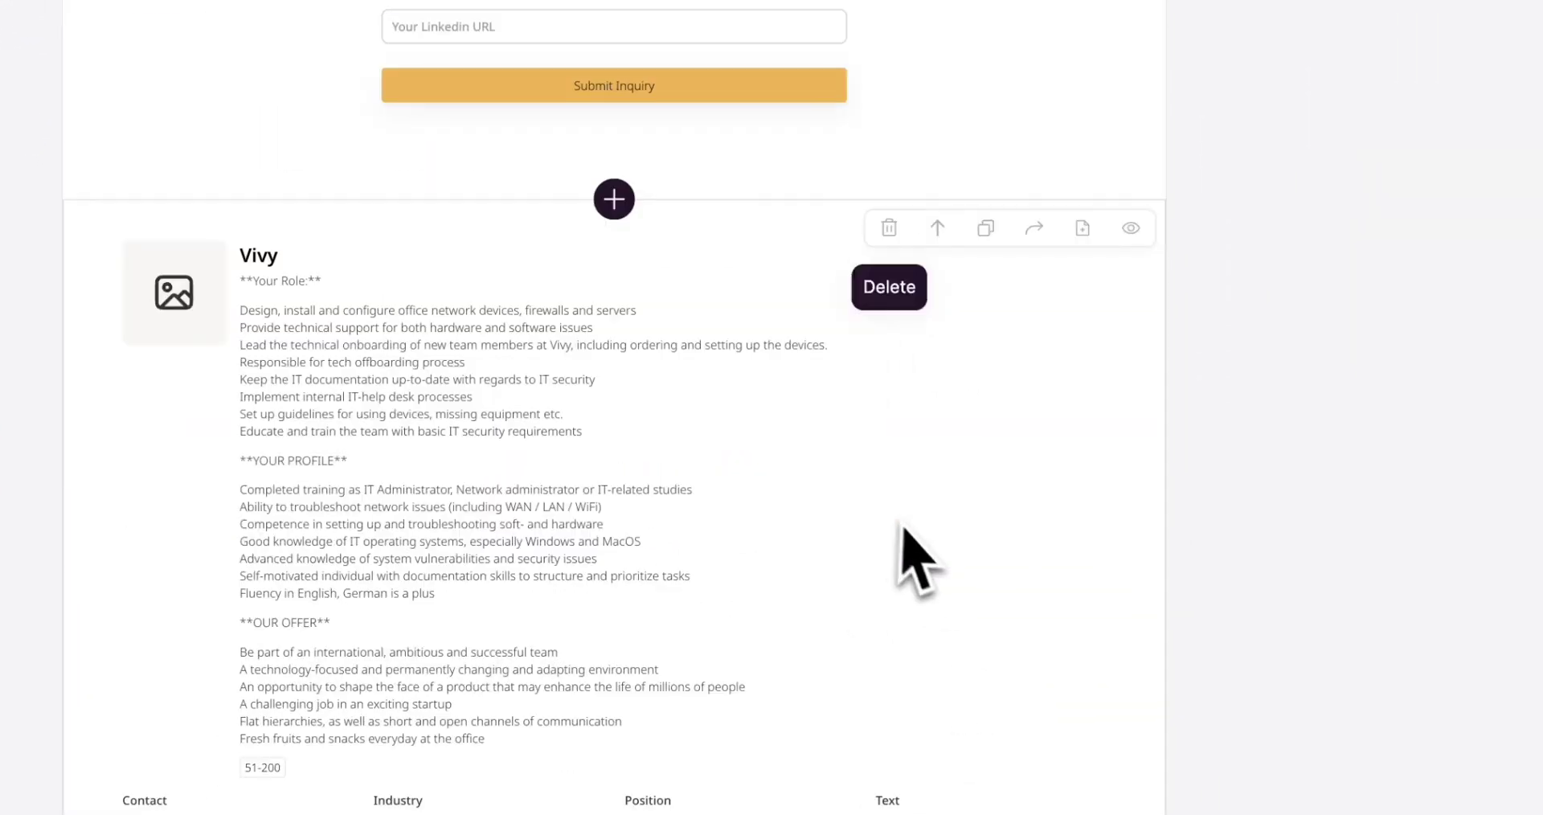
{"action": "left_click", "coordinate": [889, 228]}
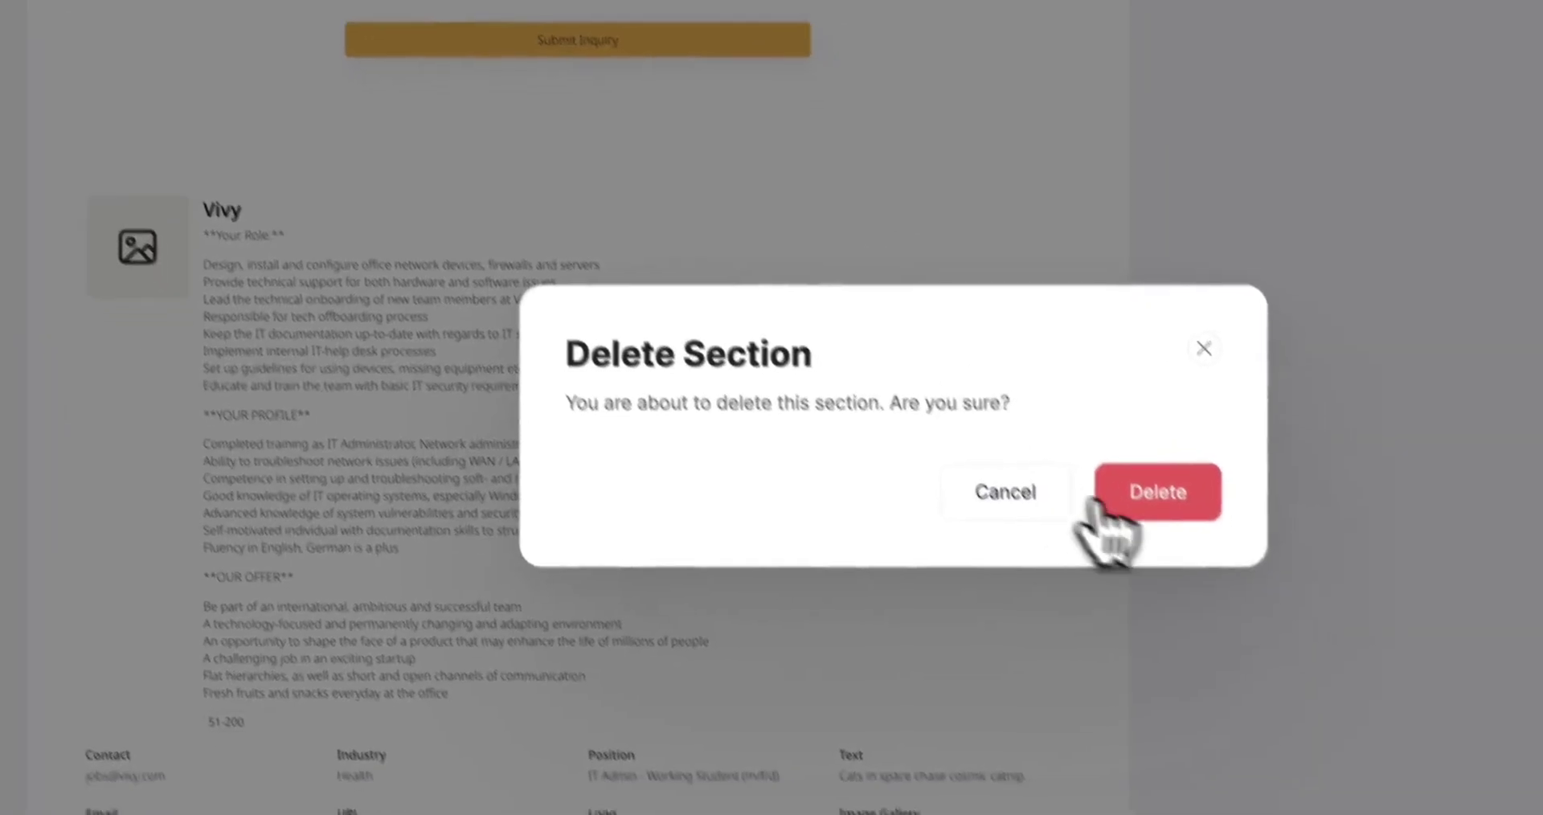
{"action": "left_click", "coordinate": [1157, 535]}
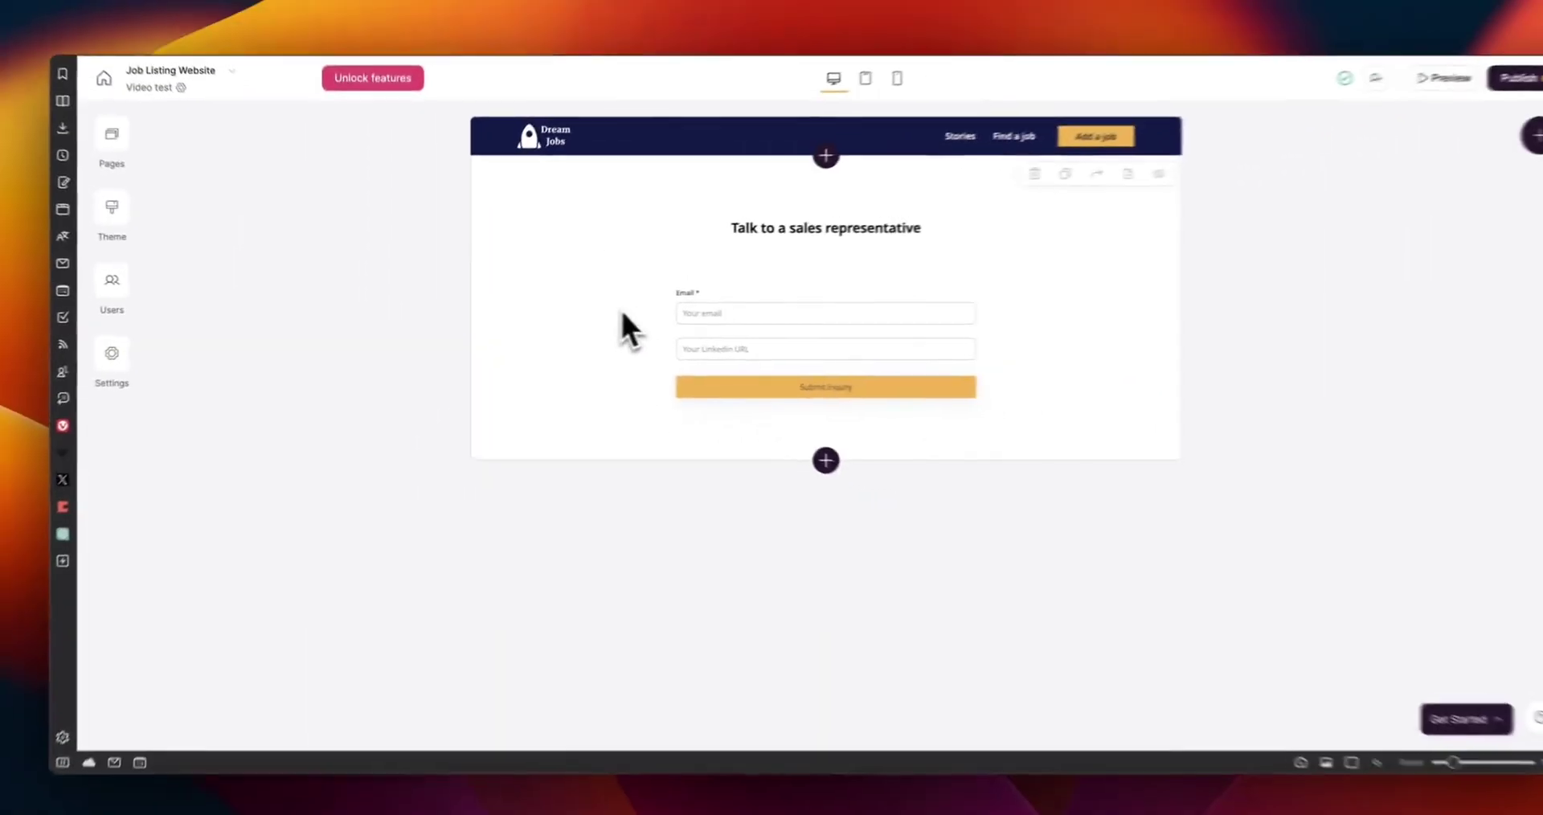
Review the form's Hidden field settings, including its input type, mapping and recordId value.
{"action": "left_click", "coordinate": [983, 340]}
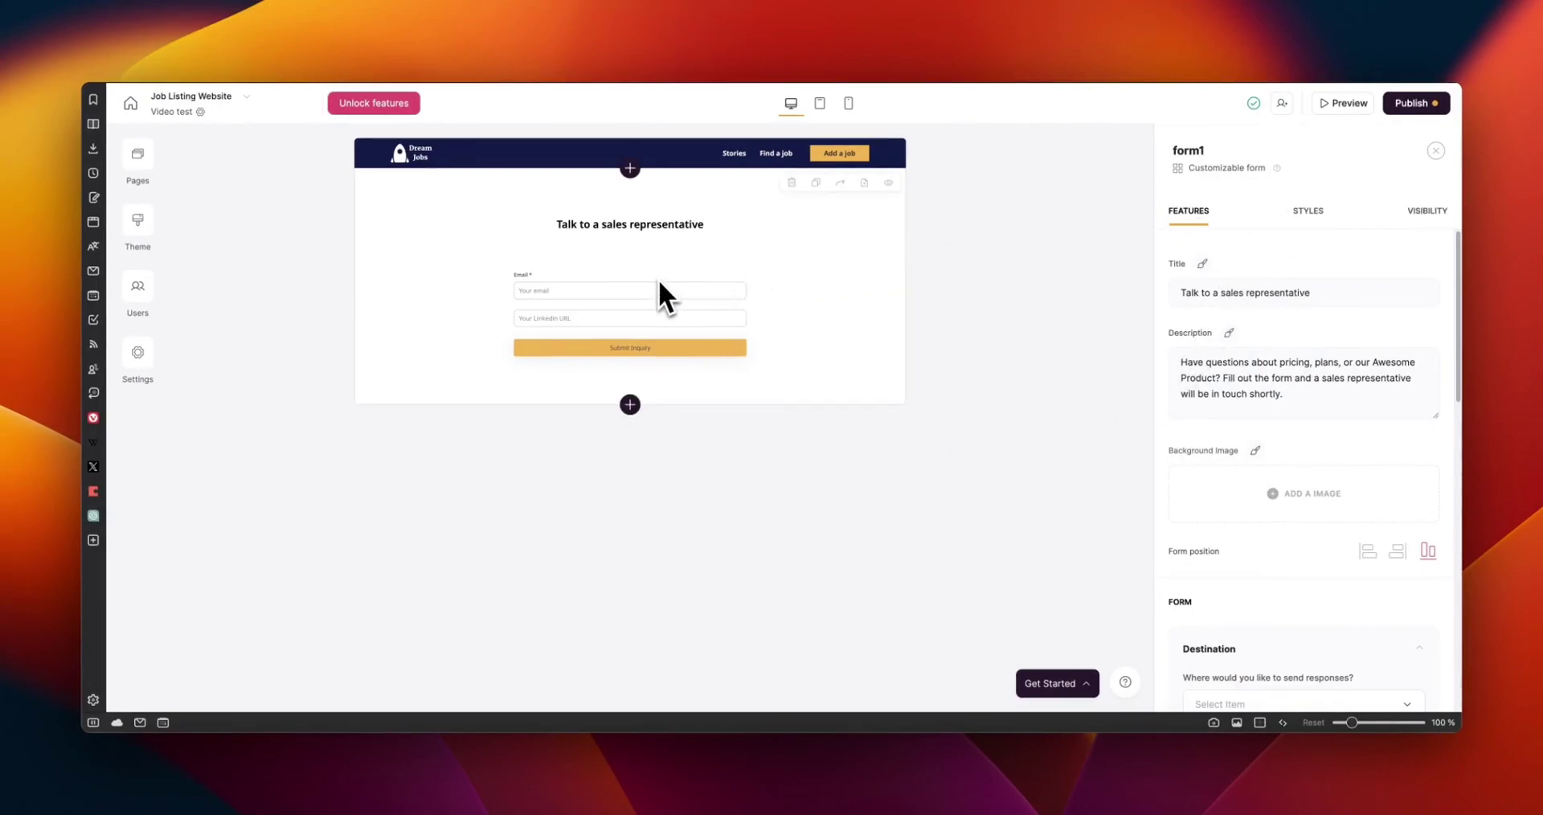
{"action": "scroll", "coordinate": [1278, 570], "scroll_direction": "down", "scroll_amount": 5}
{"action": "scroll", "coordinate": [1280, 562], "scroll_direction": "up", "scroll_amount": 4}
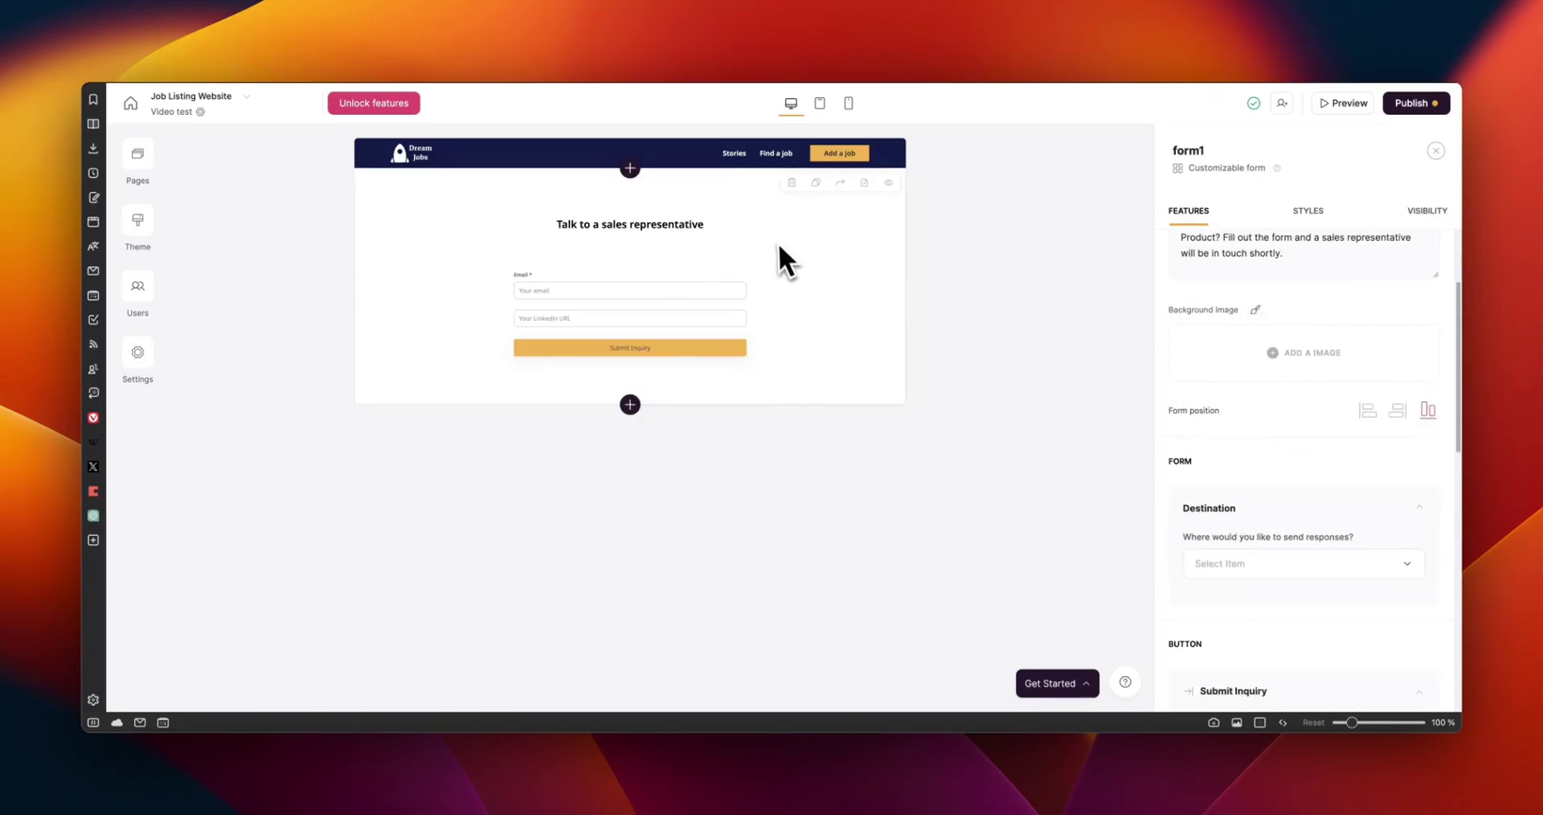
{"action": "scroll", "coordinate": [1286, 450], "scroll_direction": "down", "scroll_amount": 3}
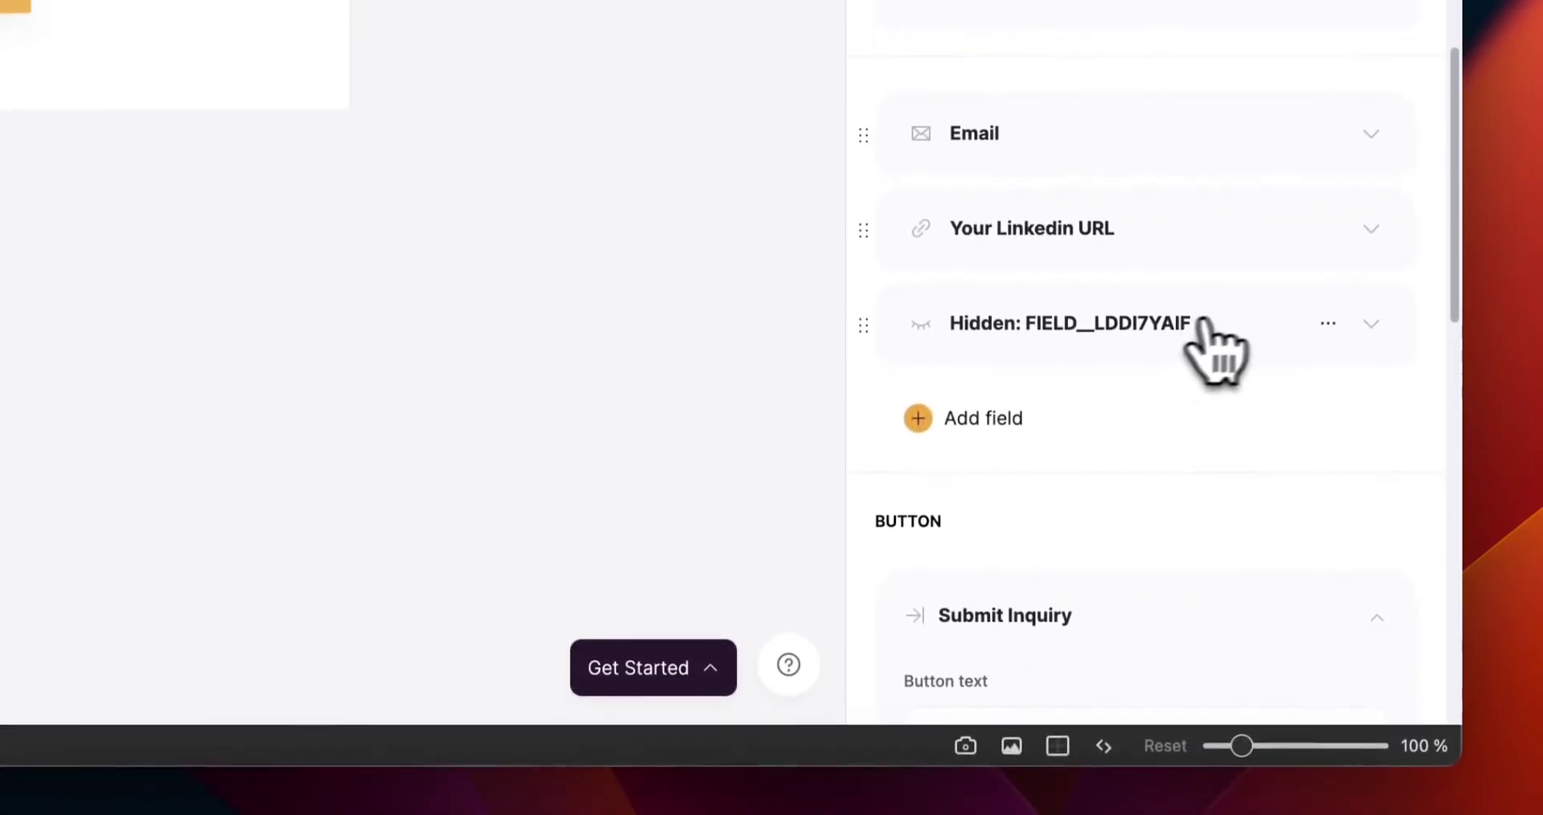
{"action": "left_click", "coordinate": [1263, 357]}
{"action": "scroll", "coordinate": [1234, 426], "scroll_direction": "down", "scroll_amount": 2}
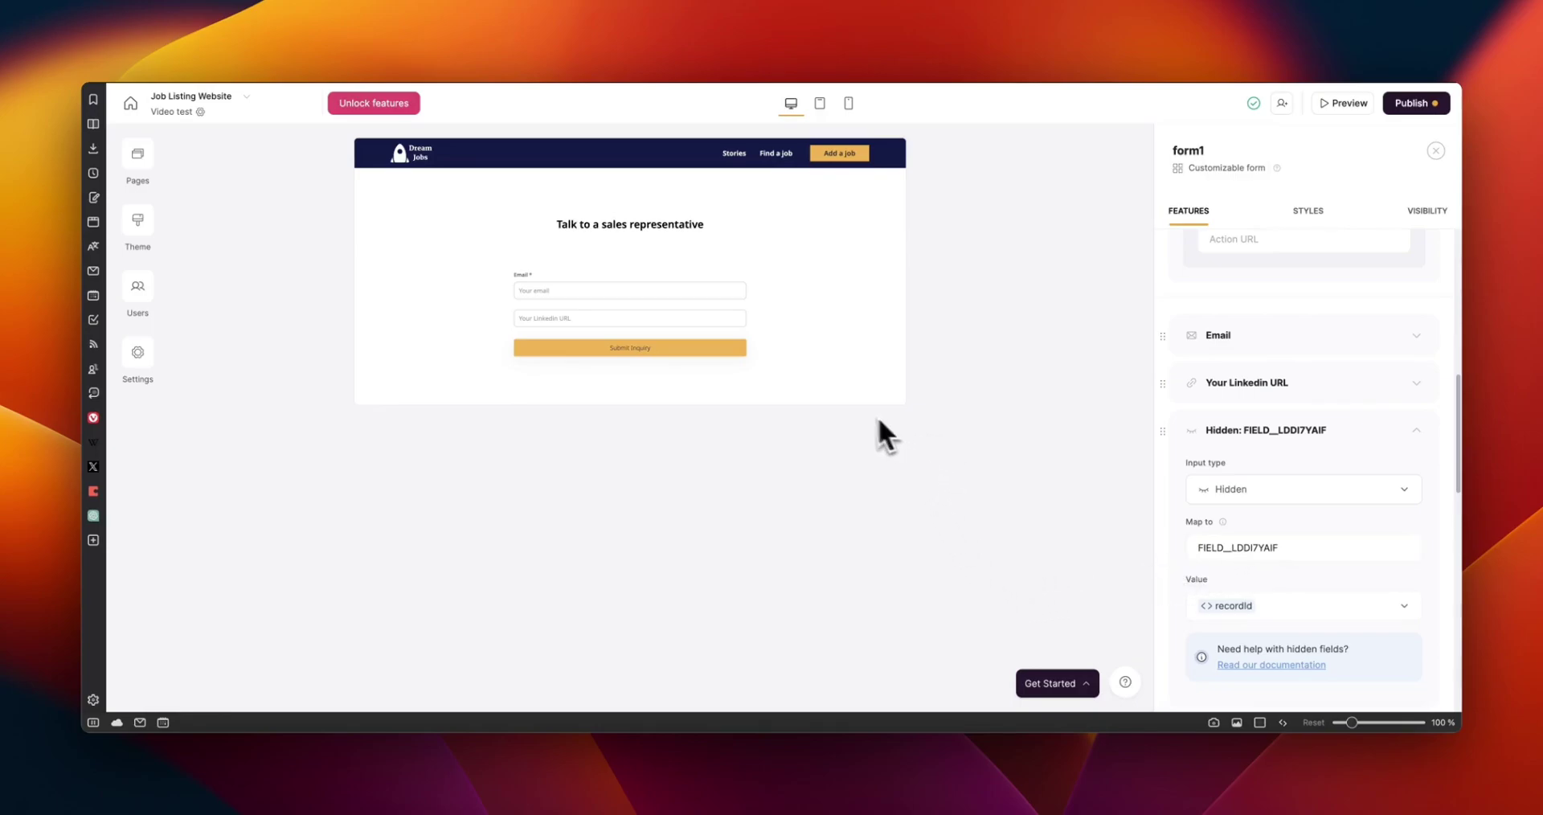
Choose Make as the form's response destination and read its webhook setup instructions.
{"action": "scroll", "coordinate": [1251, 482], "scroll_direction": "up", "scroll_amount": 6}
{"action": "scroll", "coordinate": [1238, 426], "scroll_direction": "down", "scroll_amount": 1}
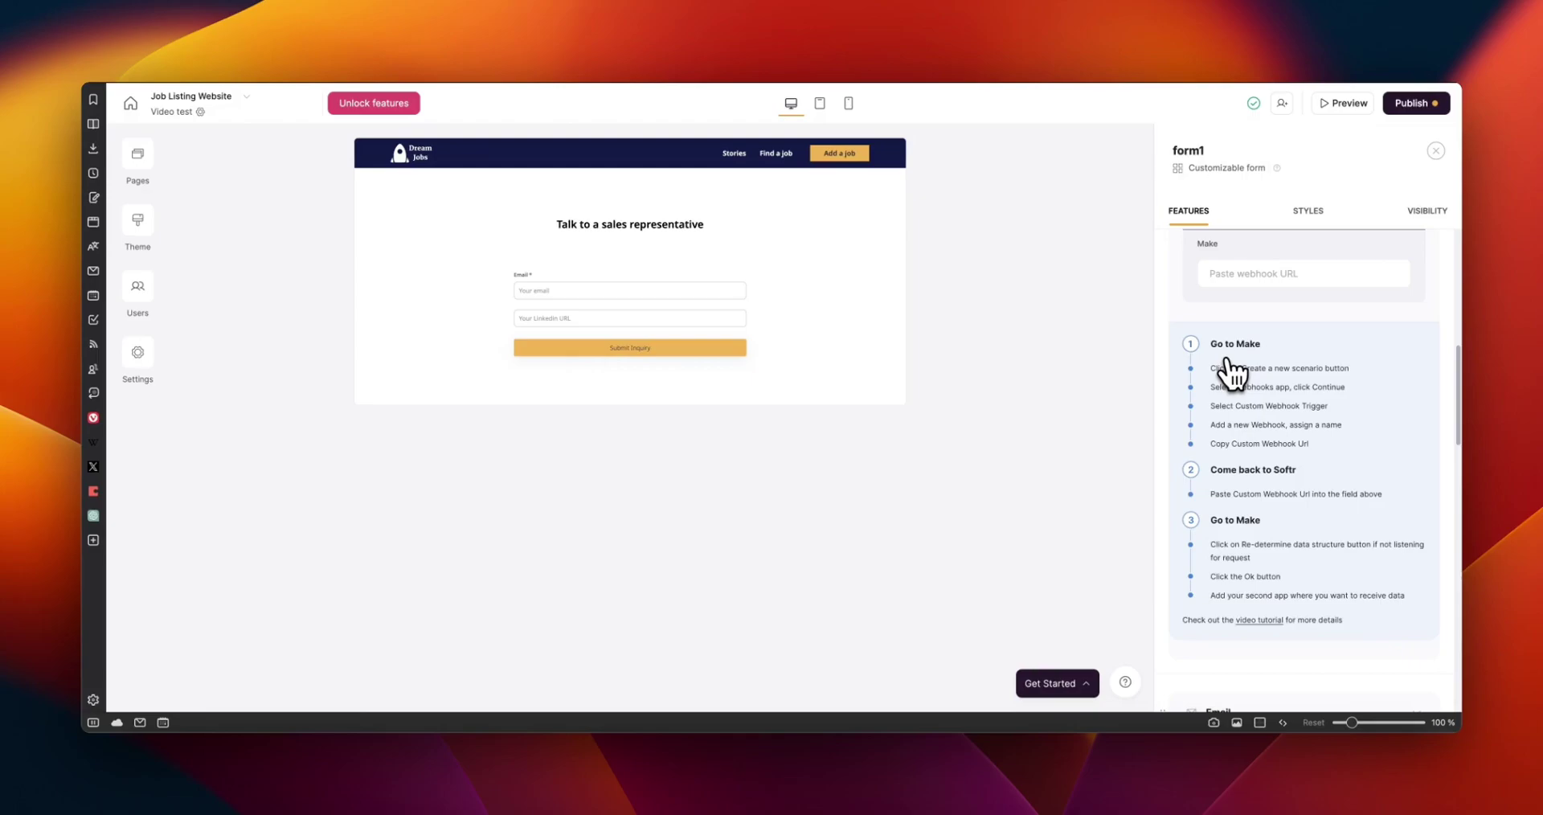
{"action": "mouse_move", "coordinate": [395, 70]}
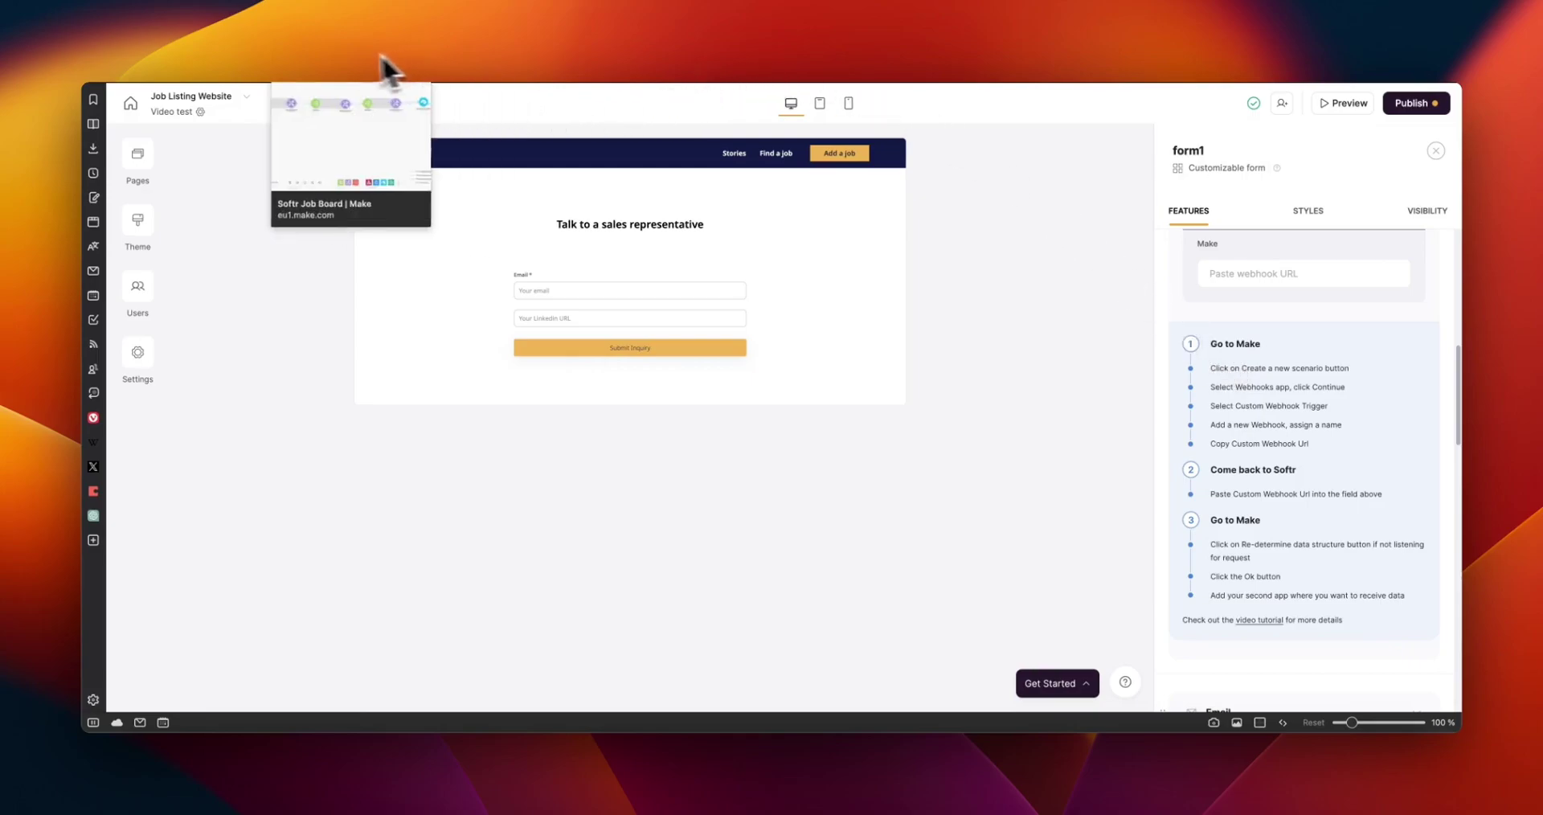